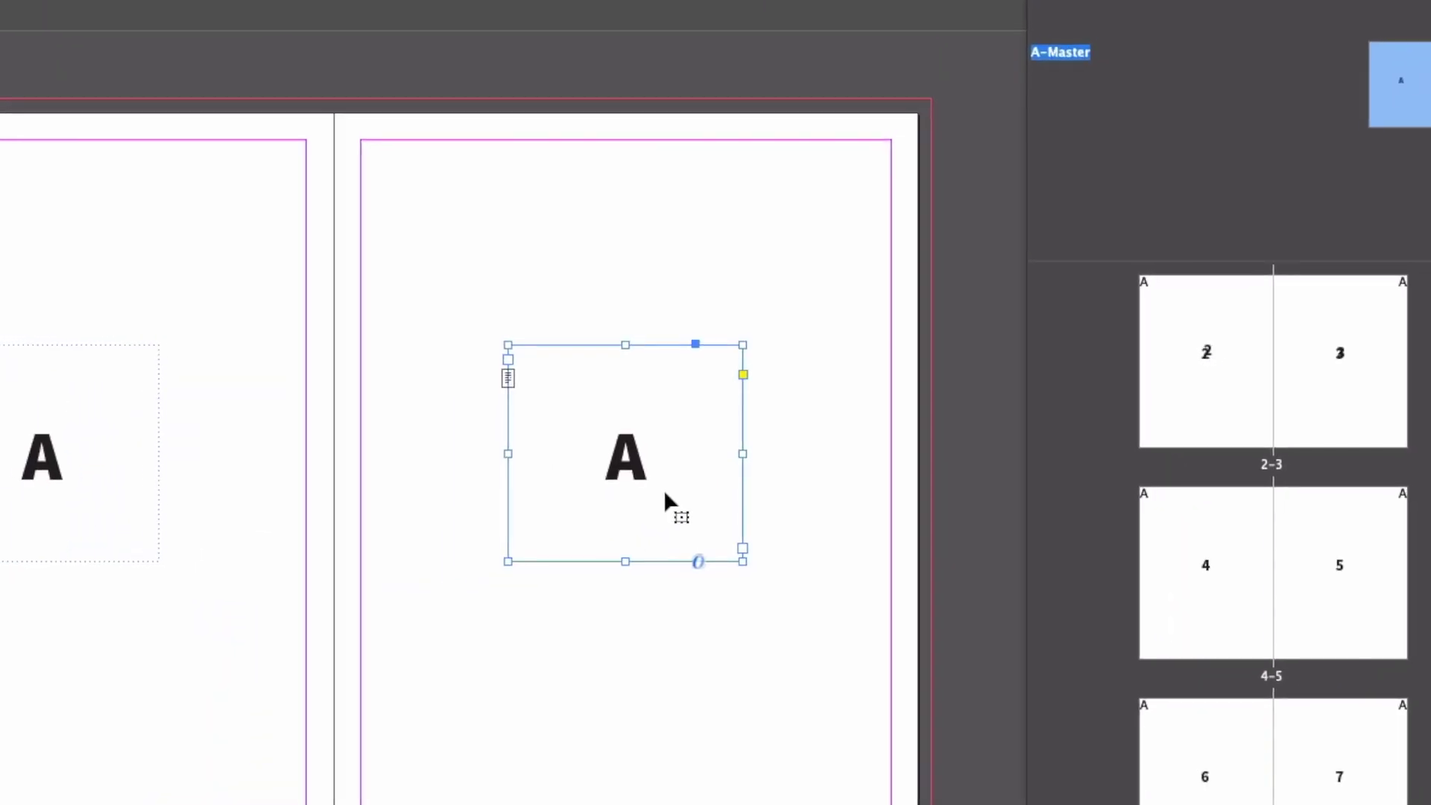
Step: Deselect the frame on master A and switch to the blank pages 2–3 spread
left_click(726, 284)
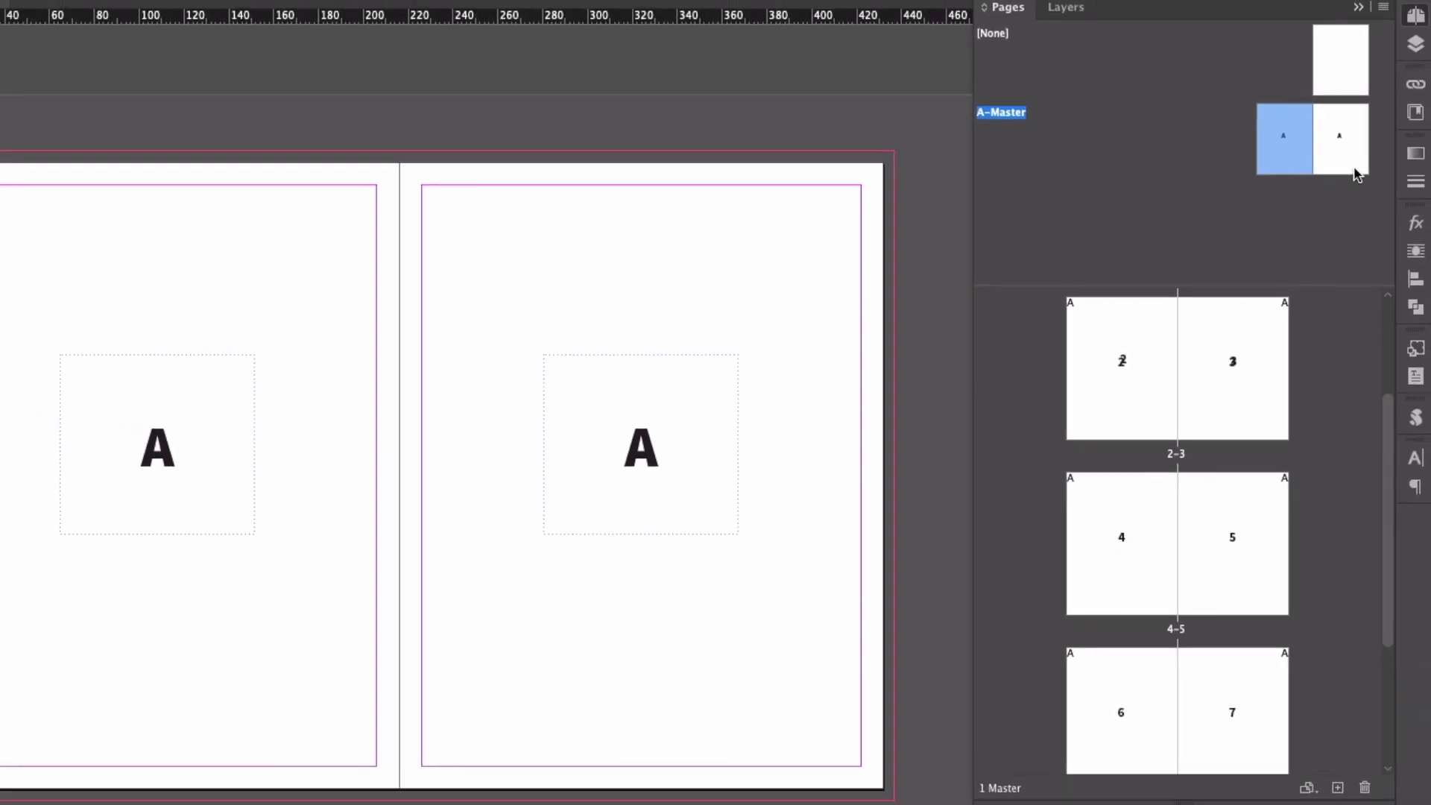
double_click(1112, 355)
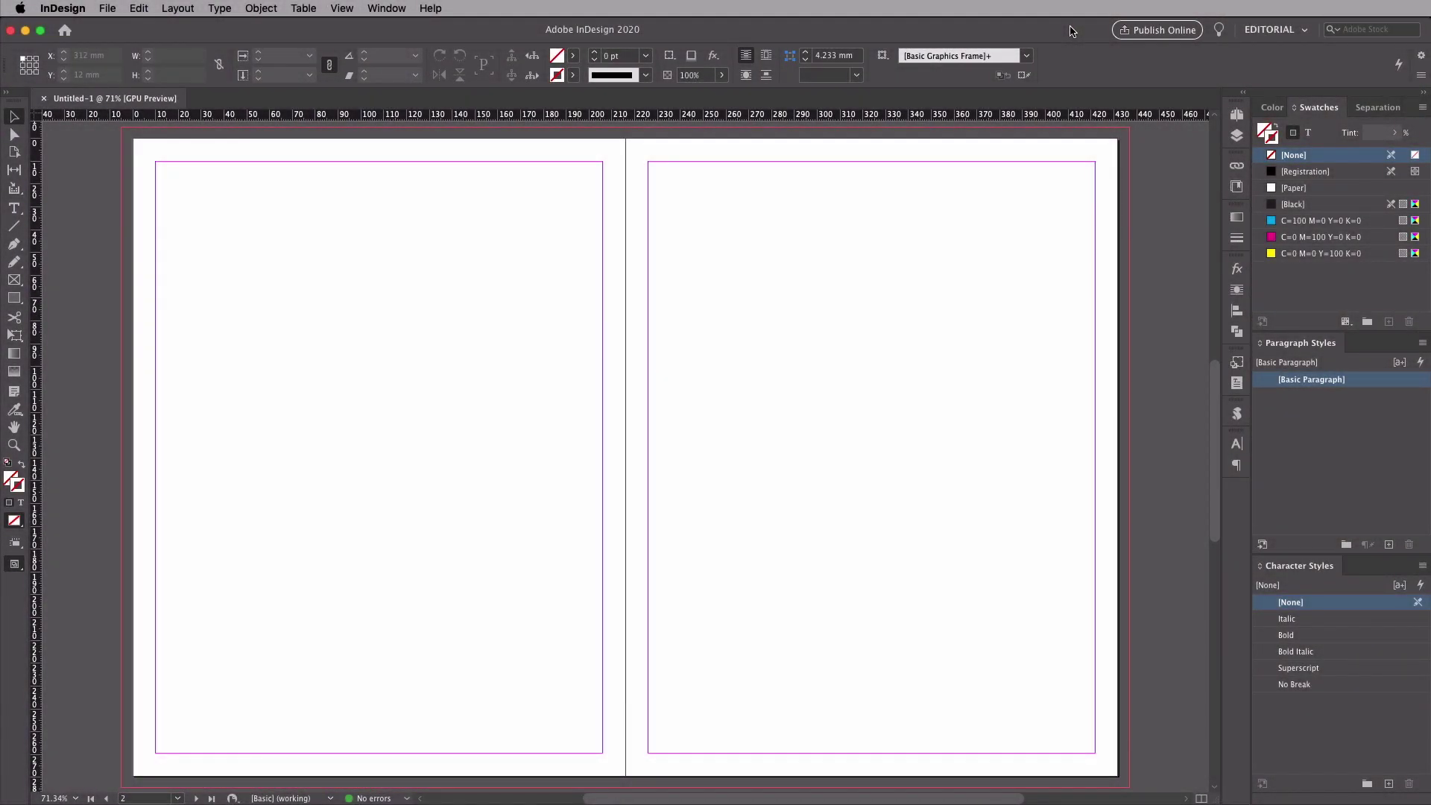
left_click(220, 7)
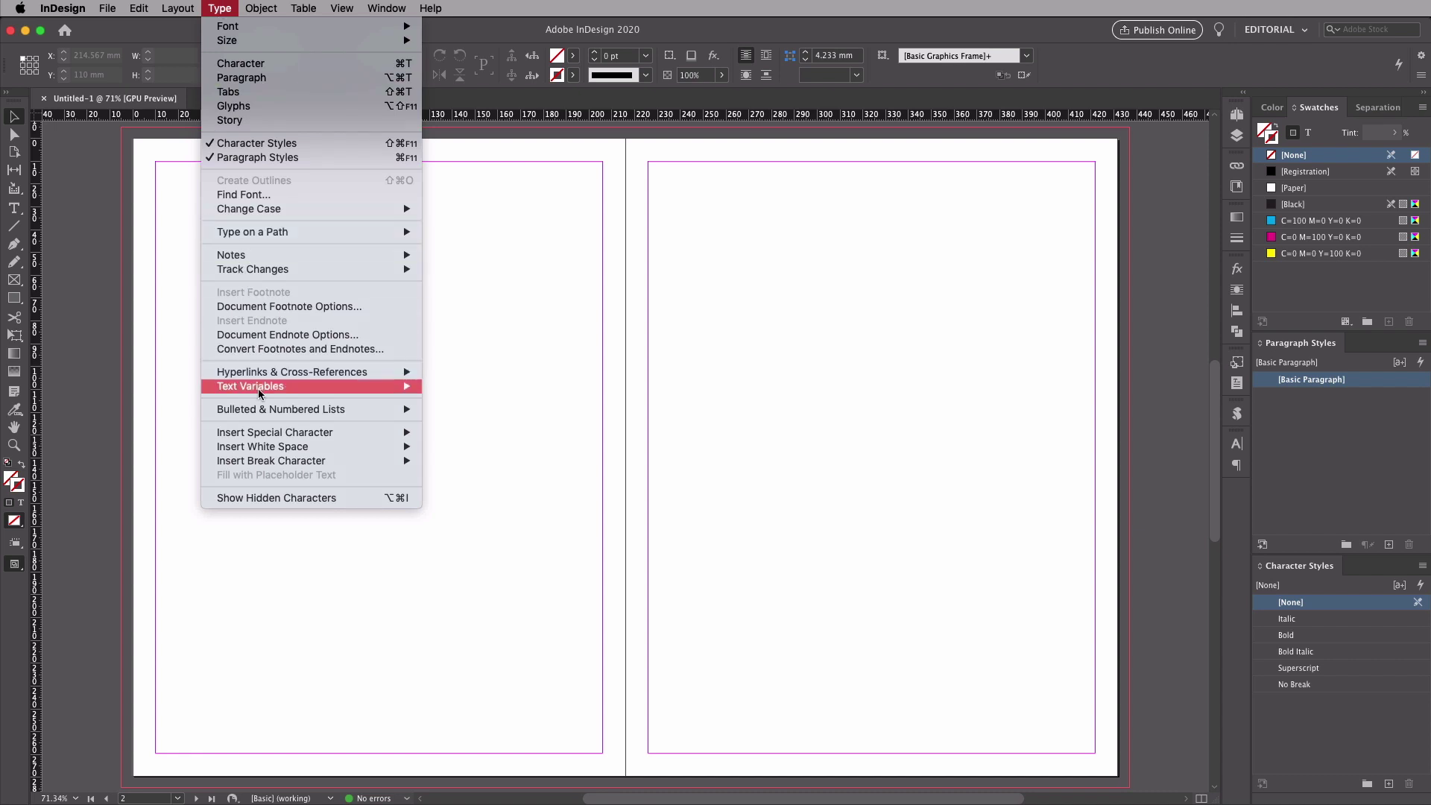
mouse_move(348, 433)
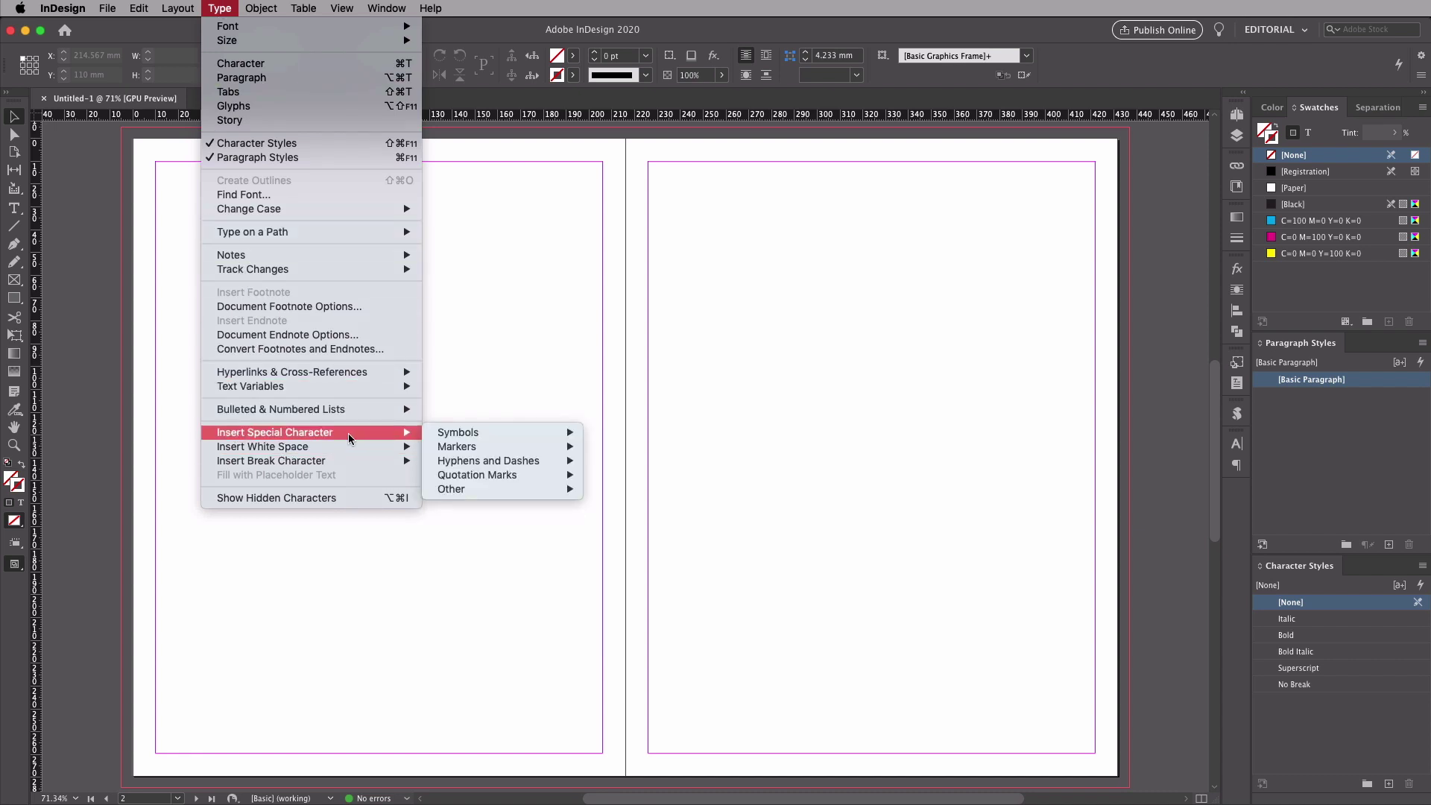
mouse_move(448, 434)
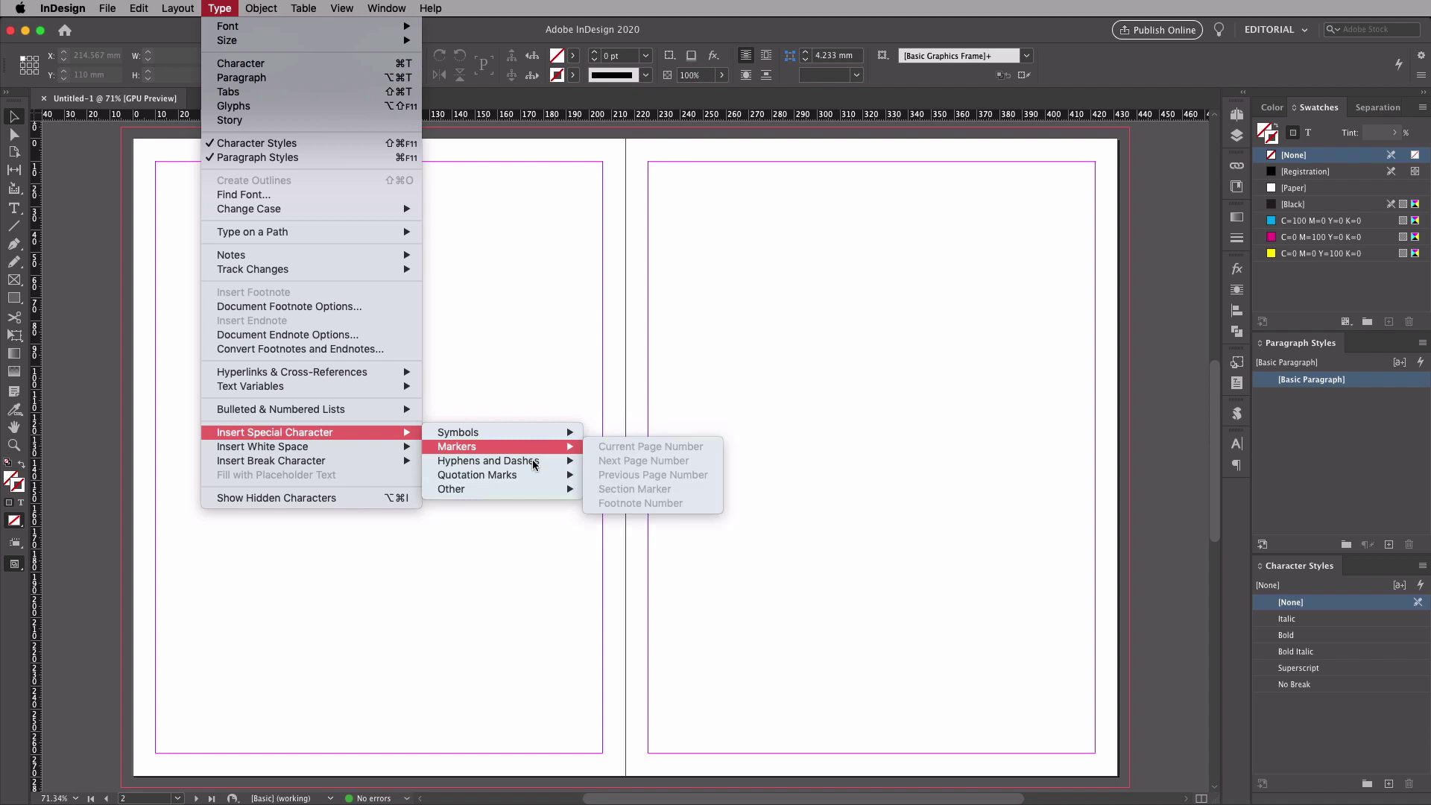
mouse_move(525, 489)
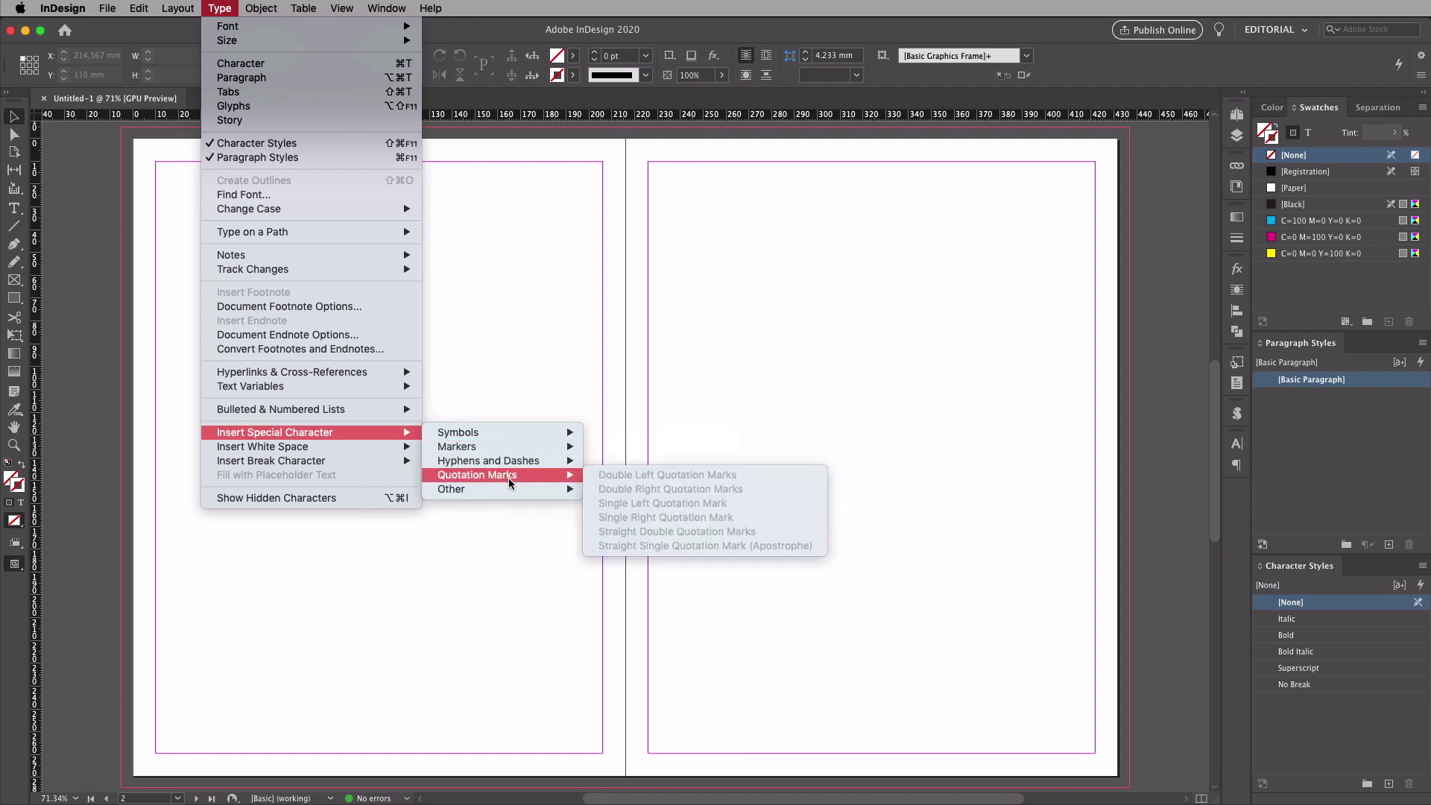
left_click(626, 444)
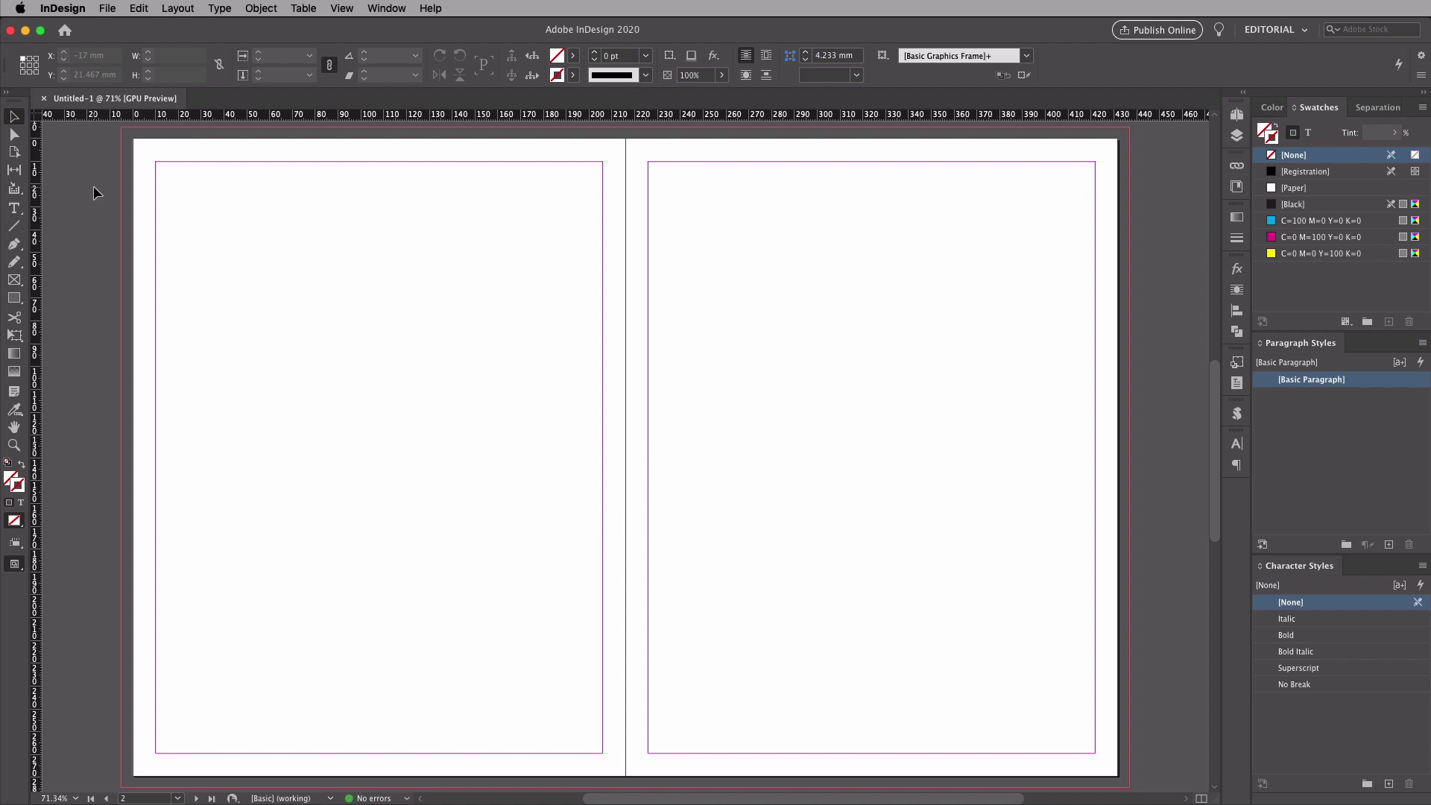
Step: Draw a text frame on page 2, move it toward the middle and enlarge it
left_click(12, 210)
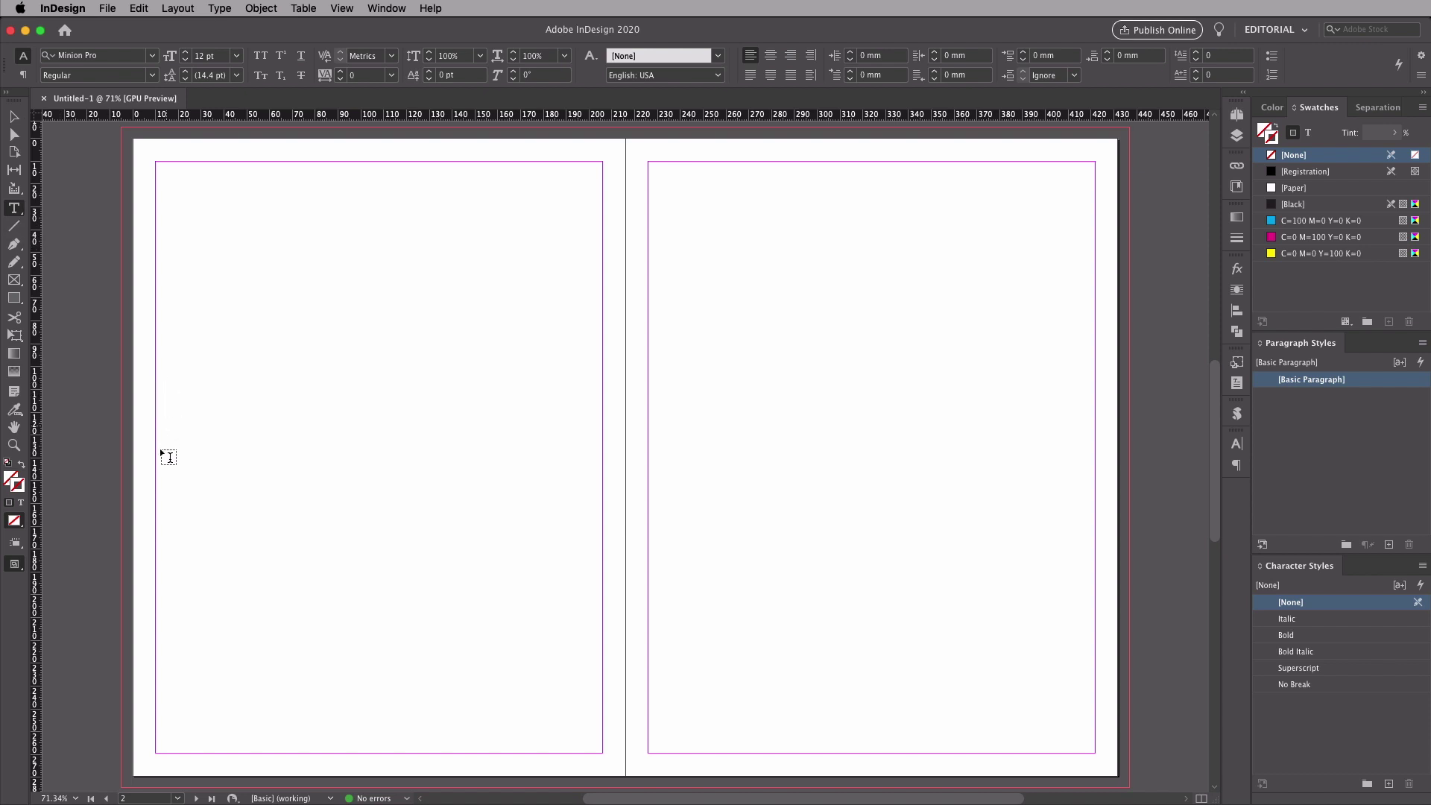
left_click_drag(147, 515, 225, 573)
key("Escape")
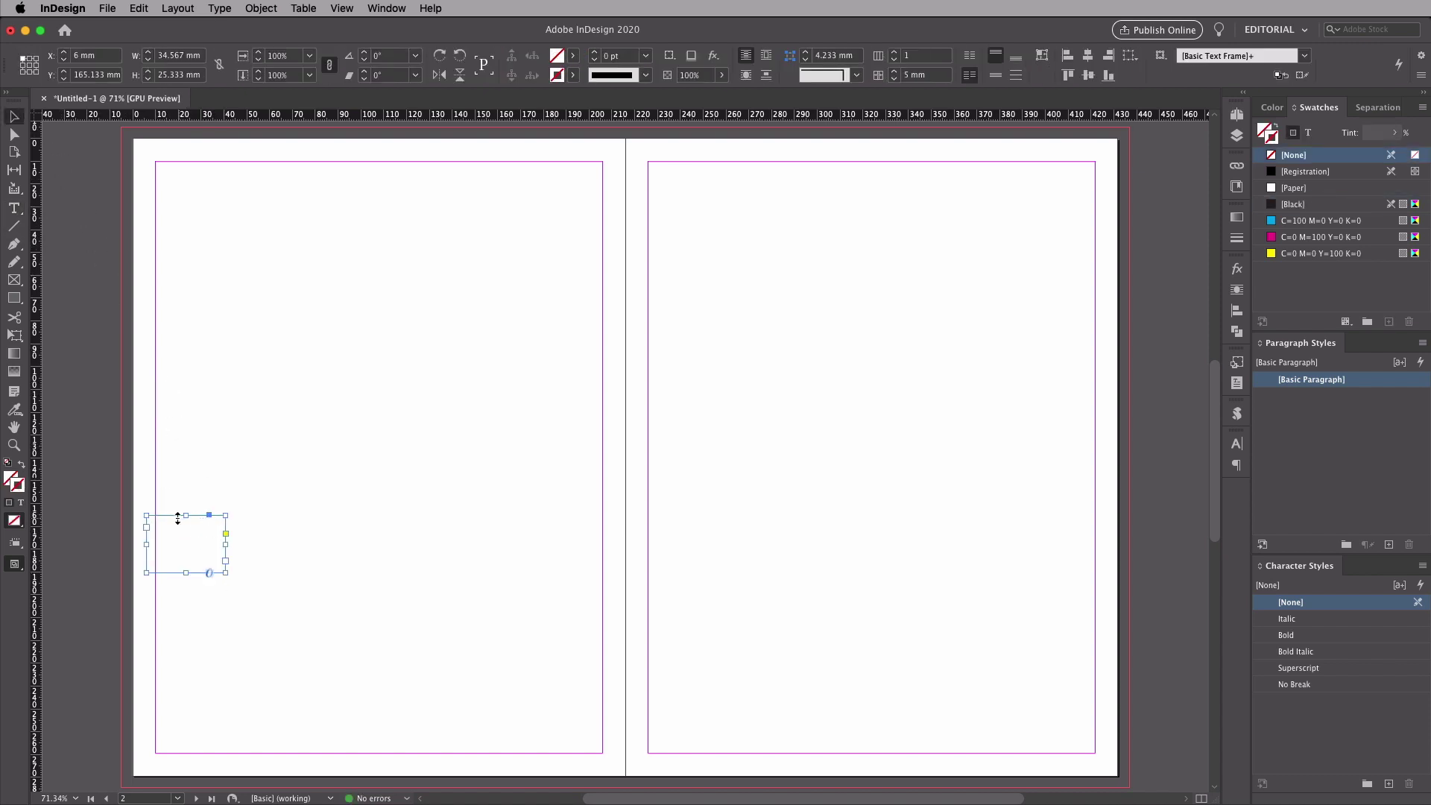
left_click_drag(170, 514, 327, 345)
left_click_drag(382, 403, 502, 529)
Step: Insert the Current Page Number marker into the frame and select it as an object
double_click(315, 358)
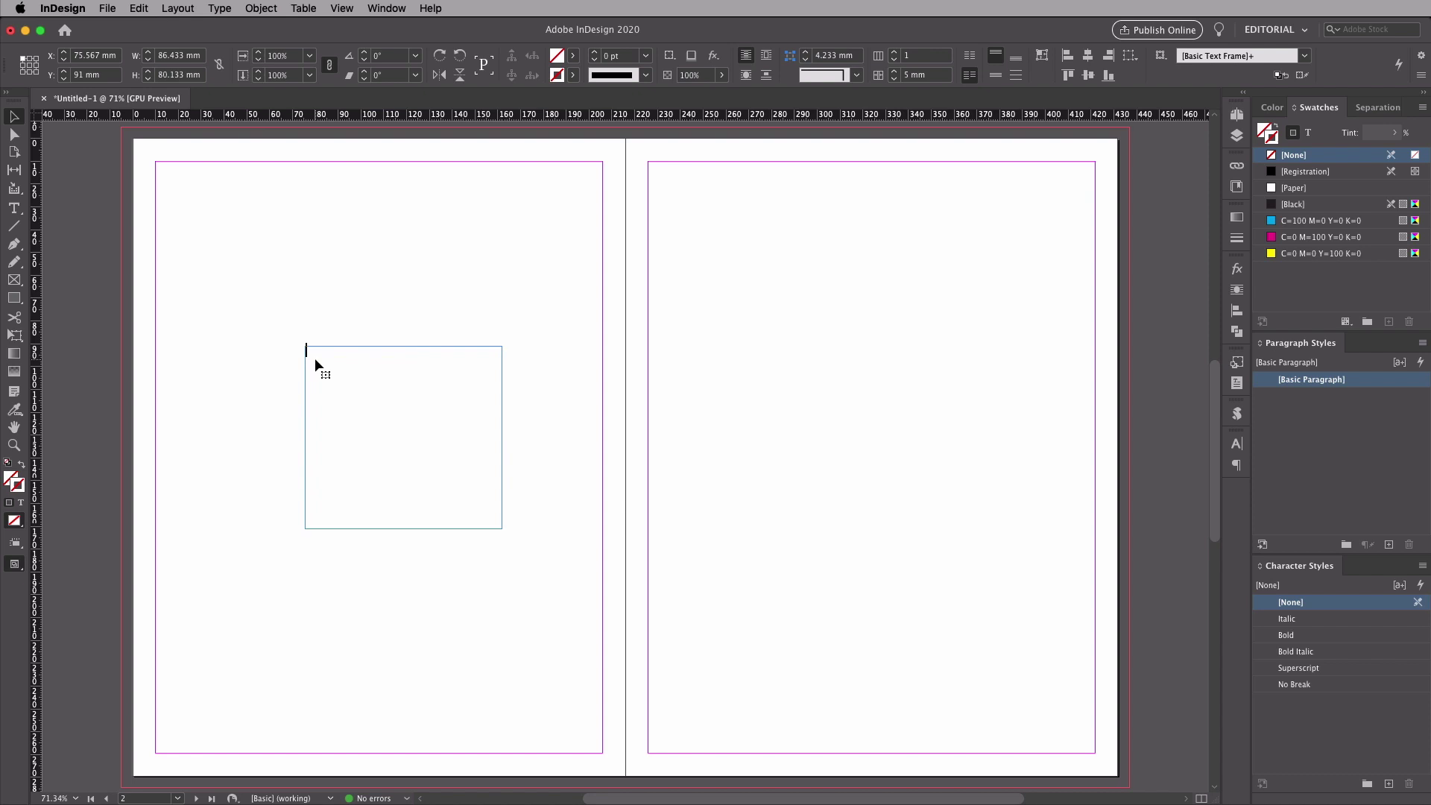
left_click(220, 8)
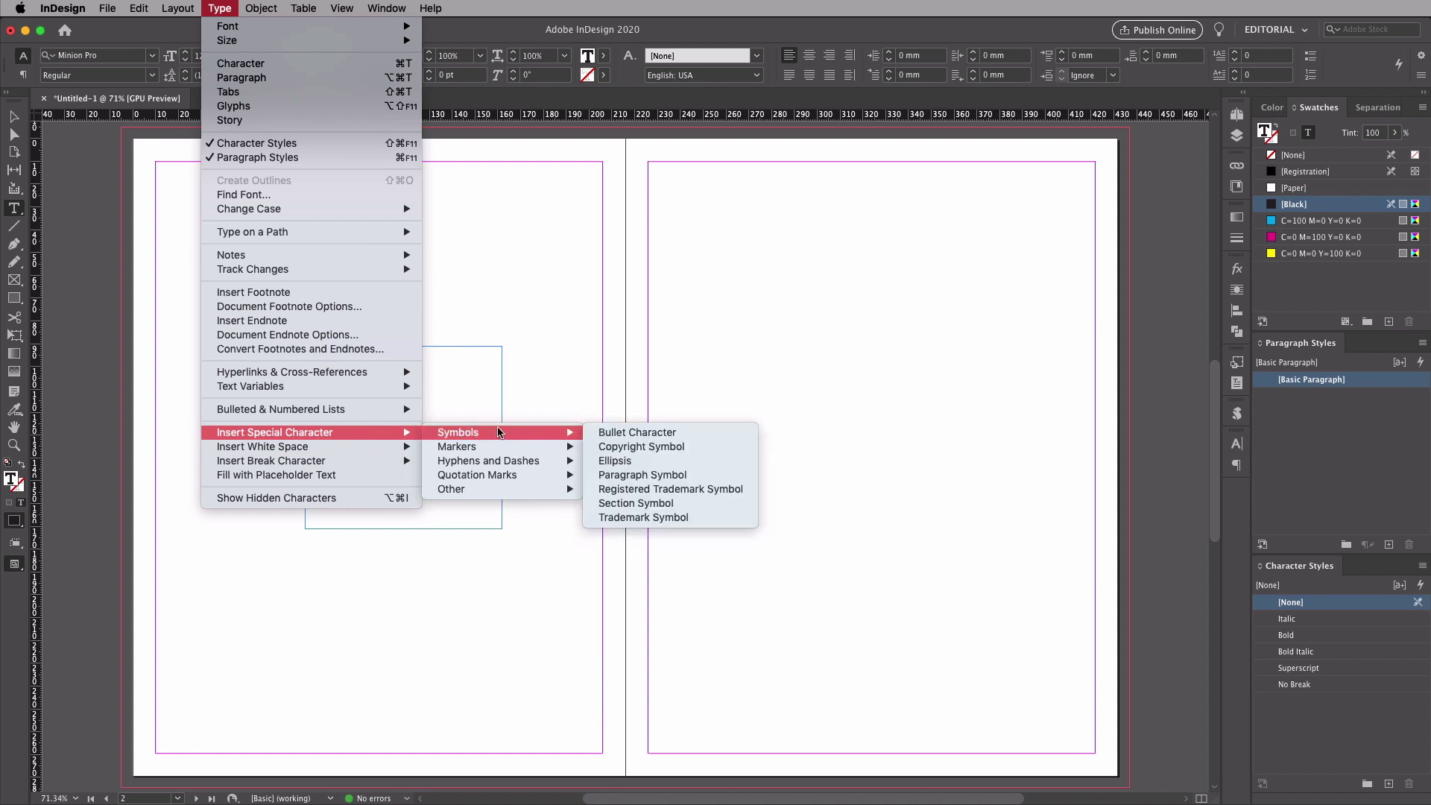
mouse_move(529, 446)
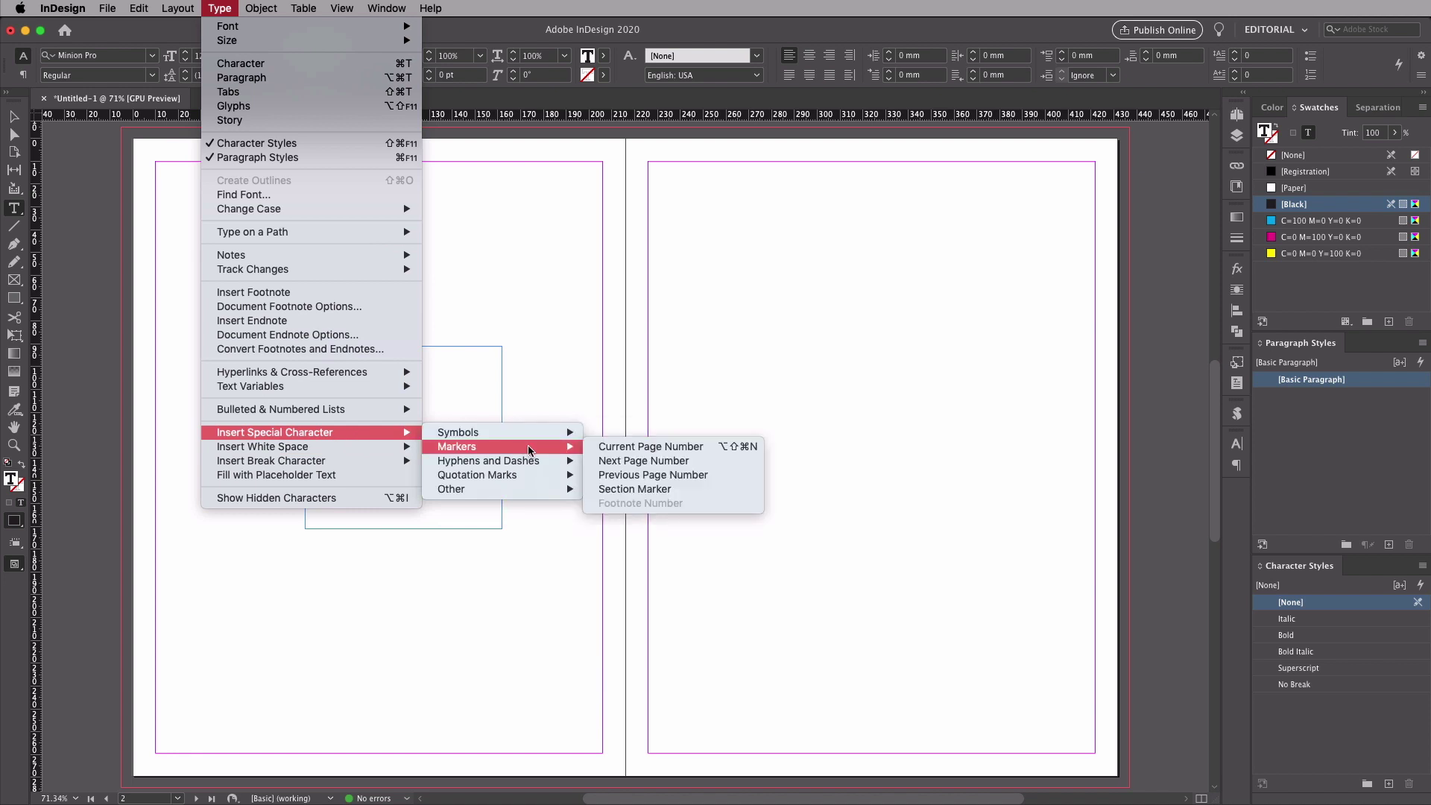
left_click(702, 445)
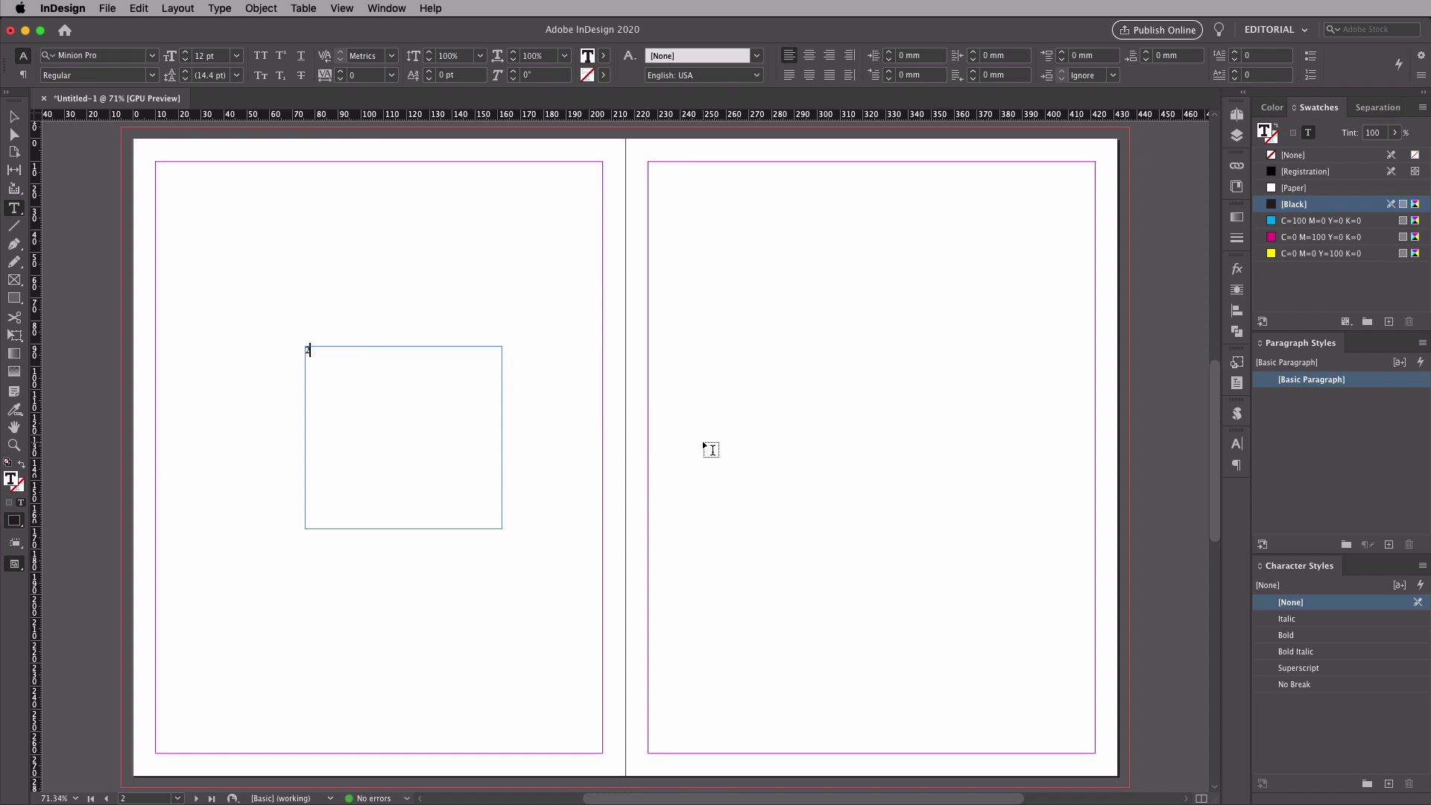
left_click(20, 118)
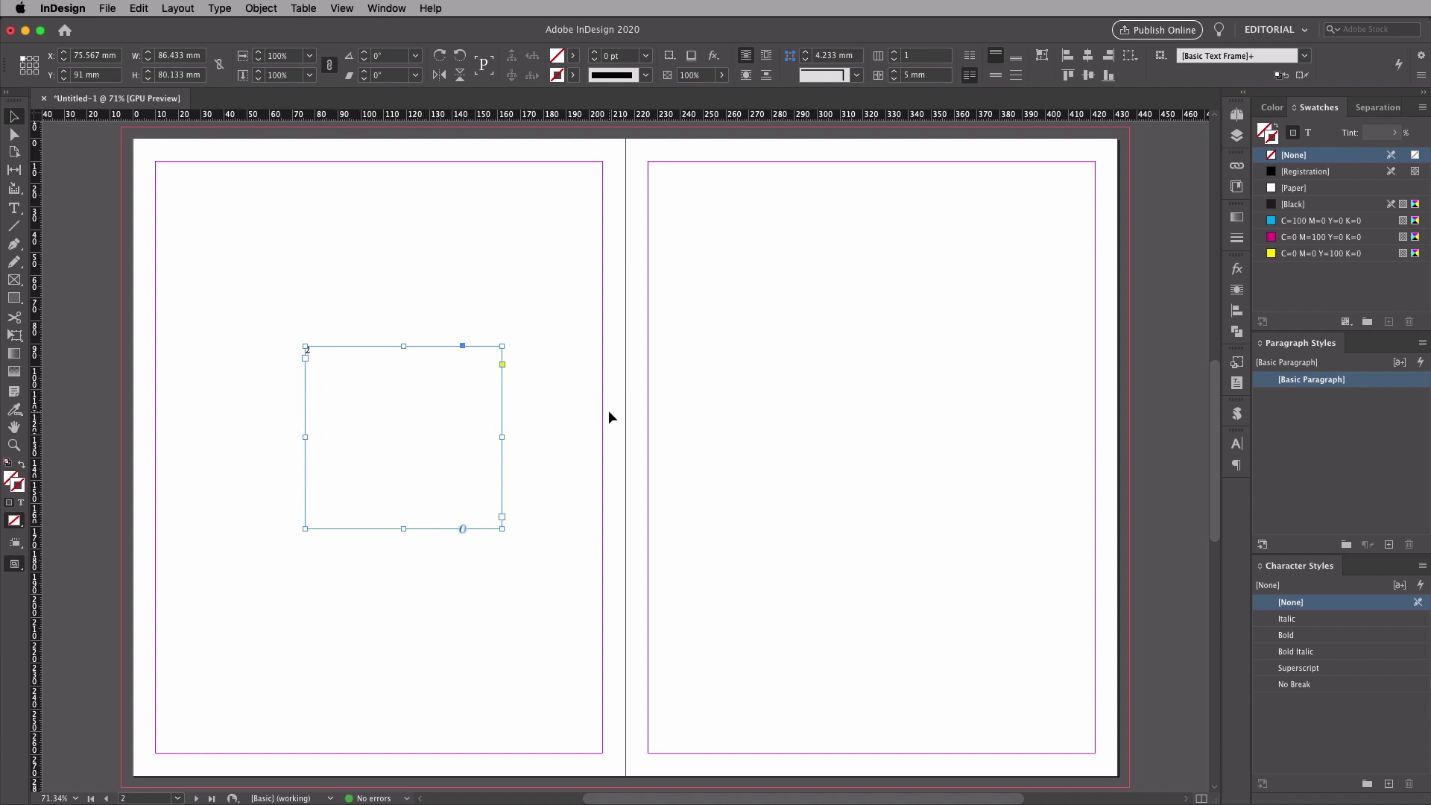
Step: Set the page number to Source Sans Pro Black at 72 pt
left_click(1237, 444)
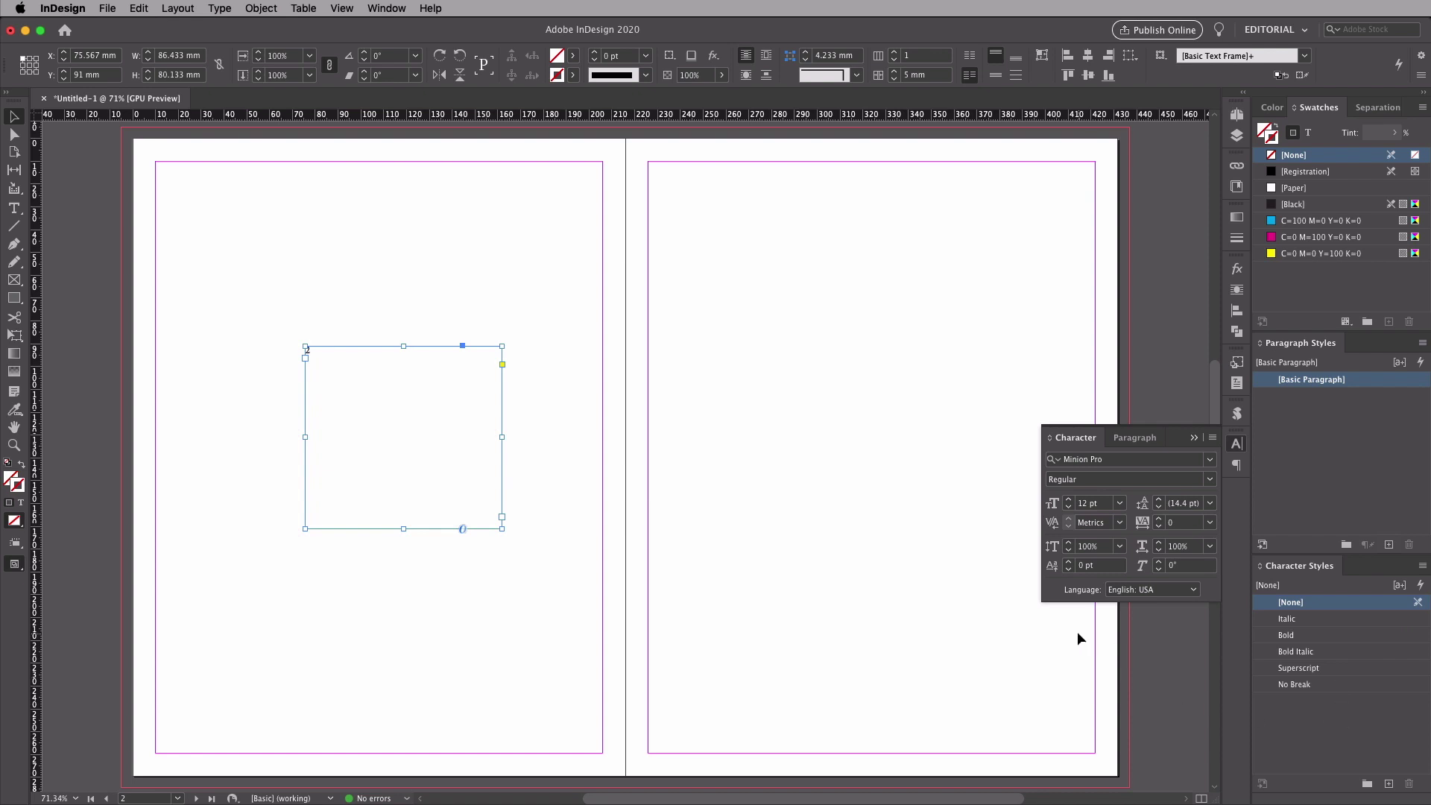
left_click(1212, 460)
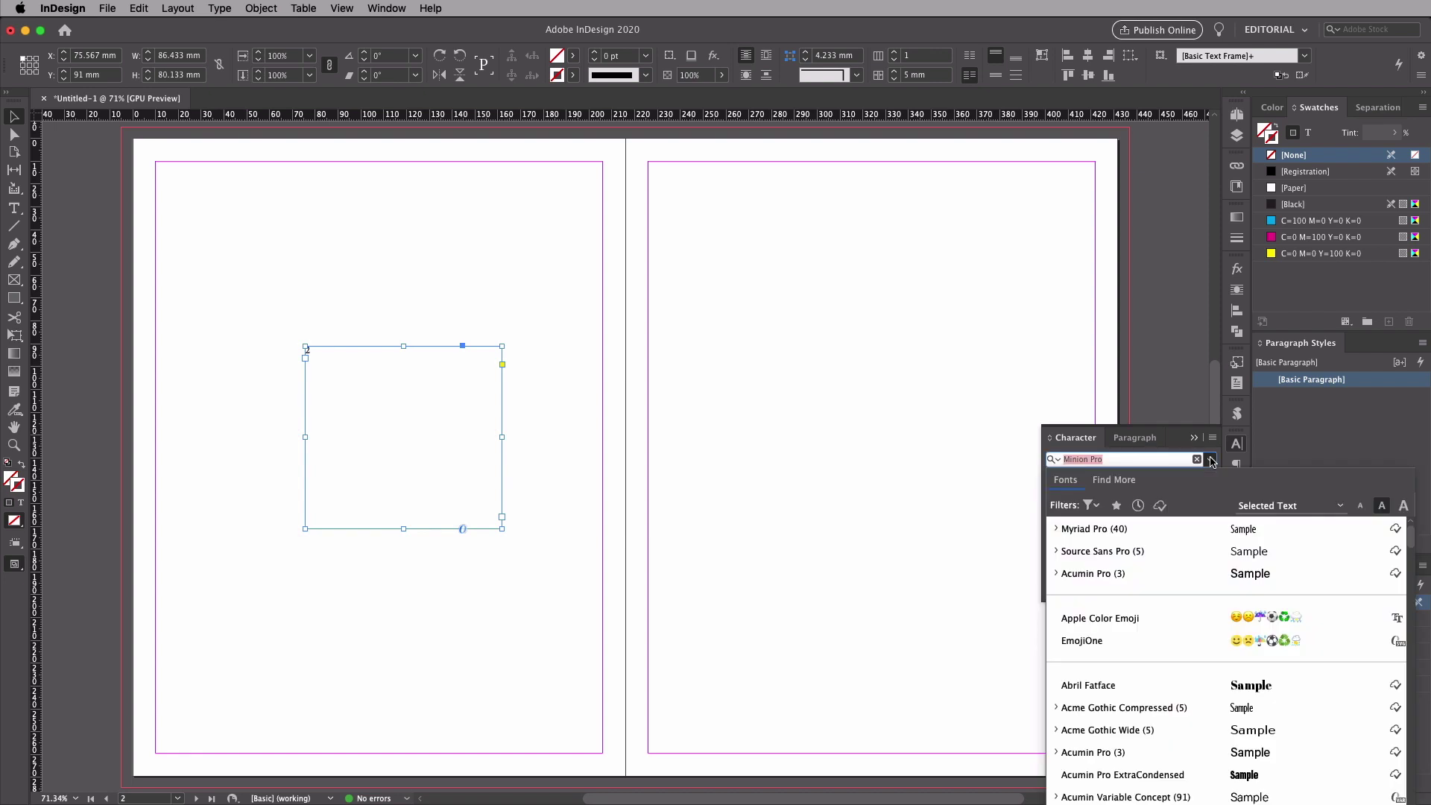
left_click(1098, 550)
left_click(1120, 503)
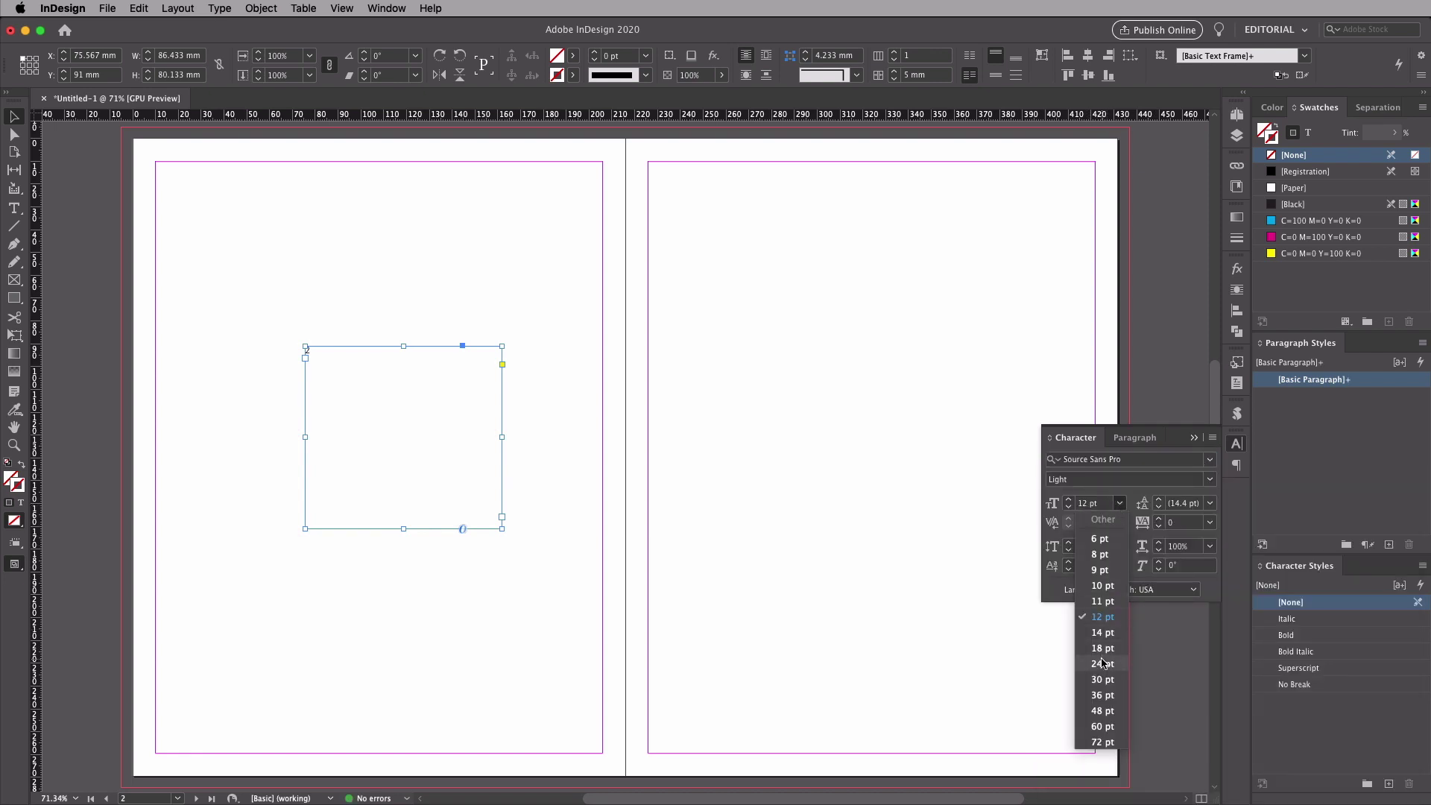
left_click(1099, 741)
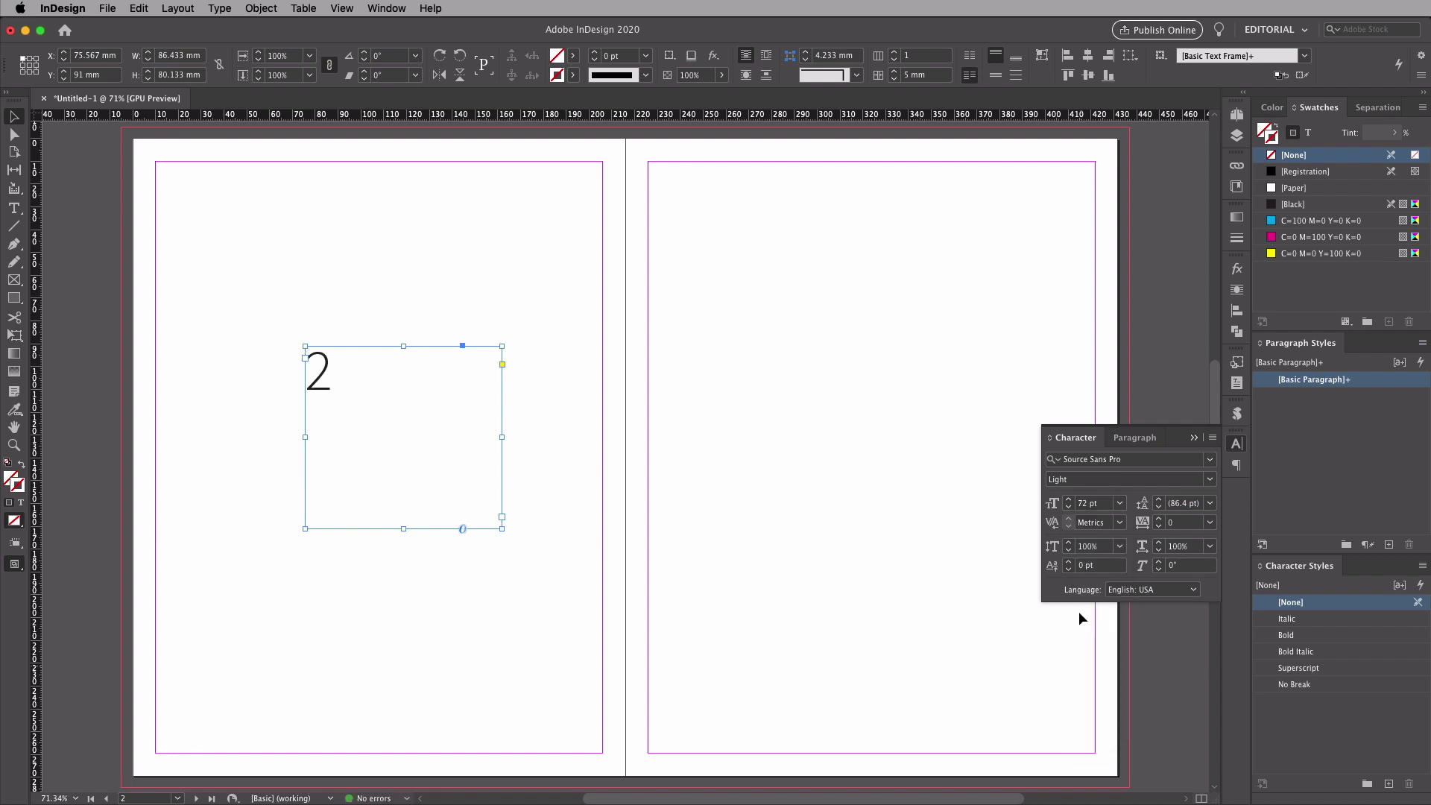
left_click(1209, 480)
left_click(1088, 538)
Step: Centre the number both vertically and horizontally within its frame
key("super+b")
left_click(823, 591)
left_click(1135, 438)
left_click(1073, 458)
left_click(627, 401)
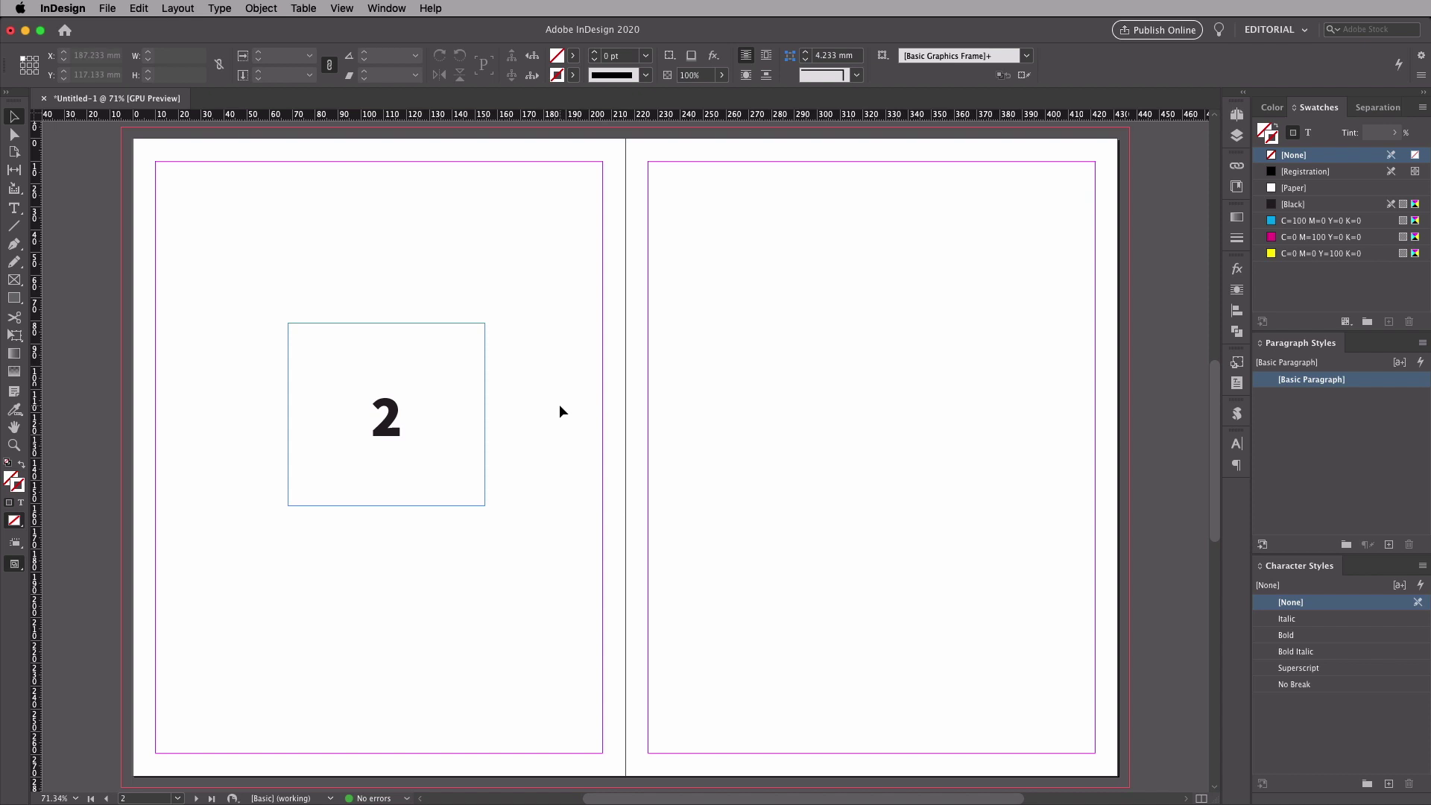
Step: Duplicate the number frame onto page 3, then copy both frames down onto pages 4–5
left_click(388, 424)
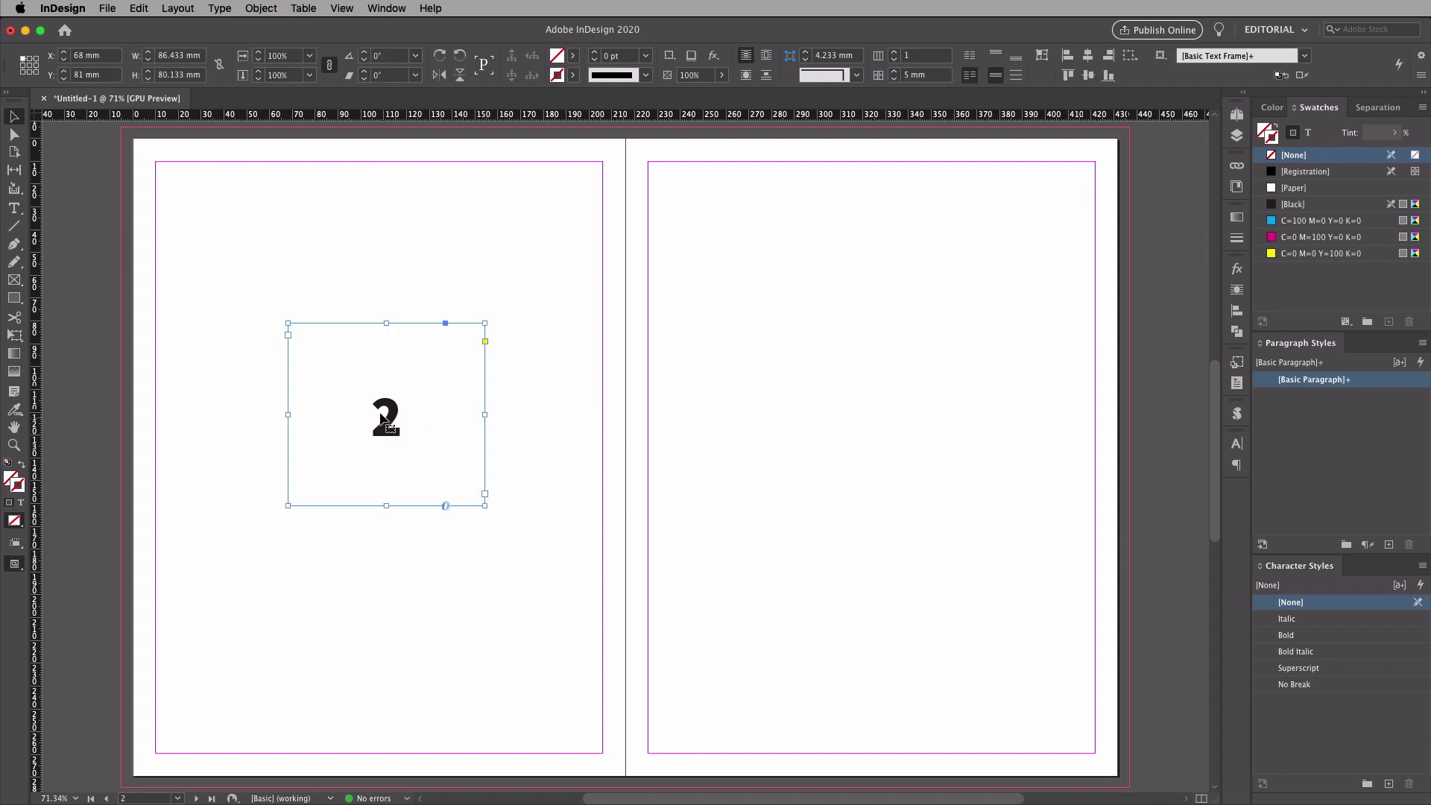
left_click_drag(406, 412, 898, 421)
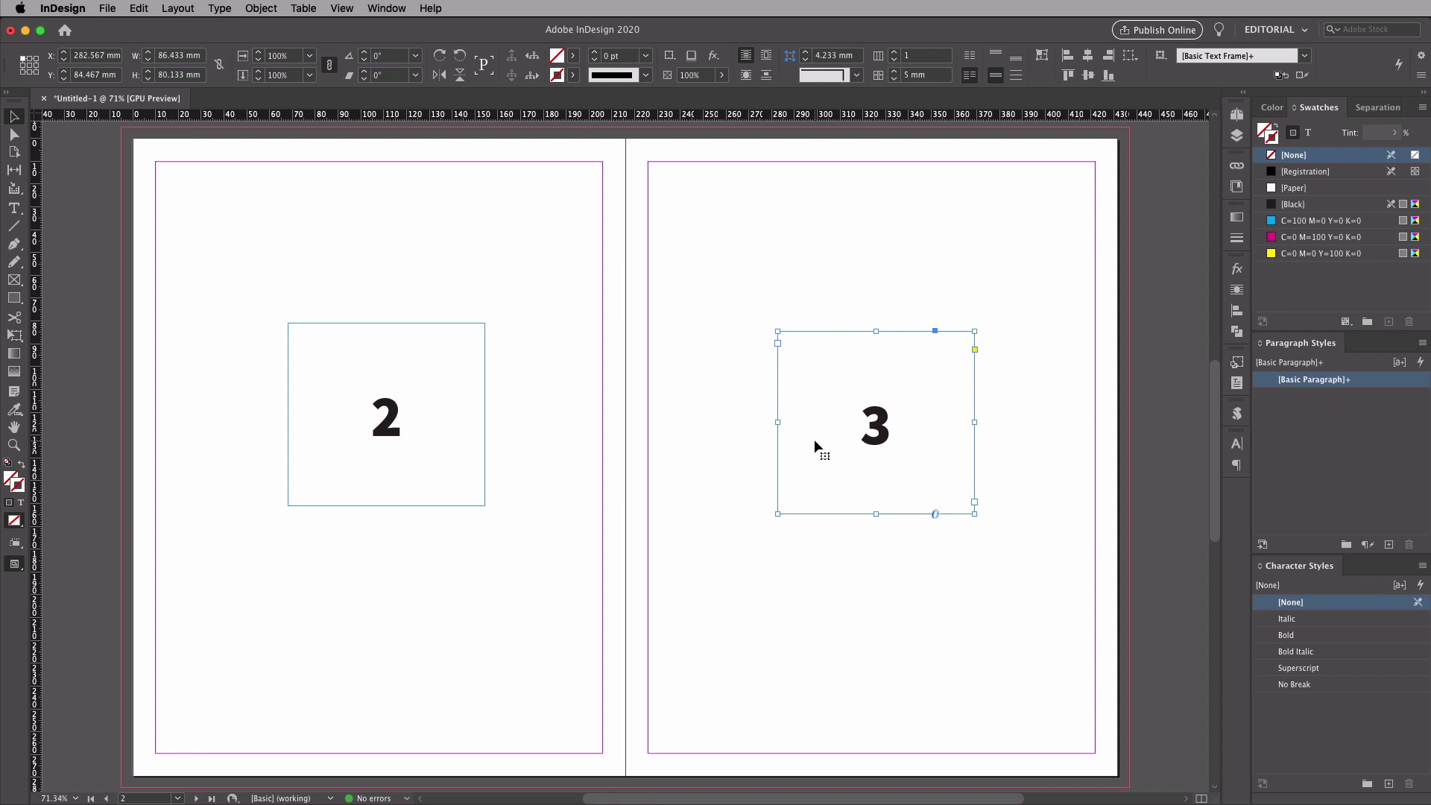
scroll(814, 440, "down", 3)
left_click_drag(406, 304, 870, 534)
scroll(677, 270, "down", 3)
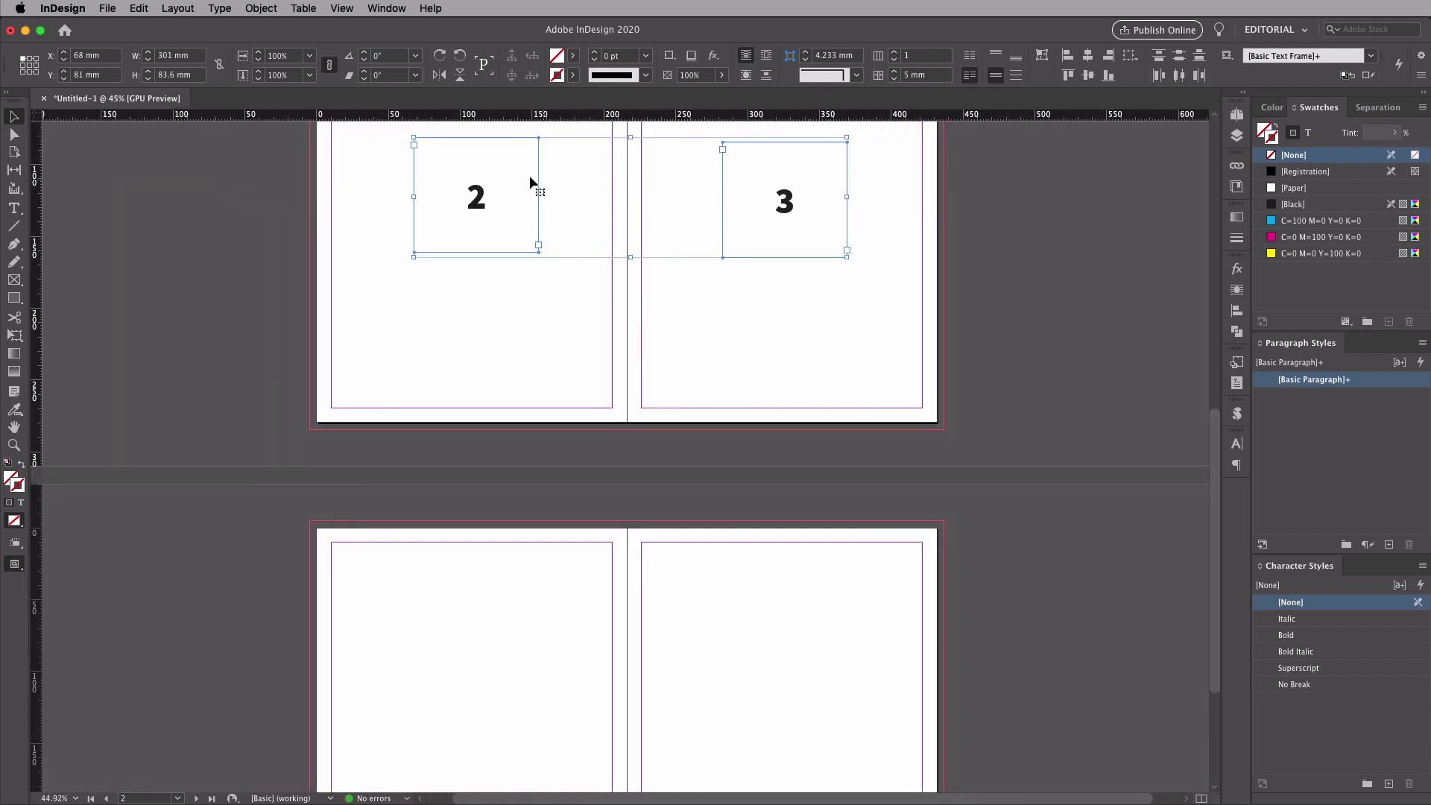
left_click_drag(502, 182, 548, 673)
left_click(1070, 575)
scroll(1071, 575, "down", 3)
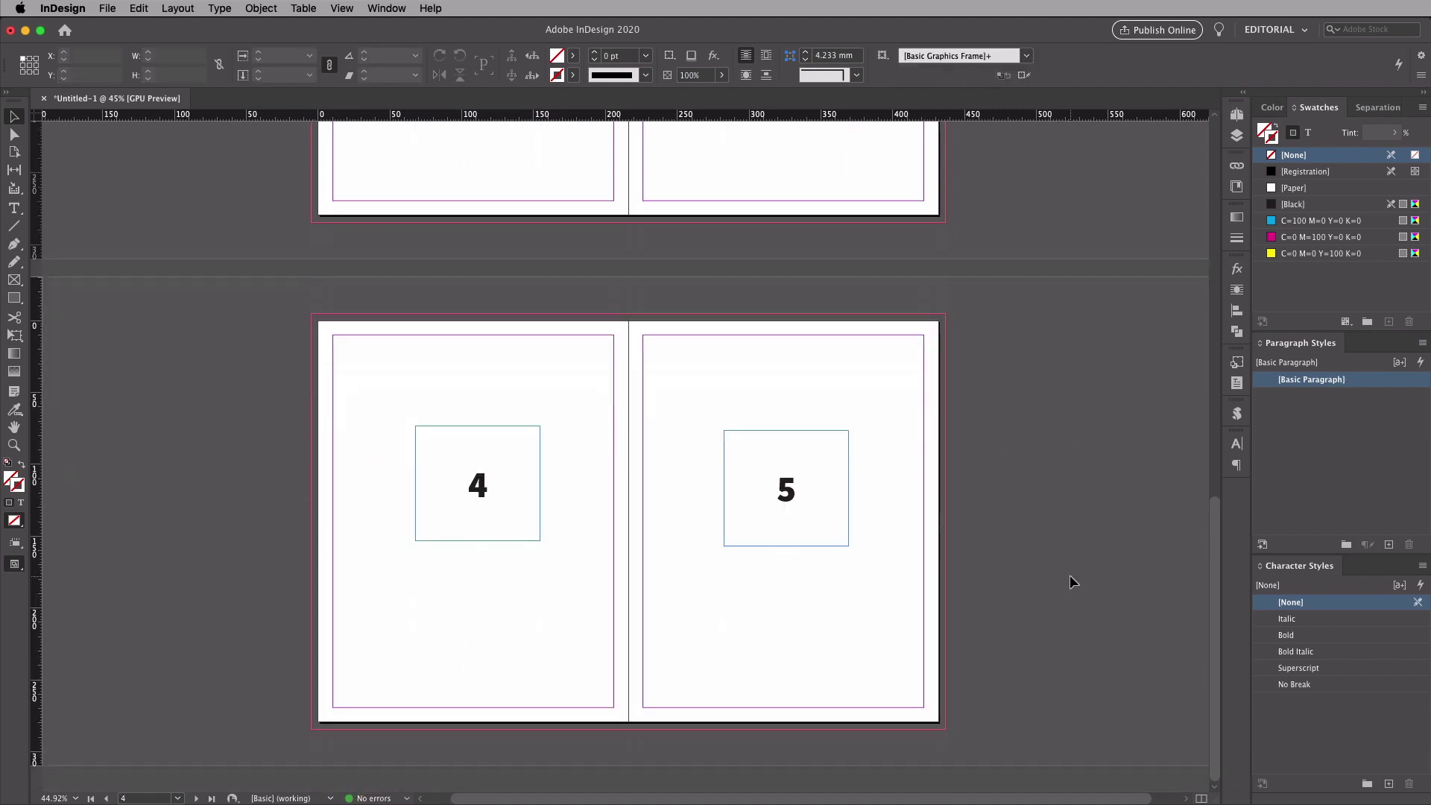
scroll(1071, 576, "up", 5)
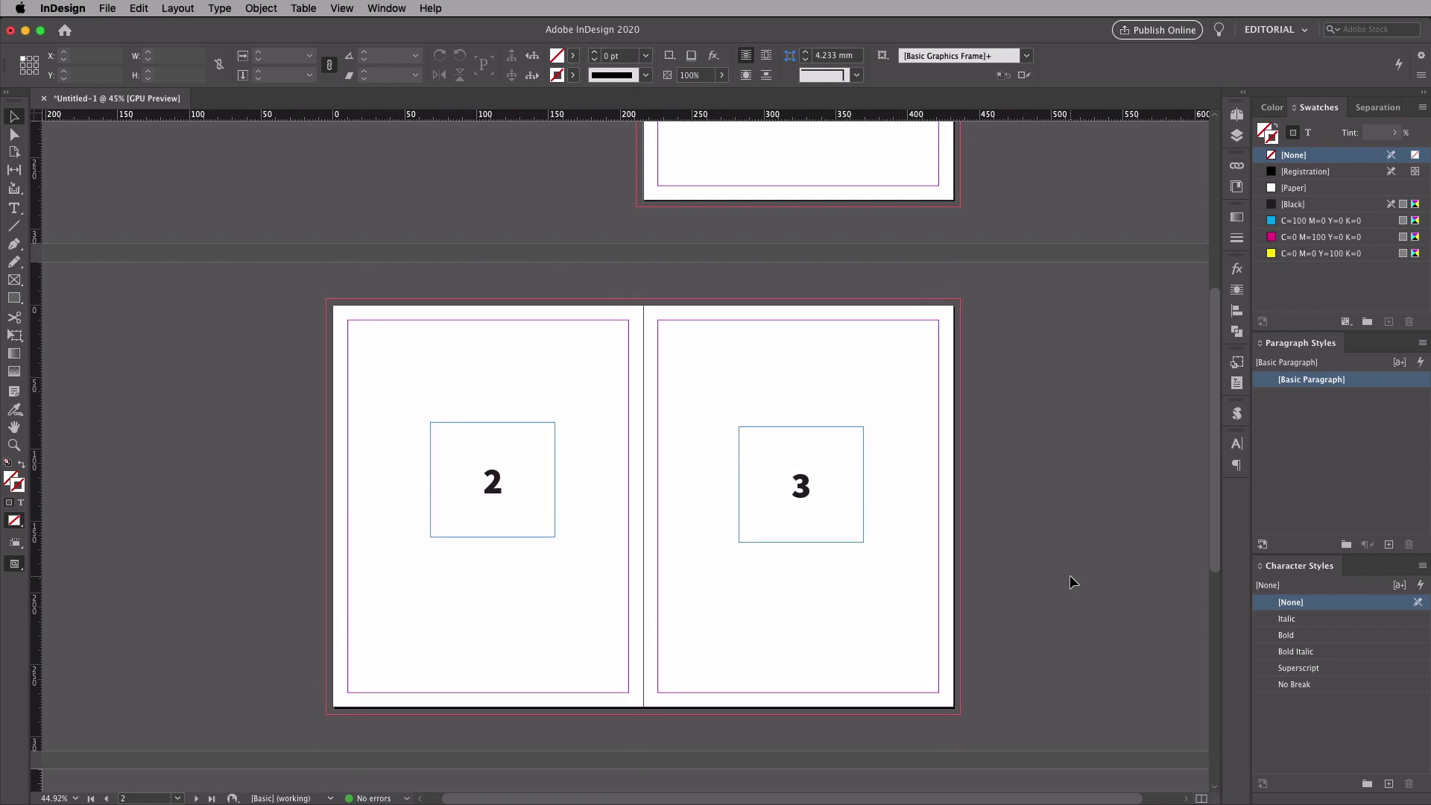
Step: Add four pages after page 3, bringing the document to nine pages
scroll(1072, 411, "down", 1)
key("super+F12")
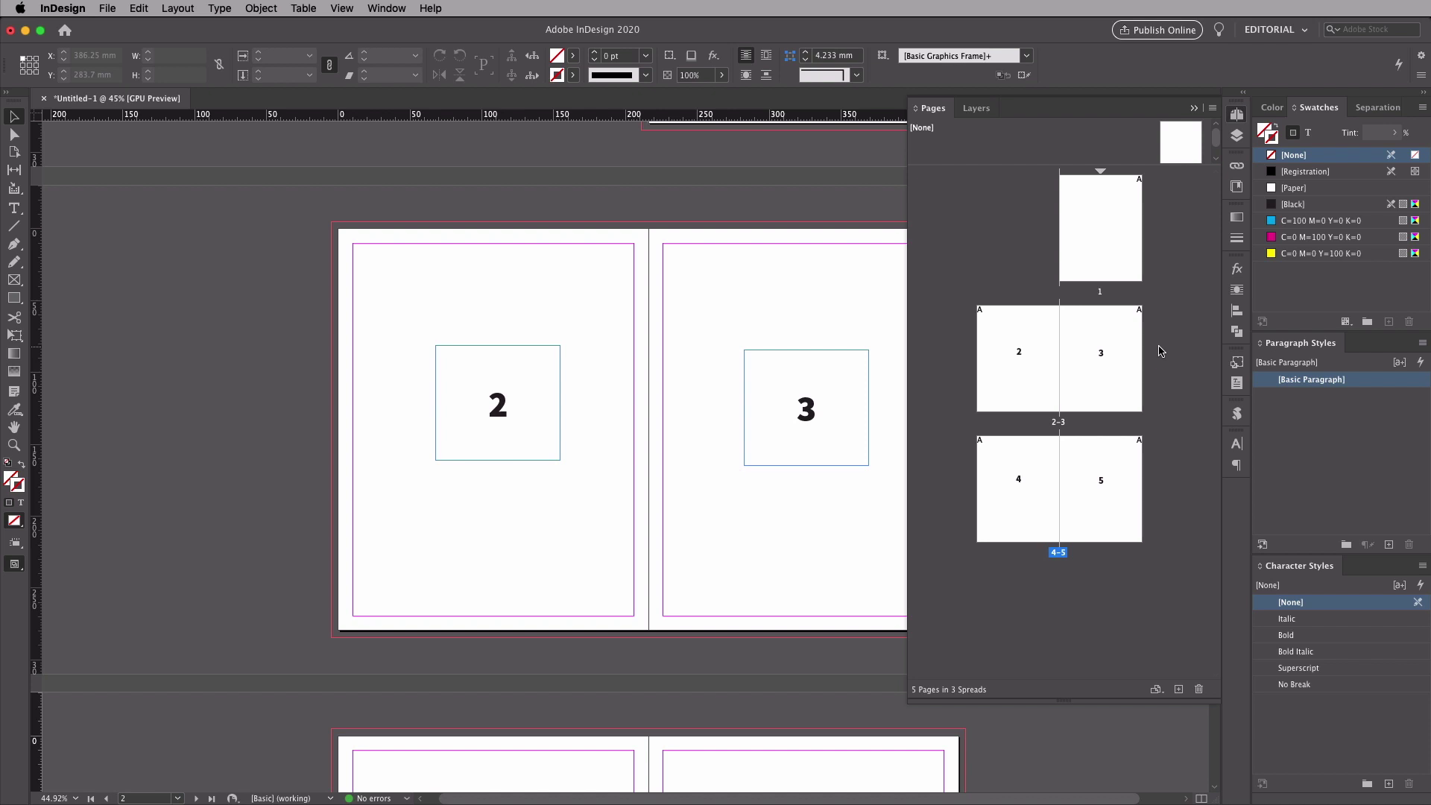
left_click(1122, 354)
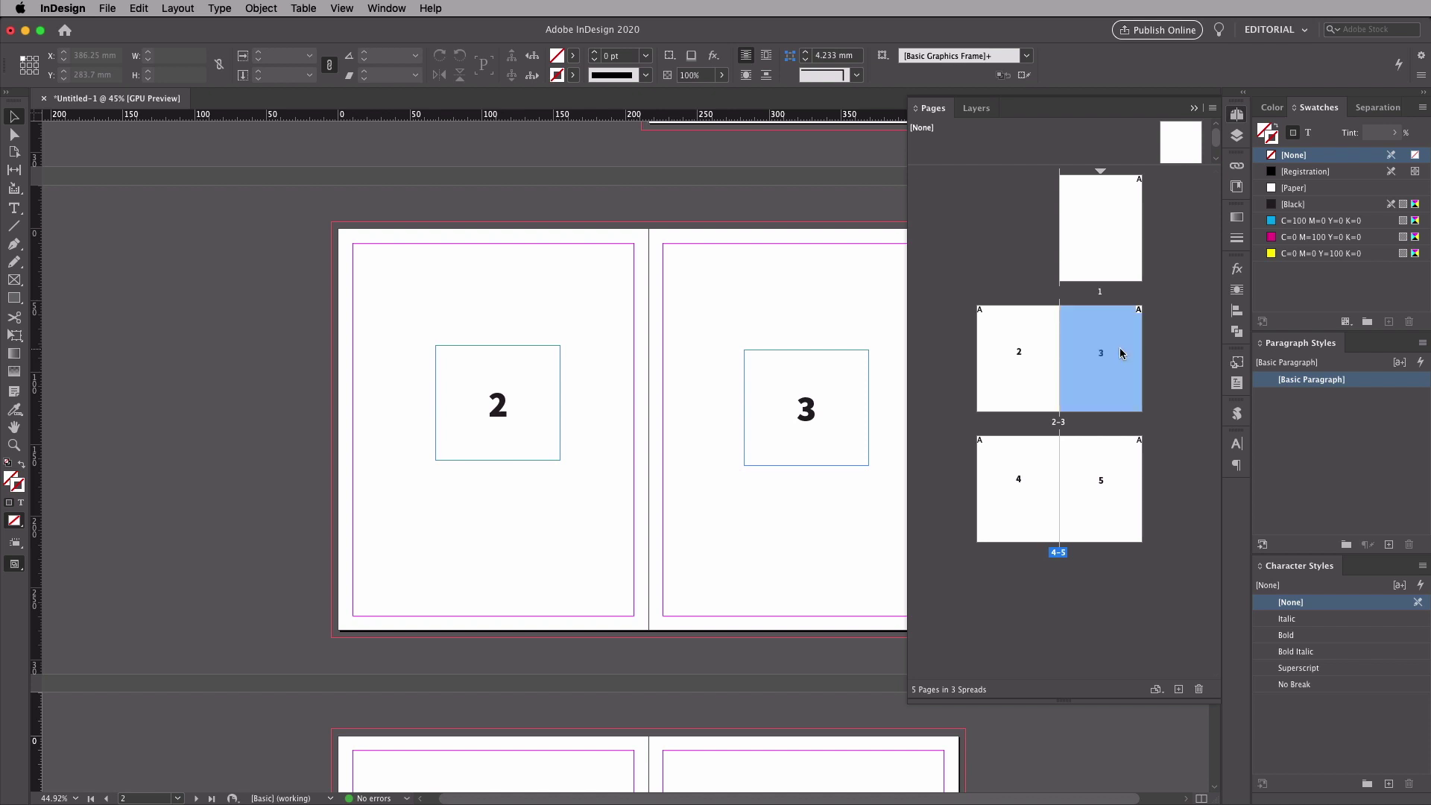
left_click(1176, 690)
left_click(1177, 690)
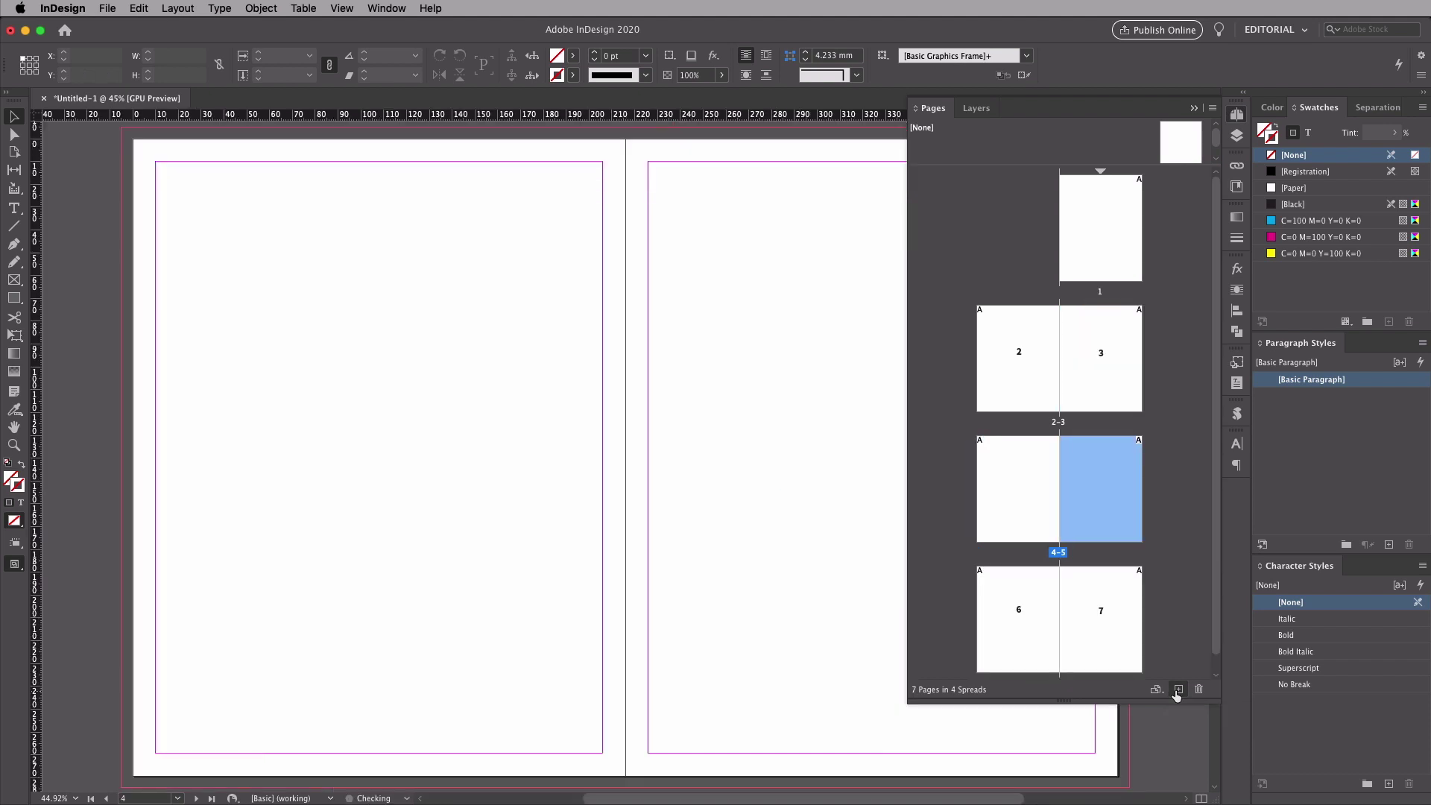
left_click(1177, 690)
left_click(1176, 690)
Step: Scroll through the spreads and fit the 2–3 spread in the window
scroll(1162, 516, "down", 2)
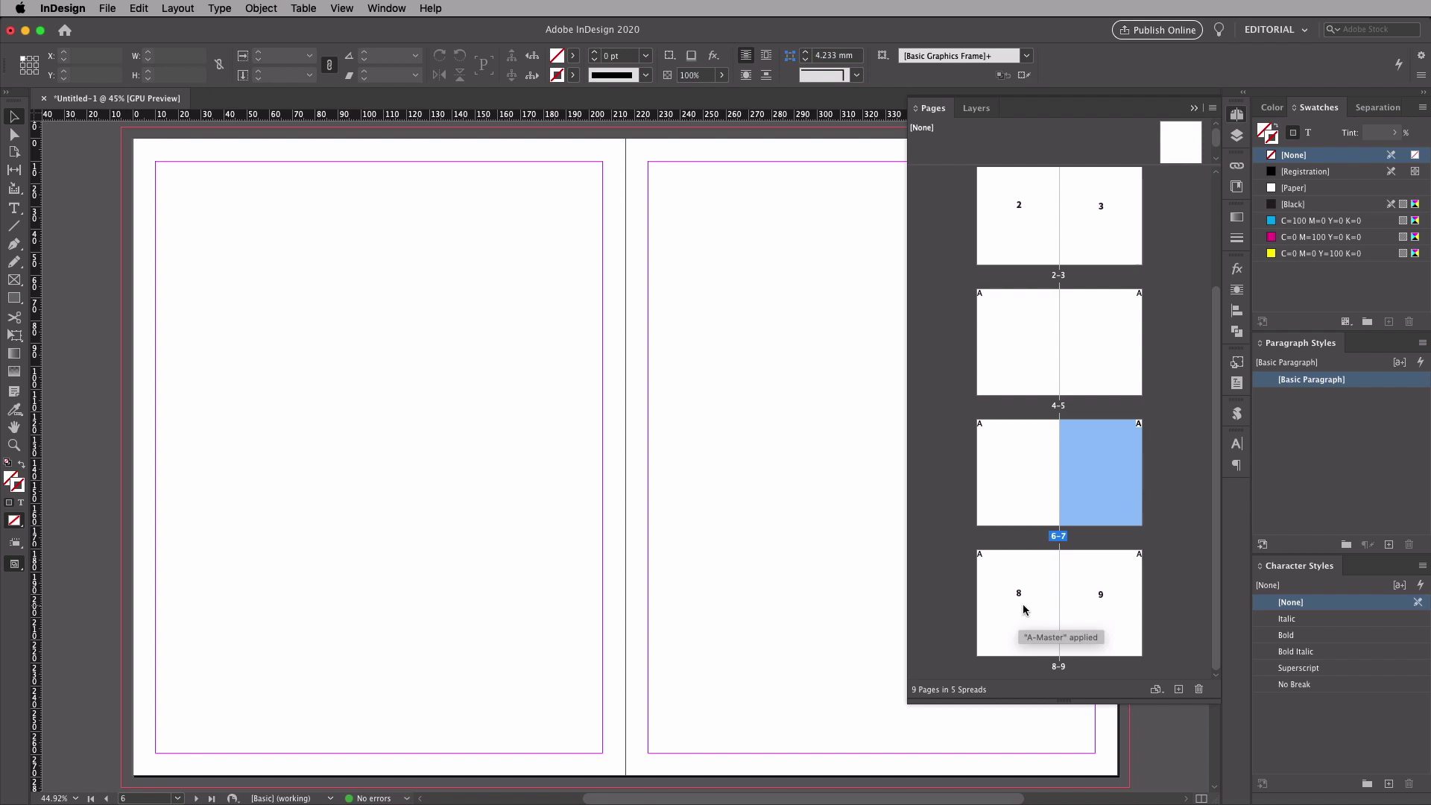
scroll(817, 608, "down", 10)
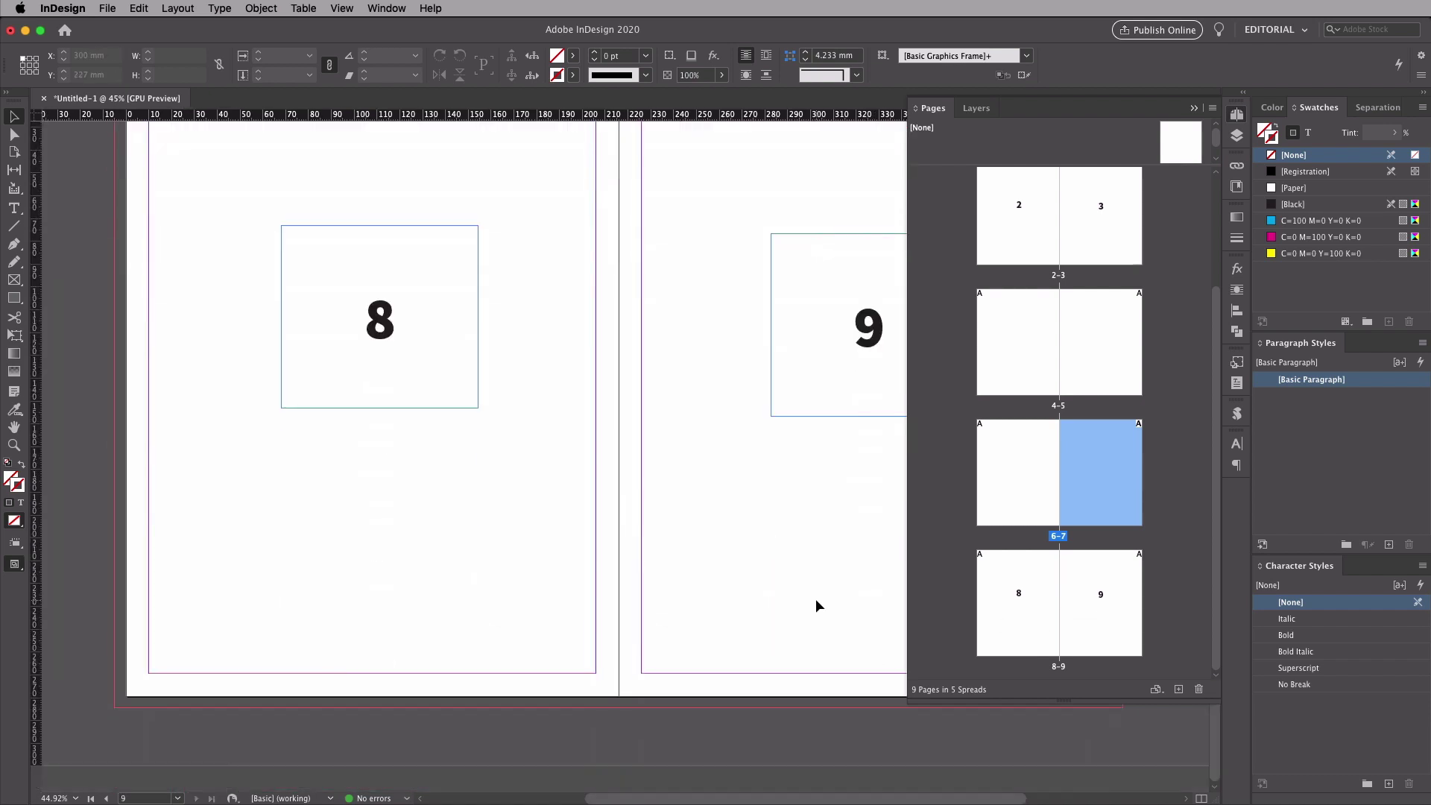
scroll(771, 597, "up", 20)
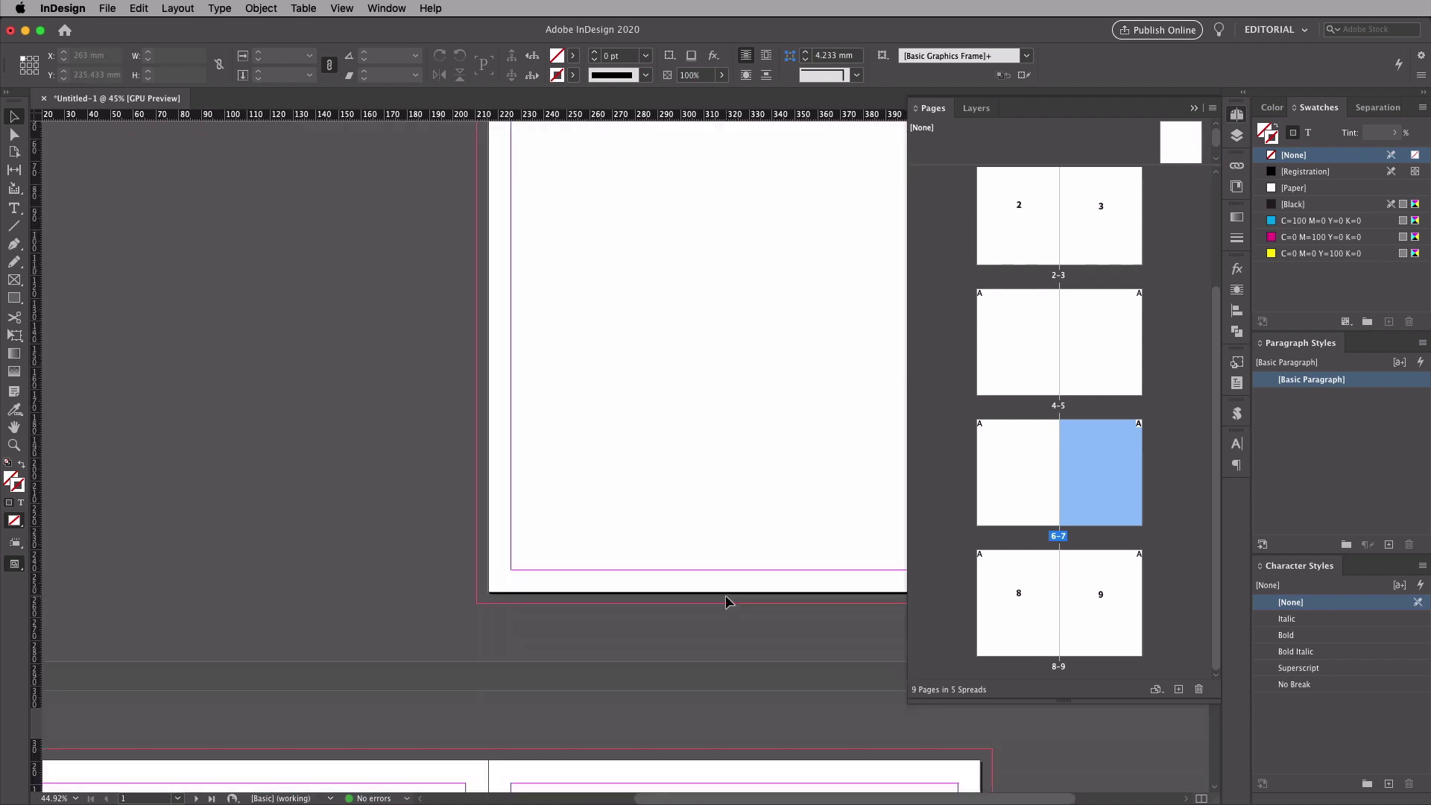
scroll(726, 600, "down", 20)
scroll(726, 601, "down", 5)
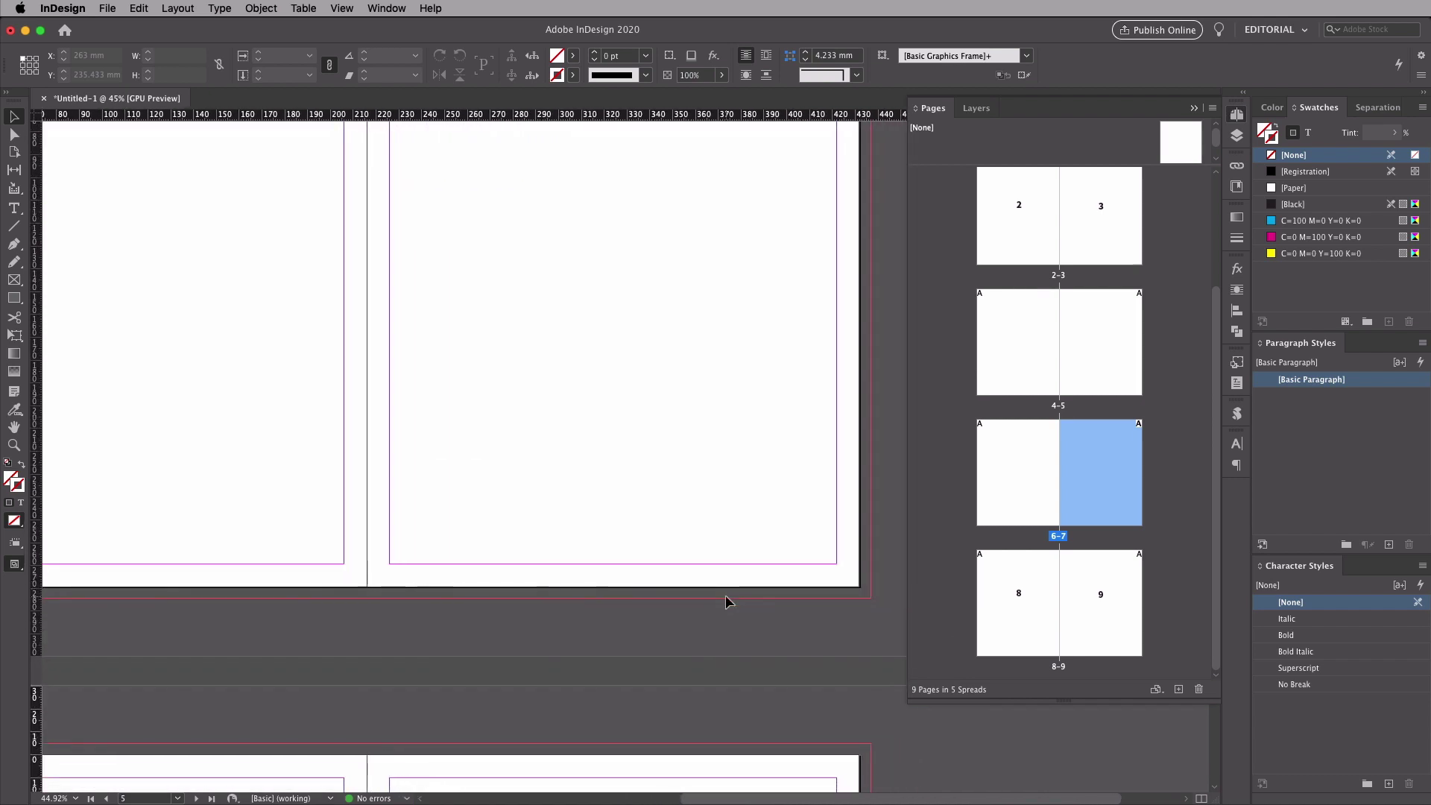
scroll(726, 600, "up", 5)
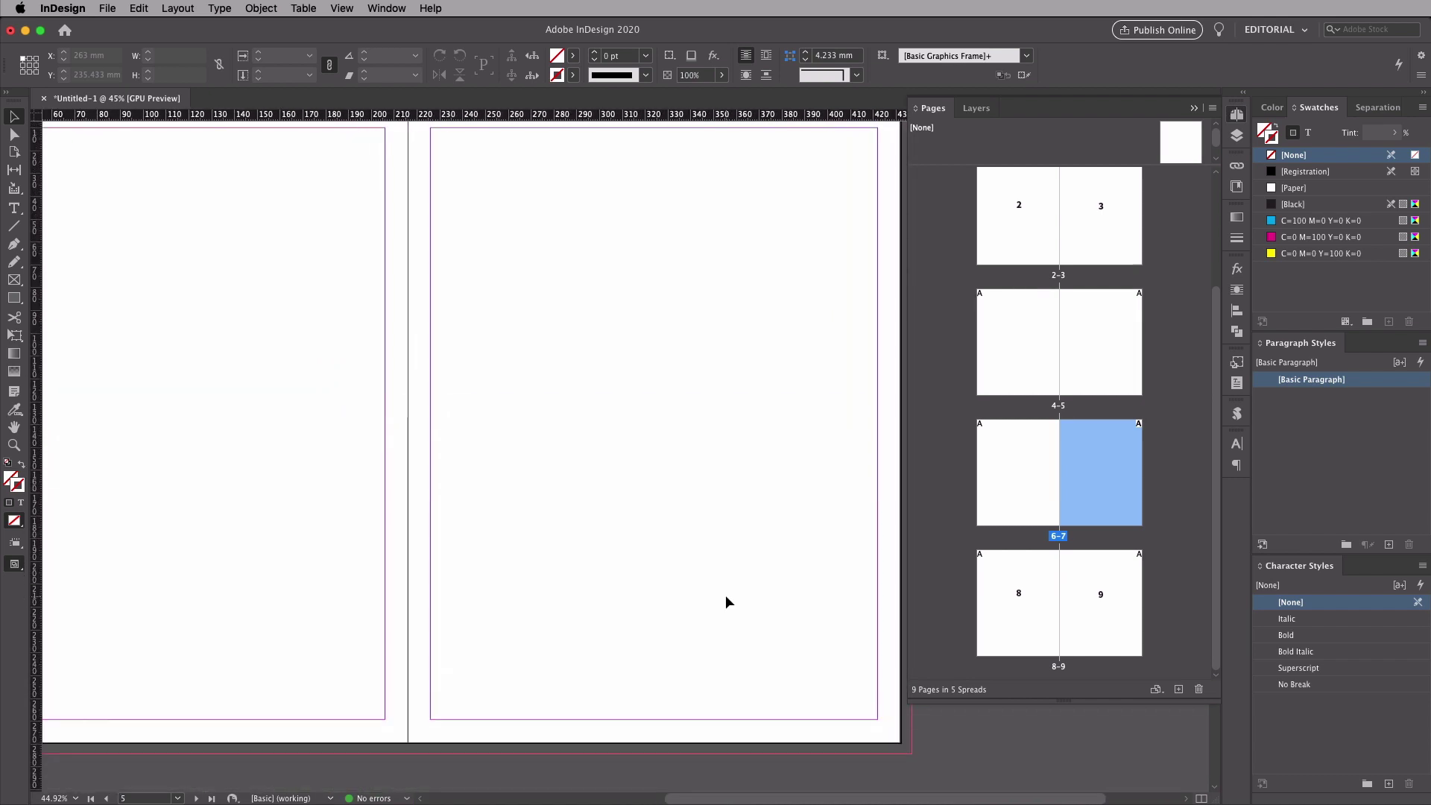
key("super+alt+0")
scroll(693, 427, "up", 10)
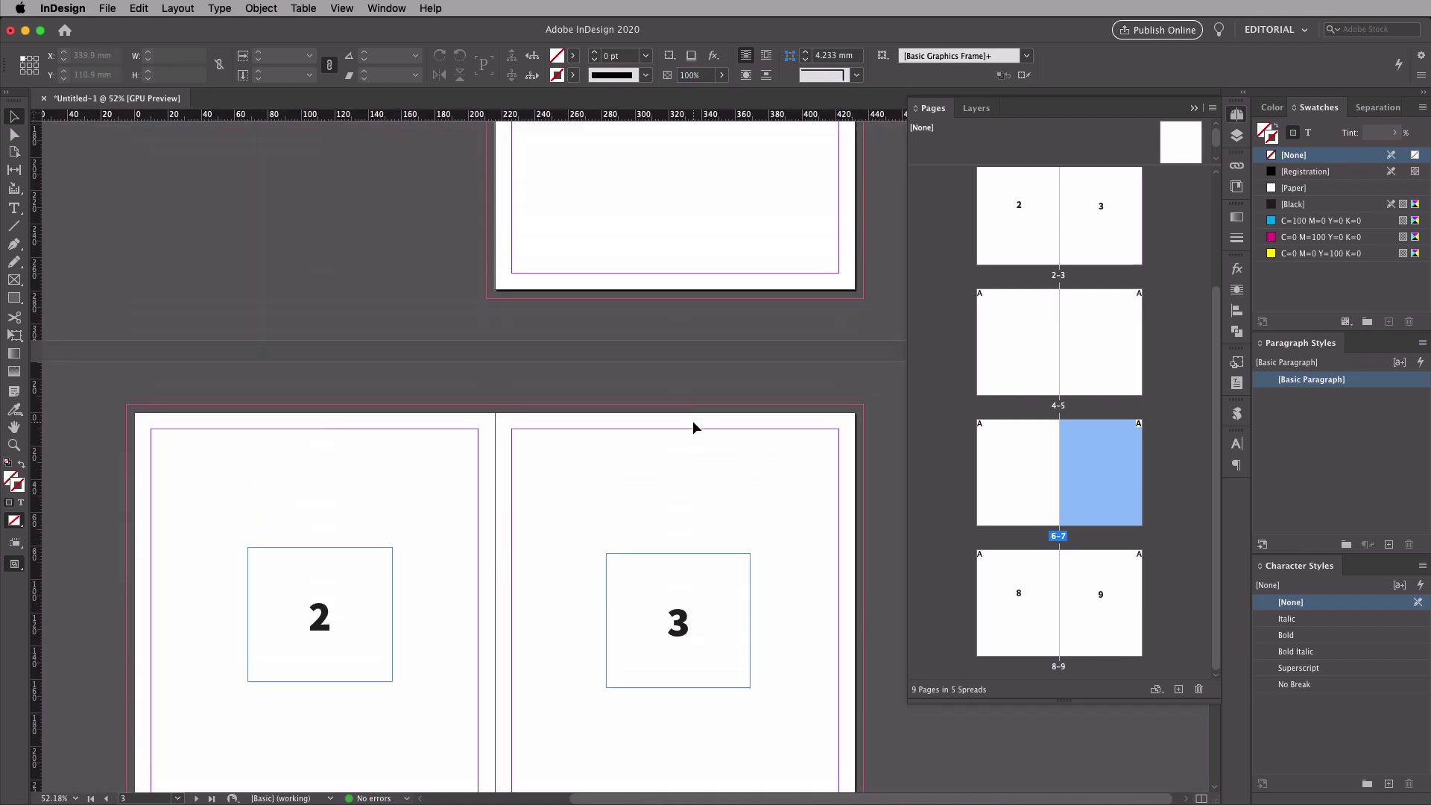
key("super+alt+0")
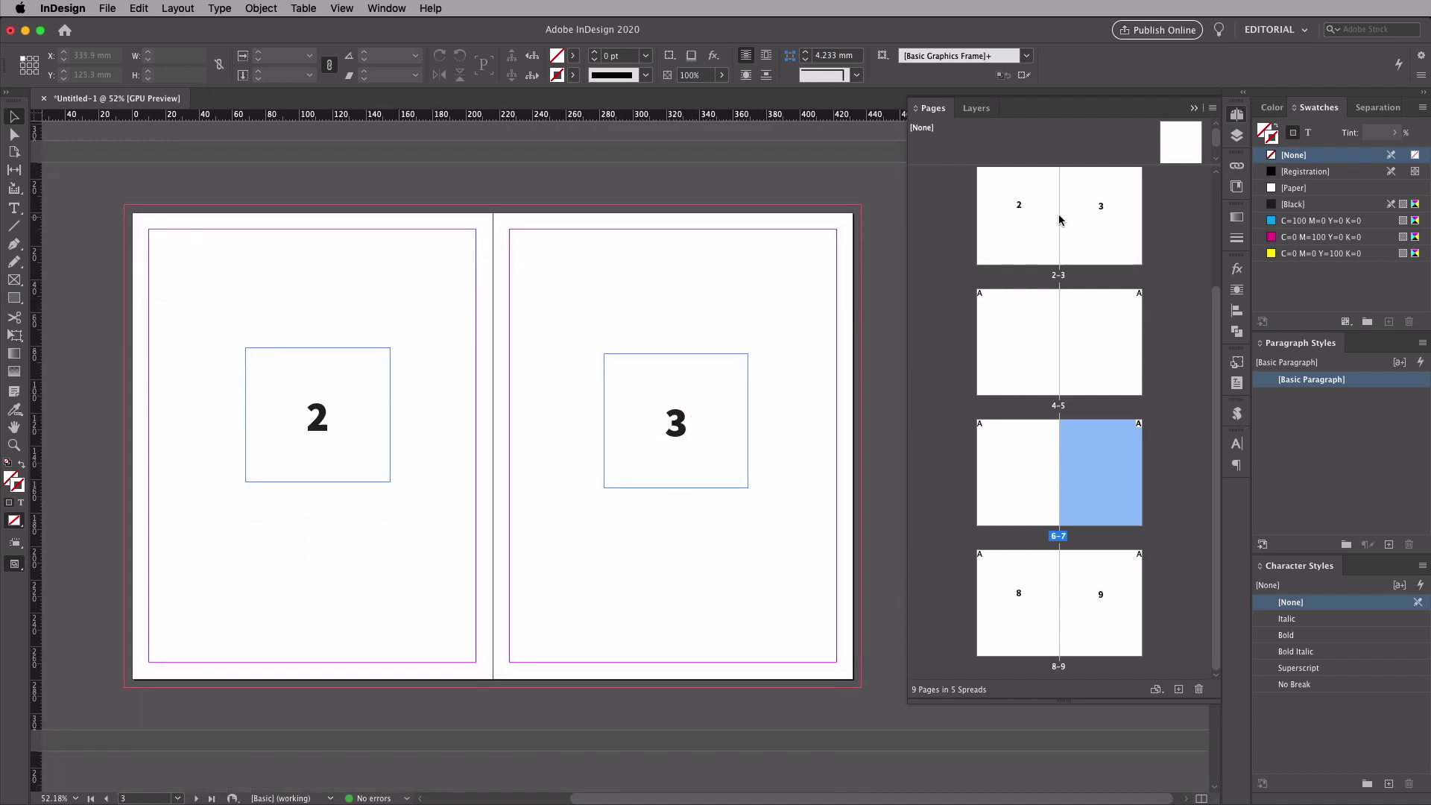
Step: Paste page 2's number frame onto the left page of master A
left_click_drag(1070, 172, 1066, 317)
double_click(1034, 348)
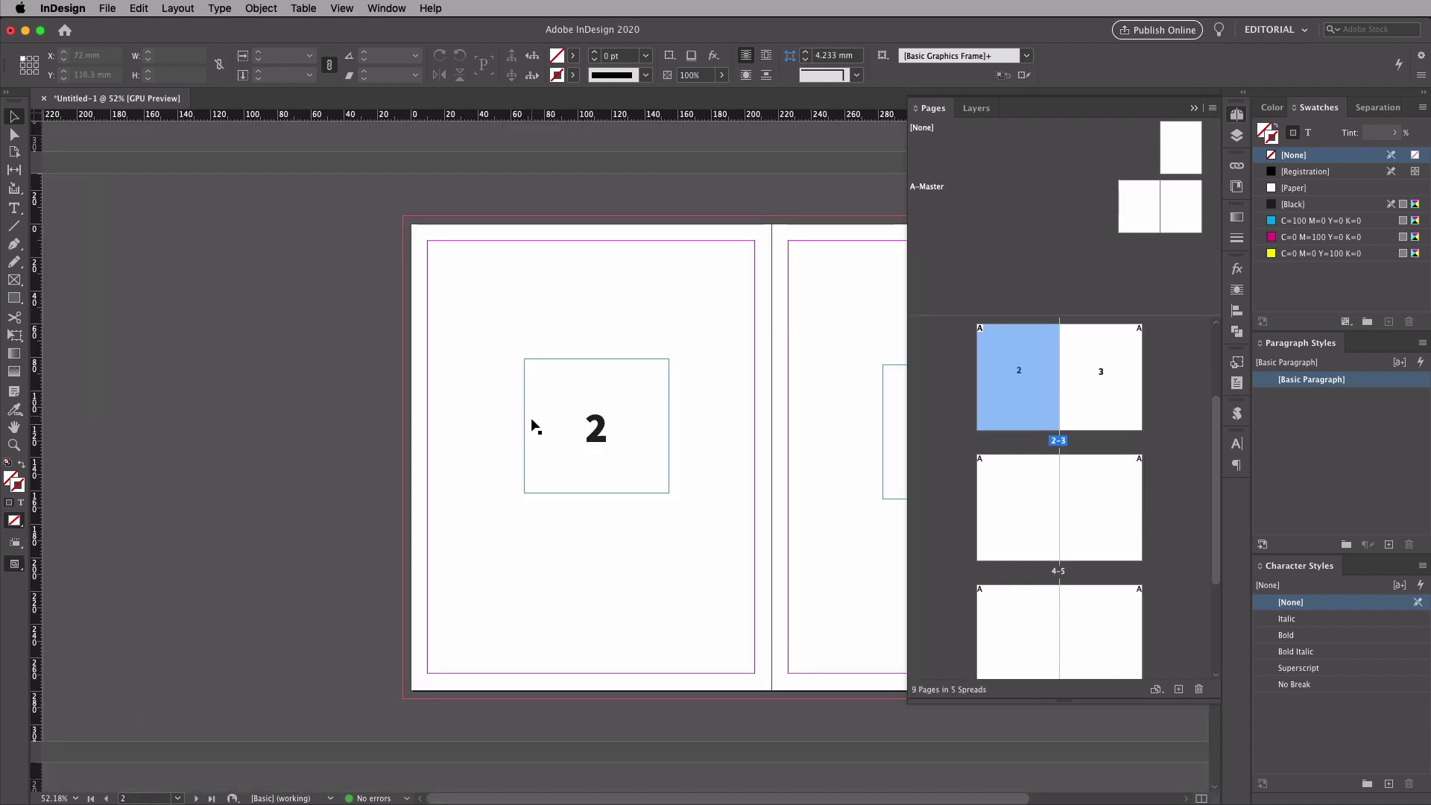
left_click(531, 421)
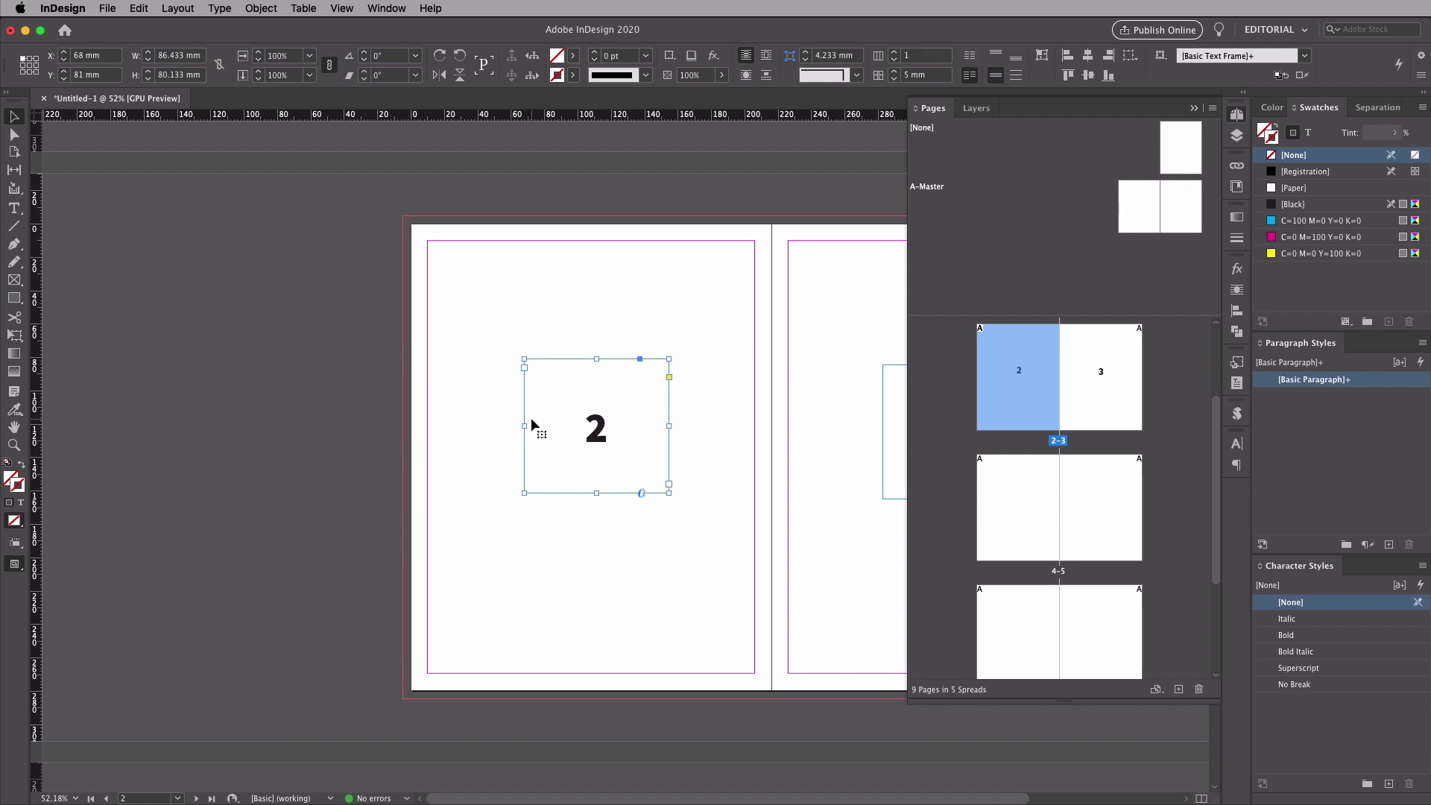
double_click(1138, 213)
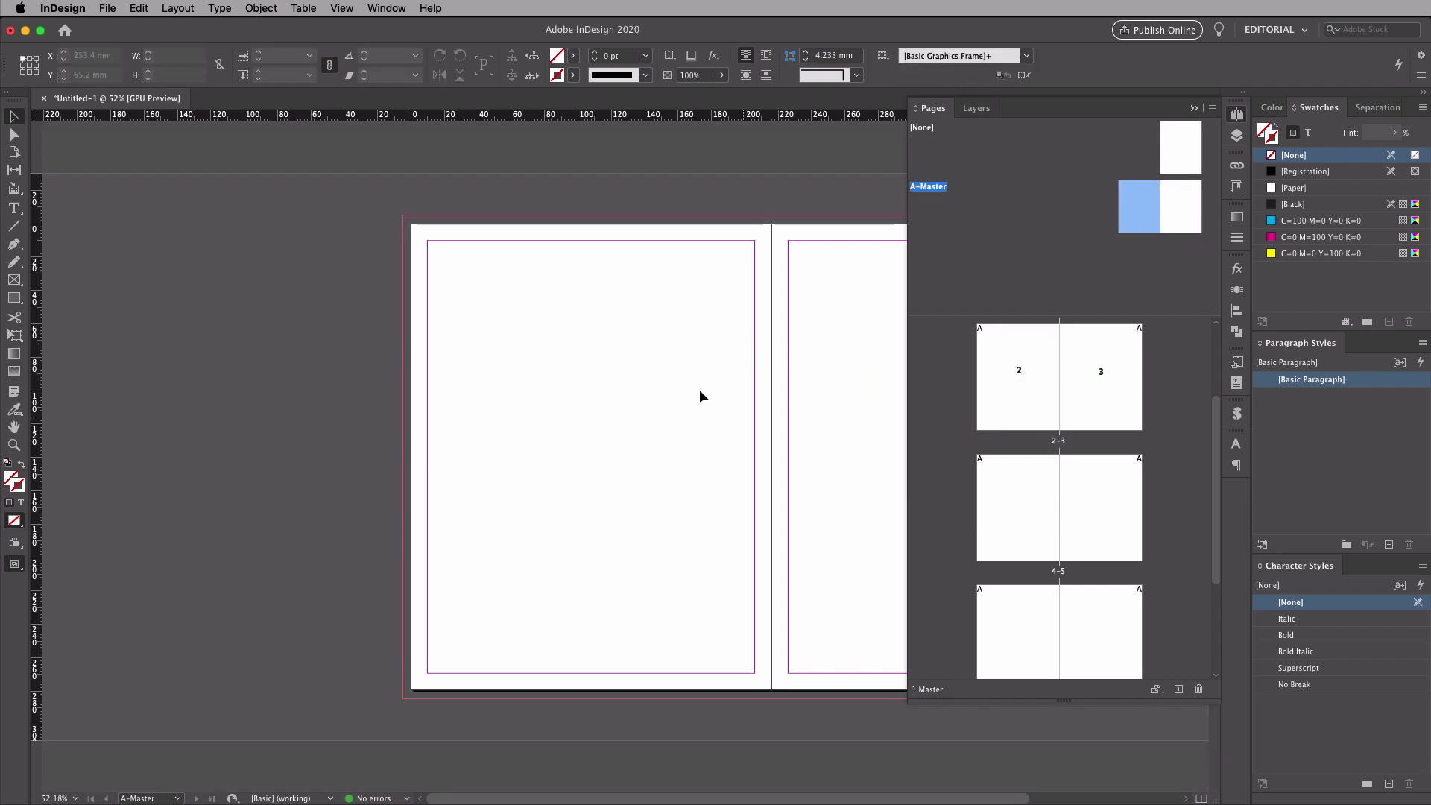
key("super+v")
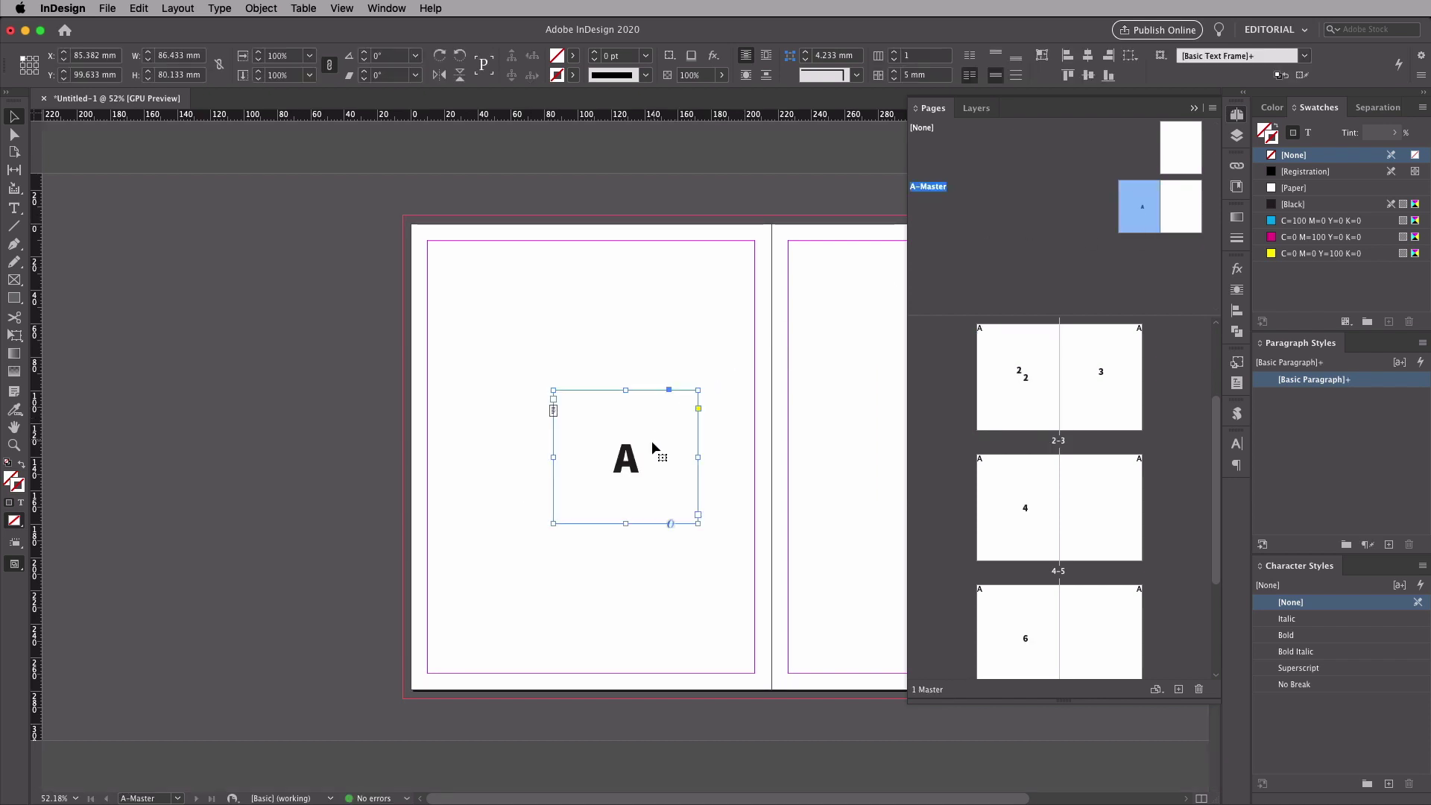
Step: Position the master frame, copy it to the right master page, and return to page 2
left_click_drag(651, 441, 619, 418)
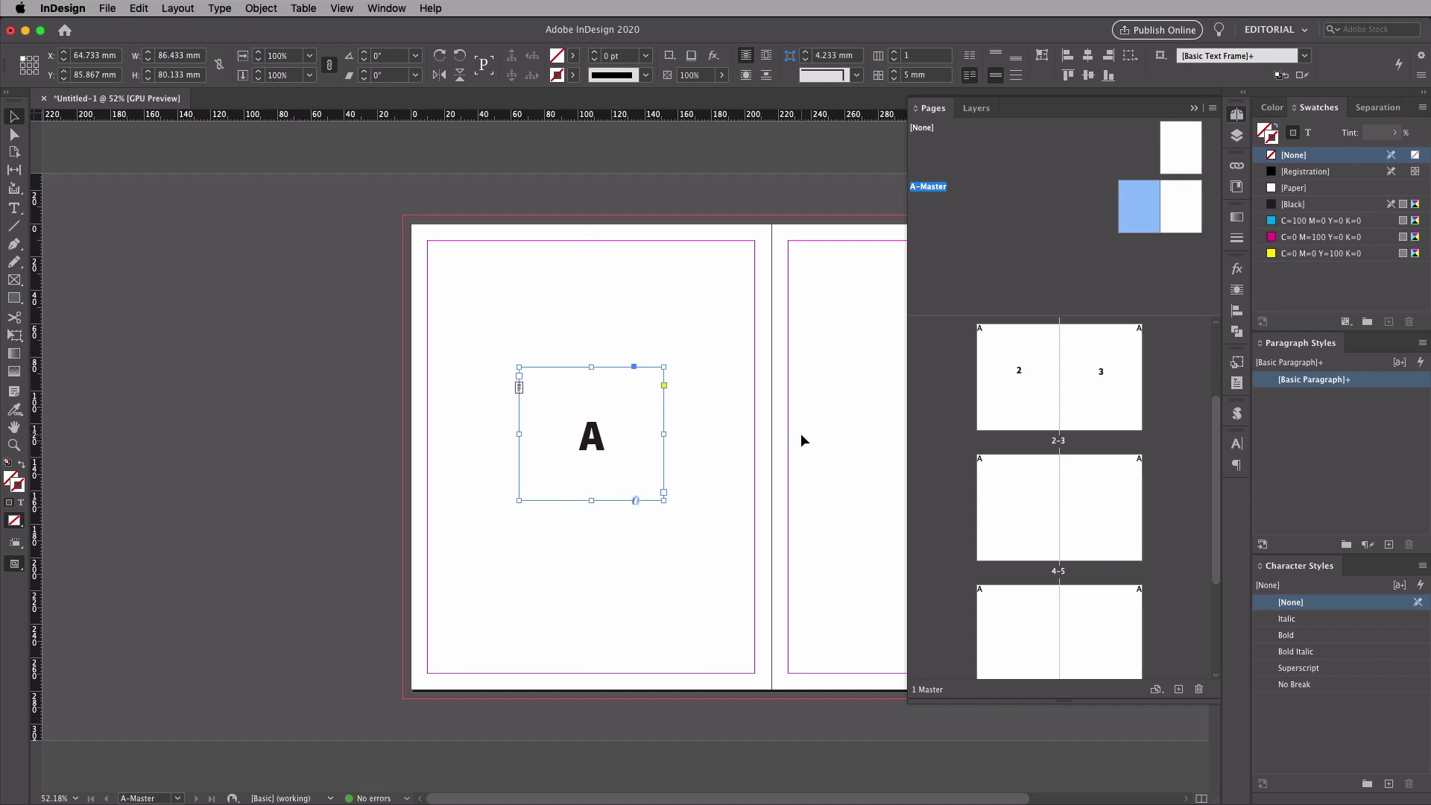
scroll(798, 438, "right", 5)
left_click_drag(320, 437, 685, 464)
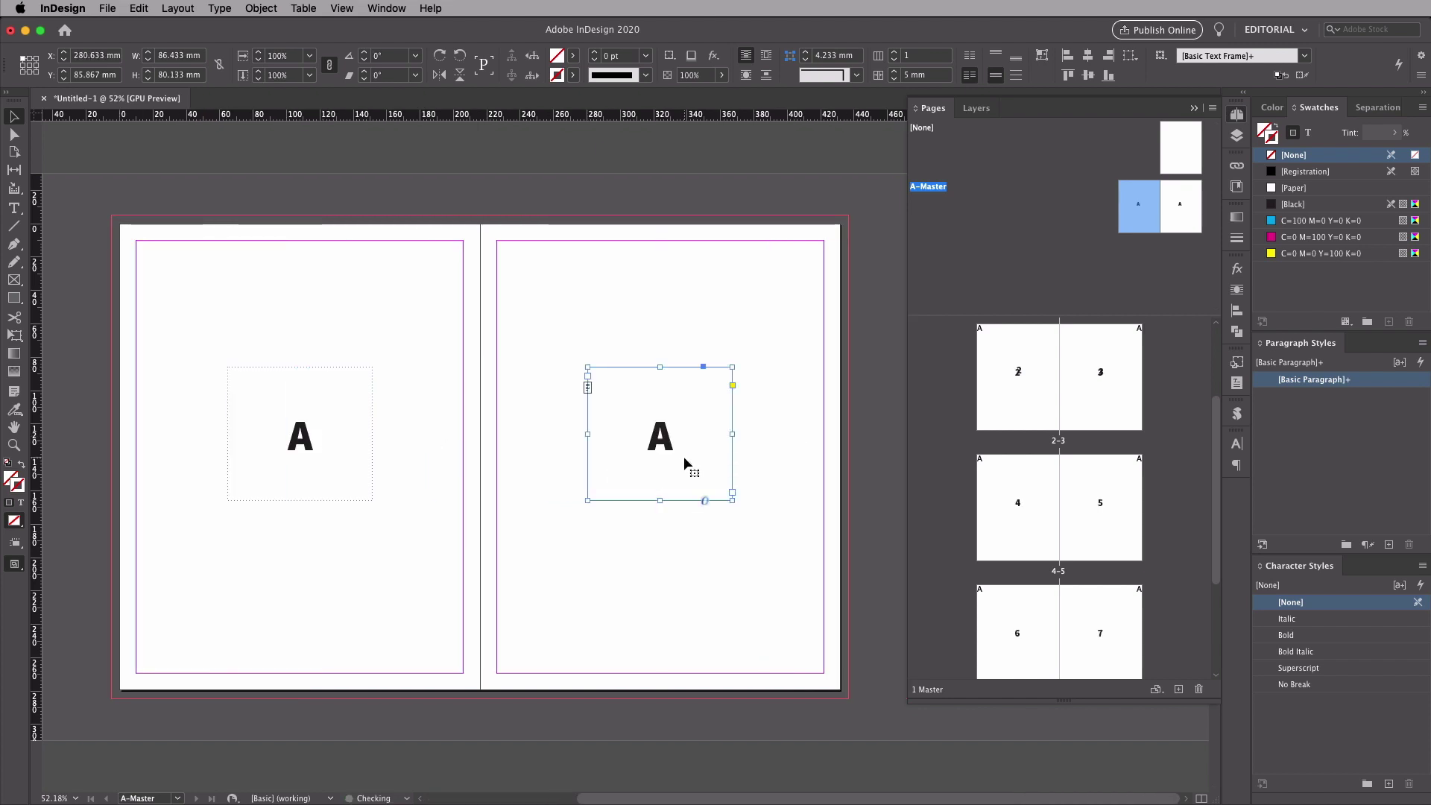
left_click(722, 323)
double_click(1024, 367)
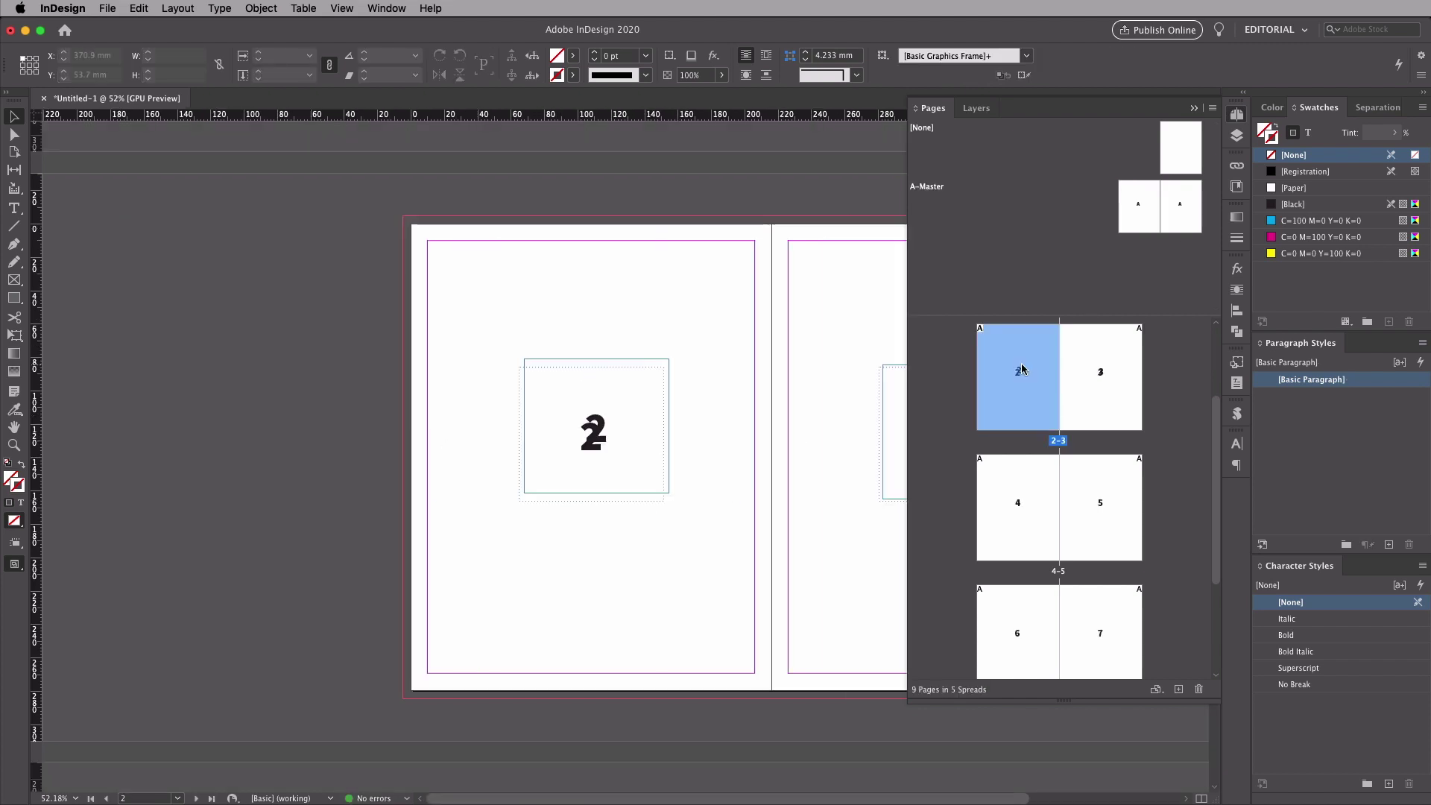
scroll(735, 396, "right", 5)
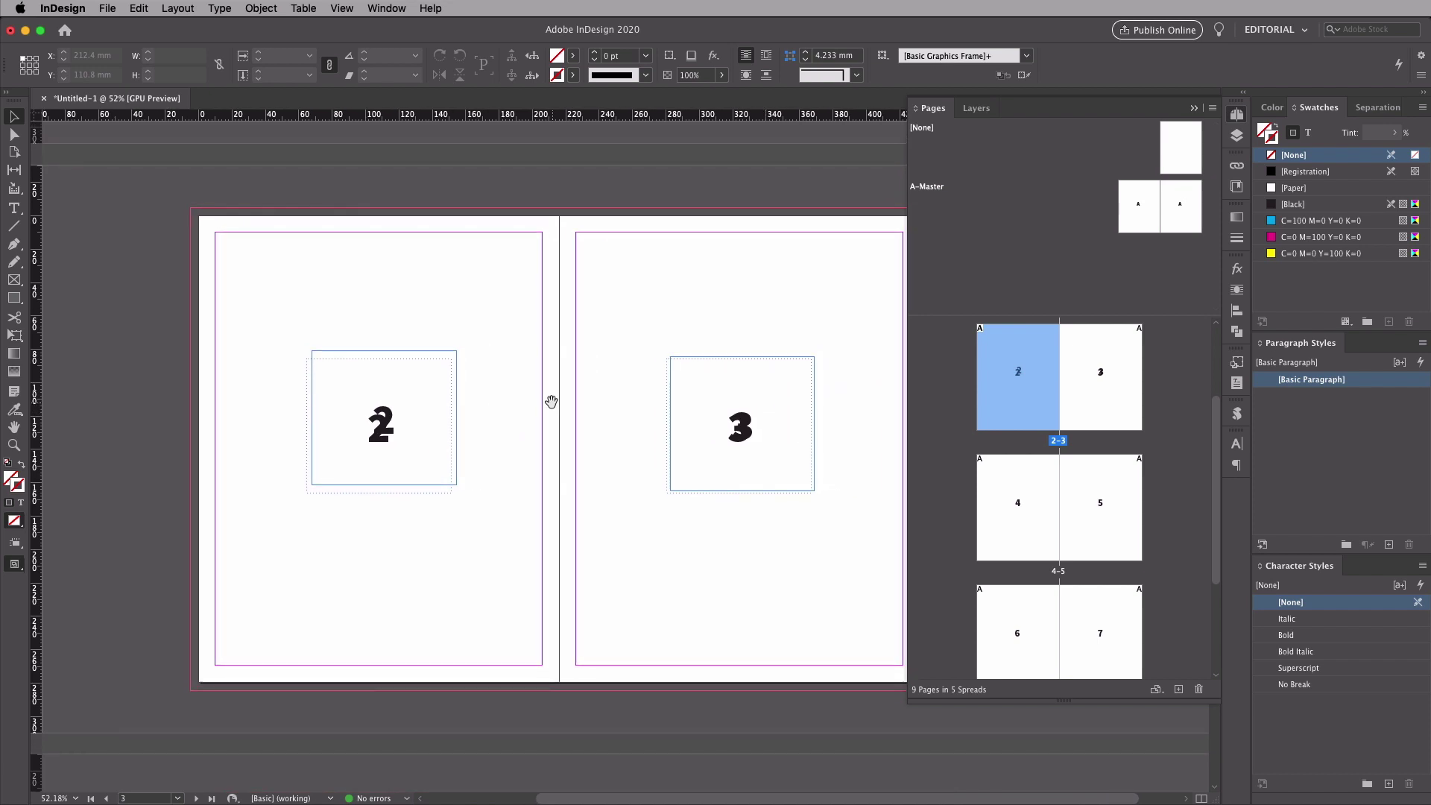
Step: Remove the duplicate number frame from page 2
left_click(376, 395)
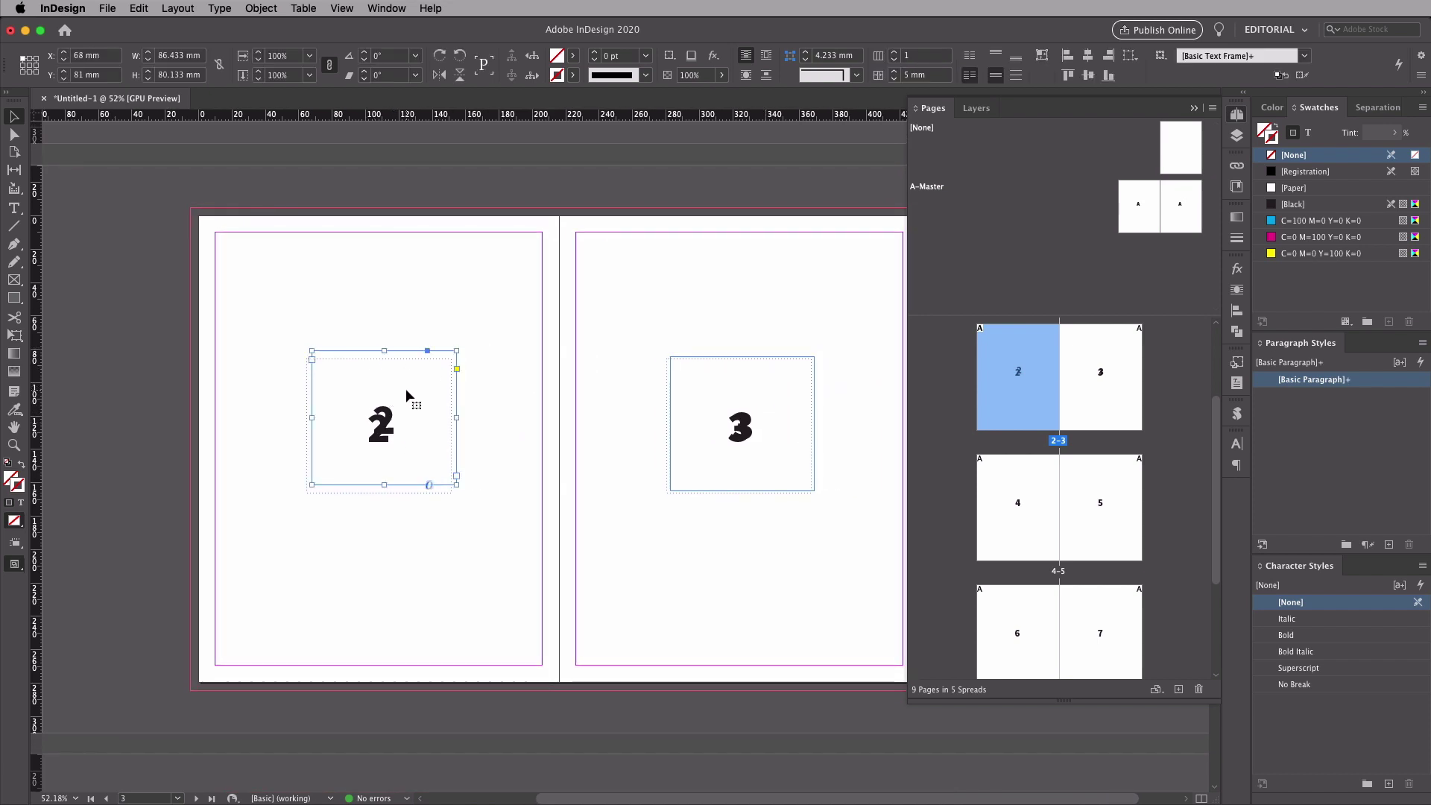
key("Escape")
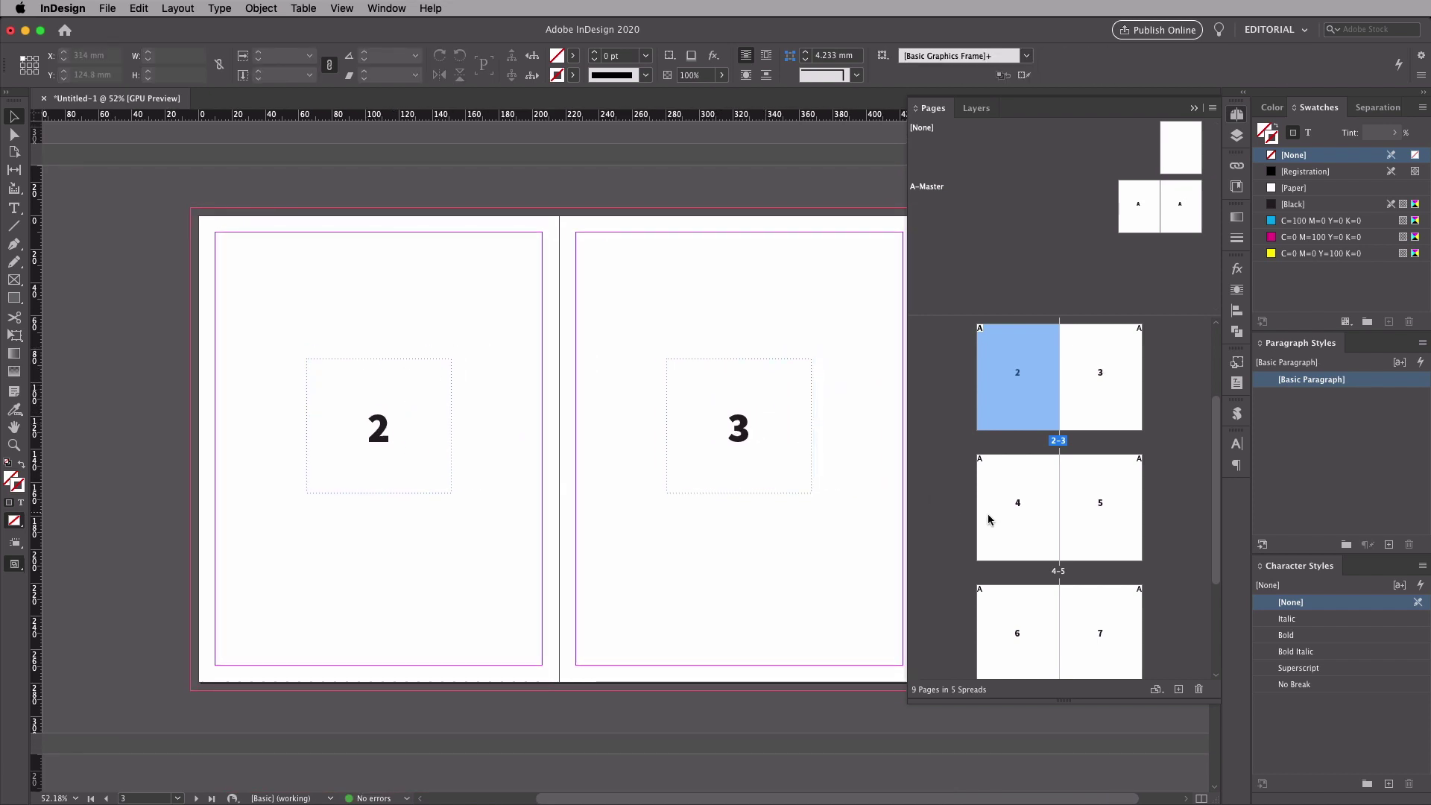
scroll(989, 520, "down", 3)
Step: Jump to pages 8–9 and scroll back through every spread to page 1
double_click(997, 605)
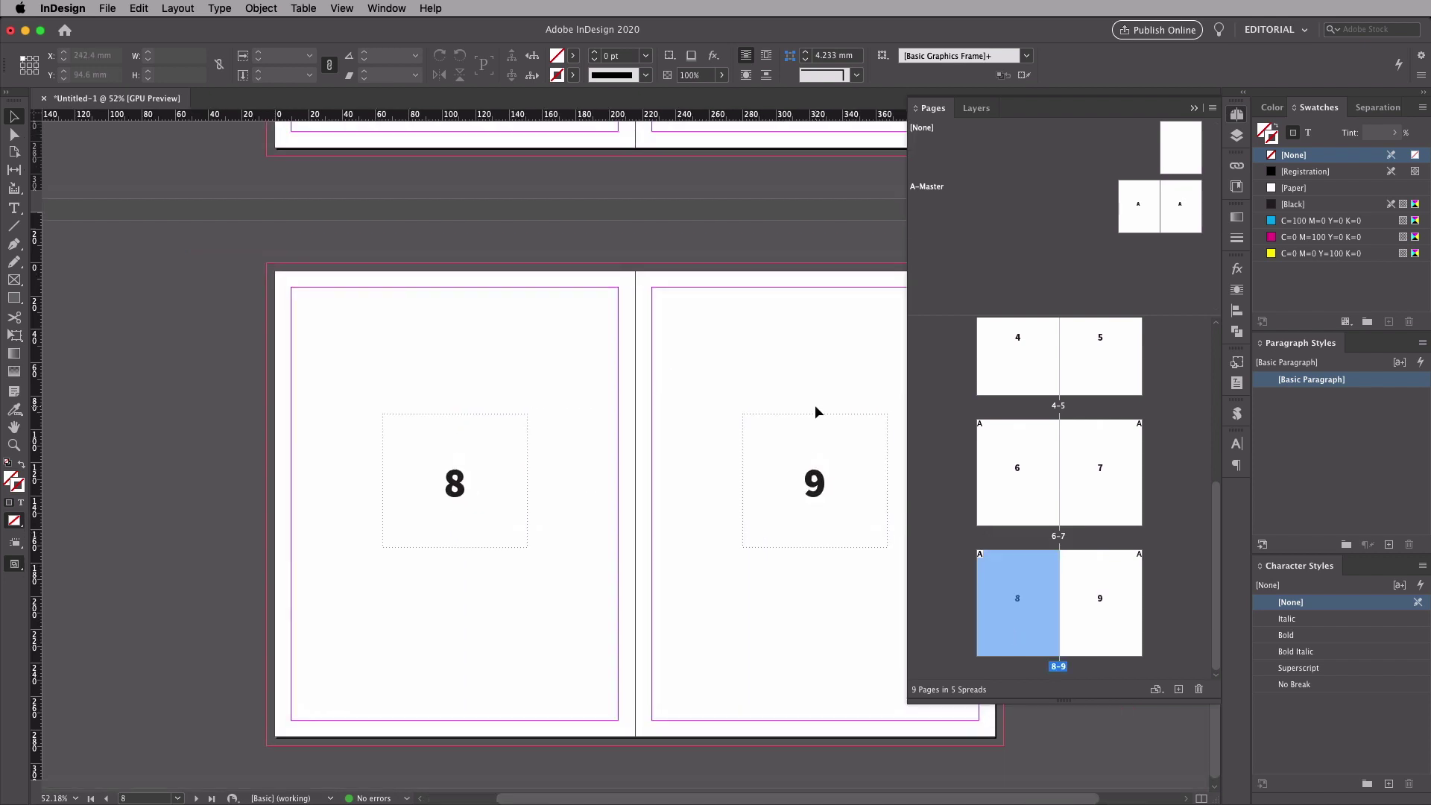
scroll(816, 412, "up", 6)
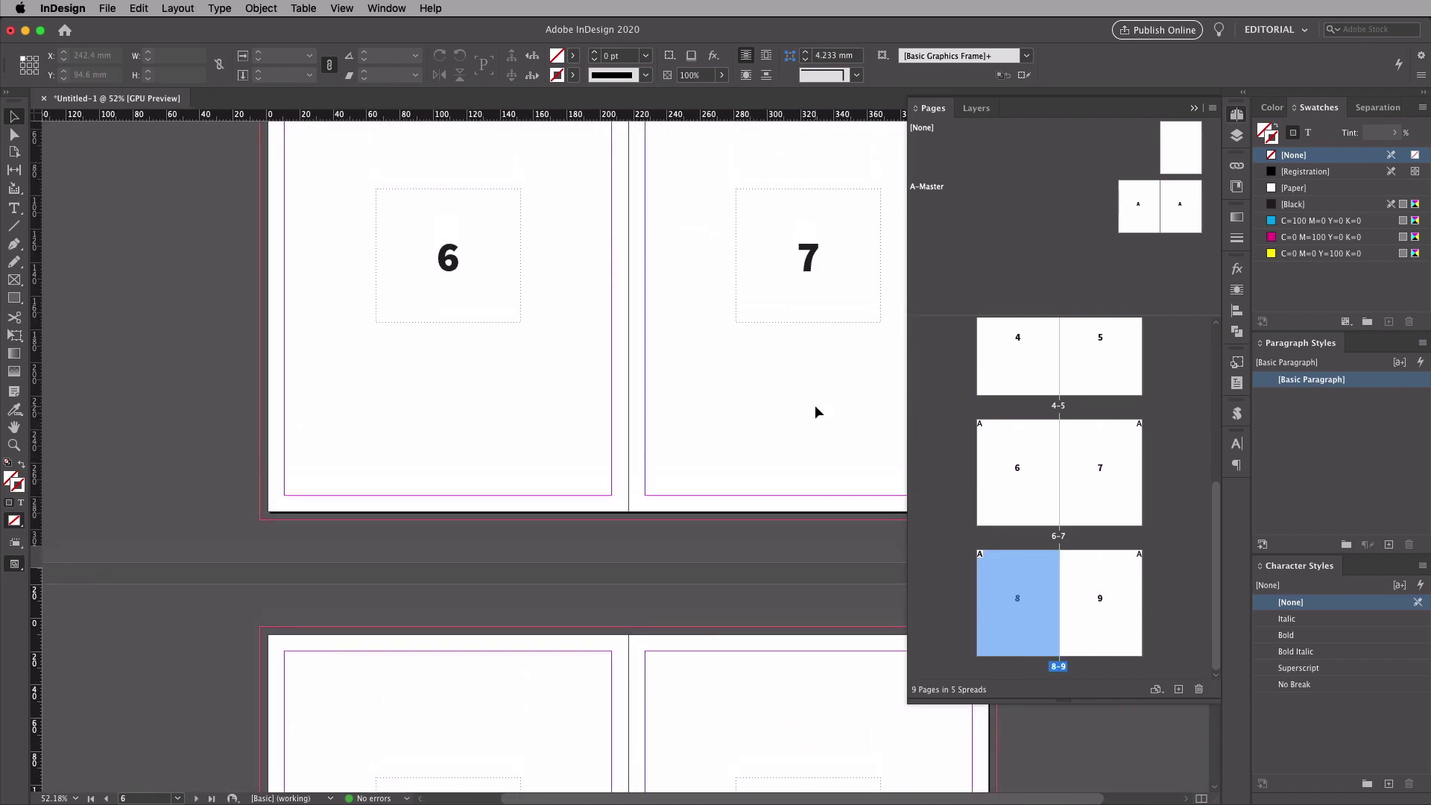
scroll(816, 408, "up", 5)
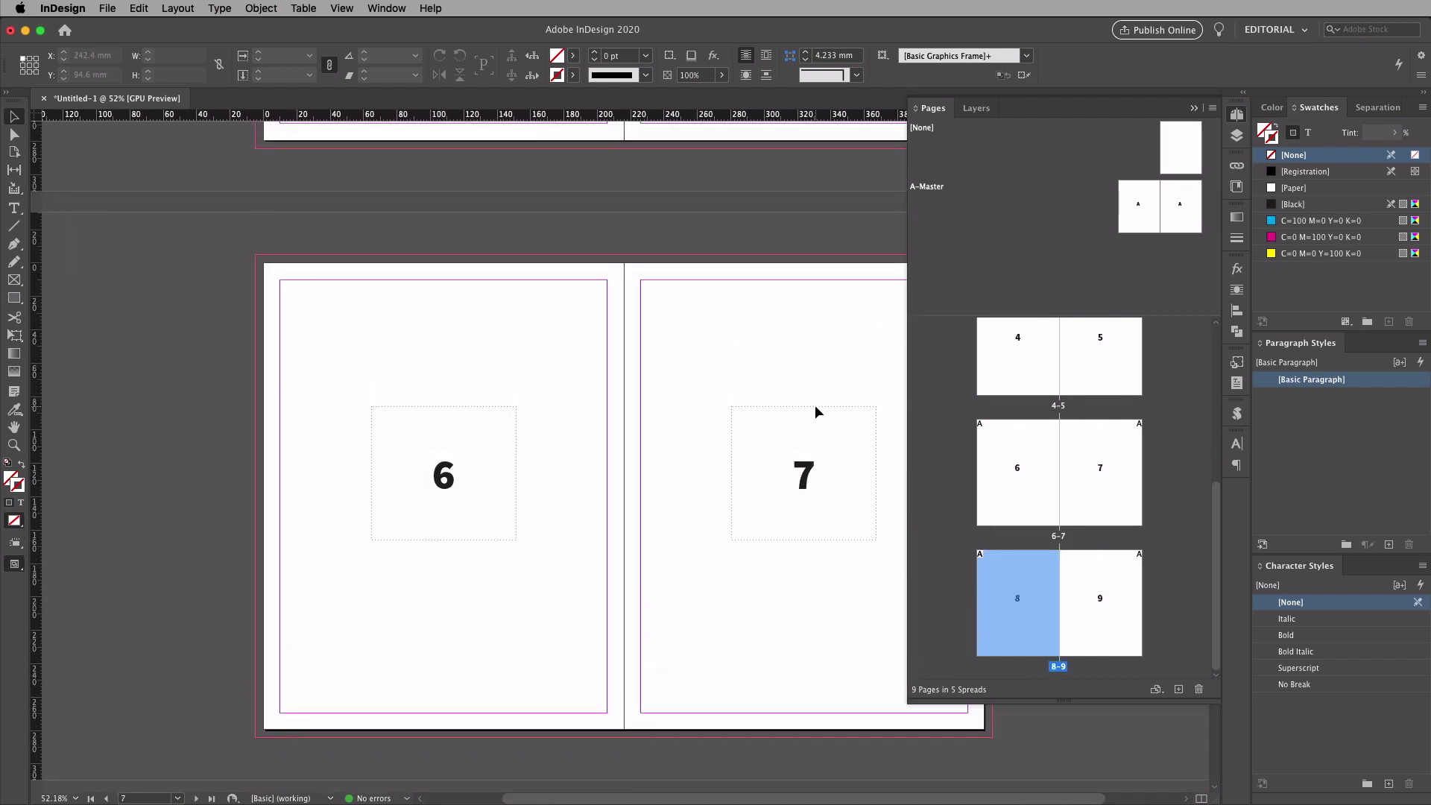
scroll(816, 411, "up", 5)
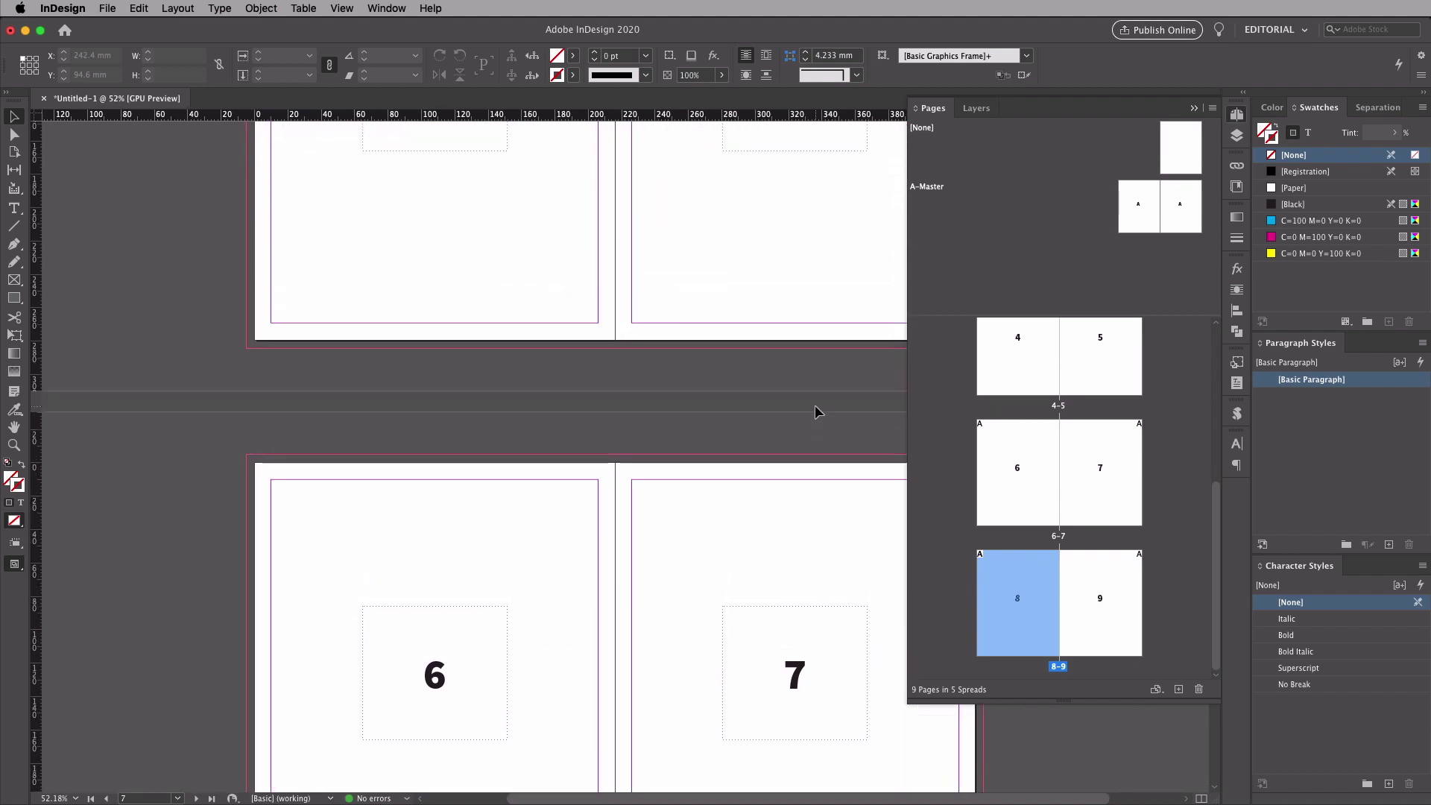
scroll(815, 407, "up", 12)
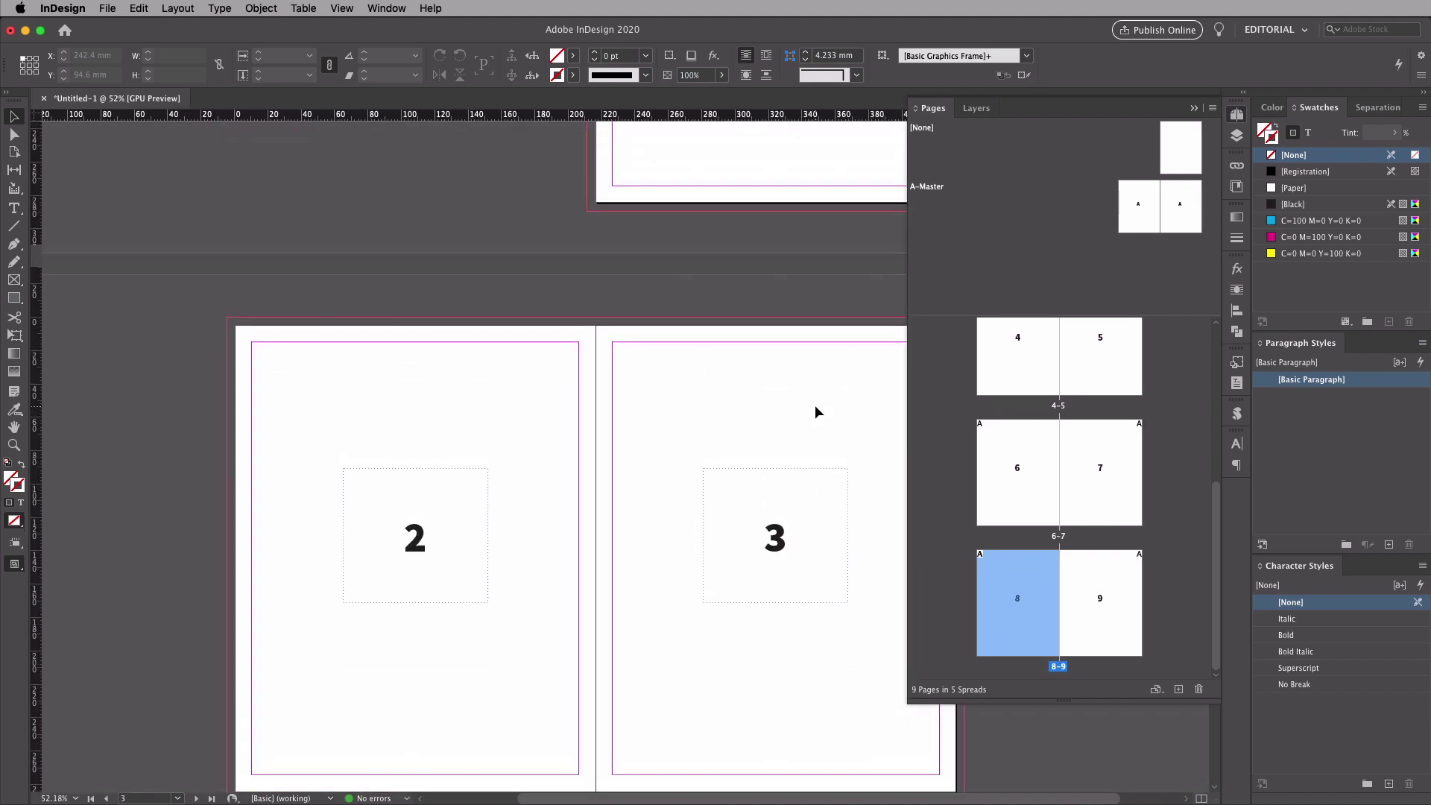
scroll(816, 408, "up", 8)
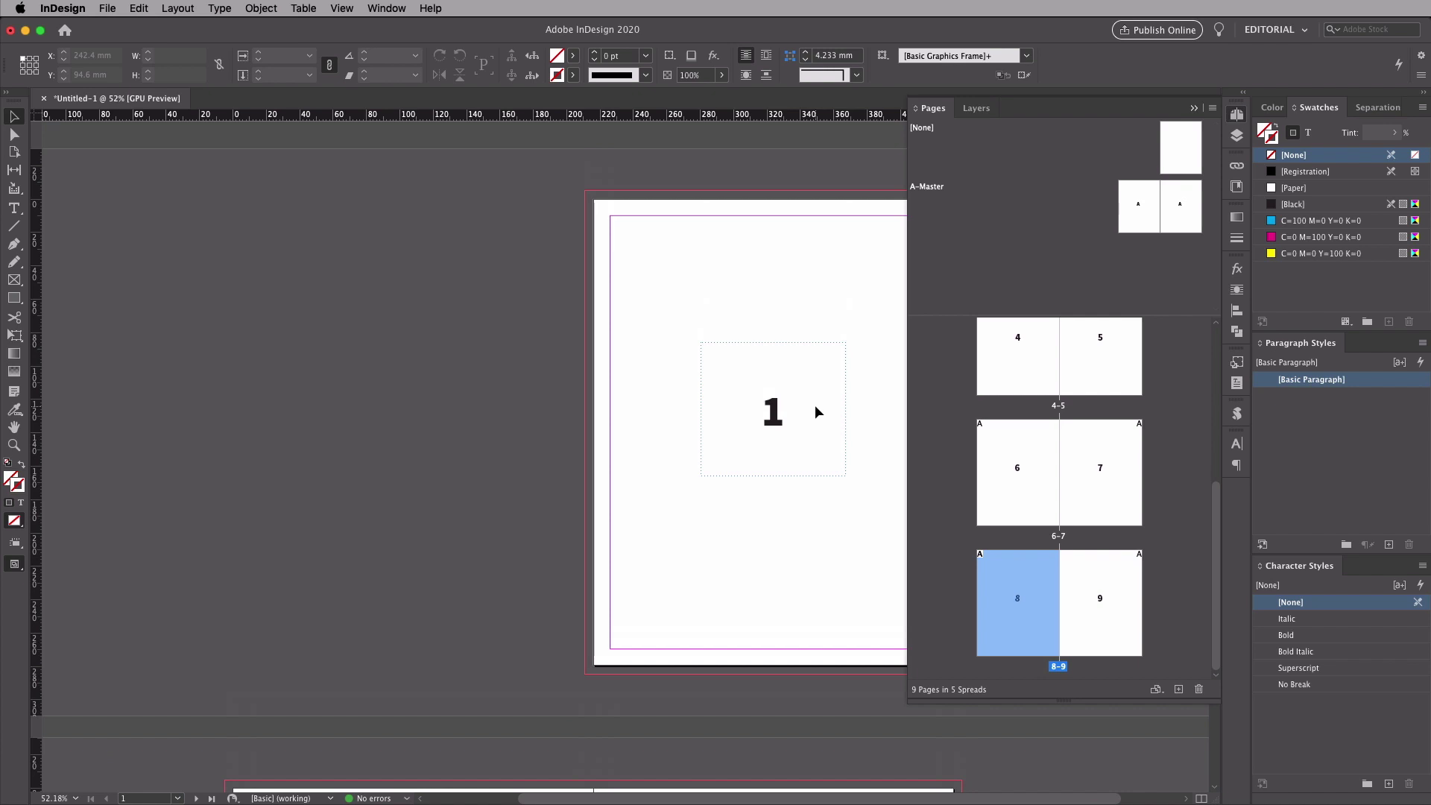
scroll(1044, 440, "up", 1)
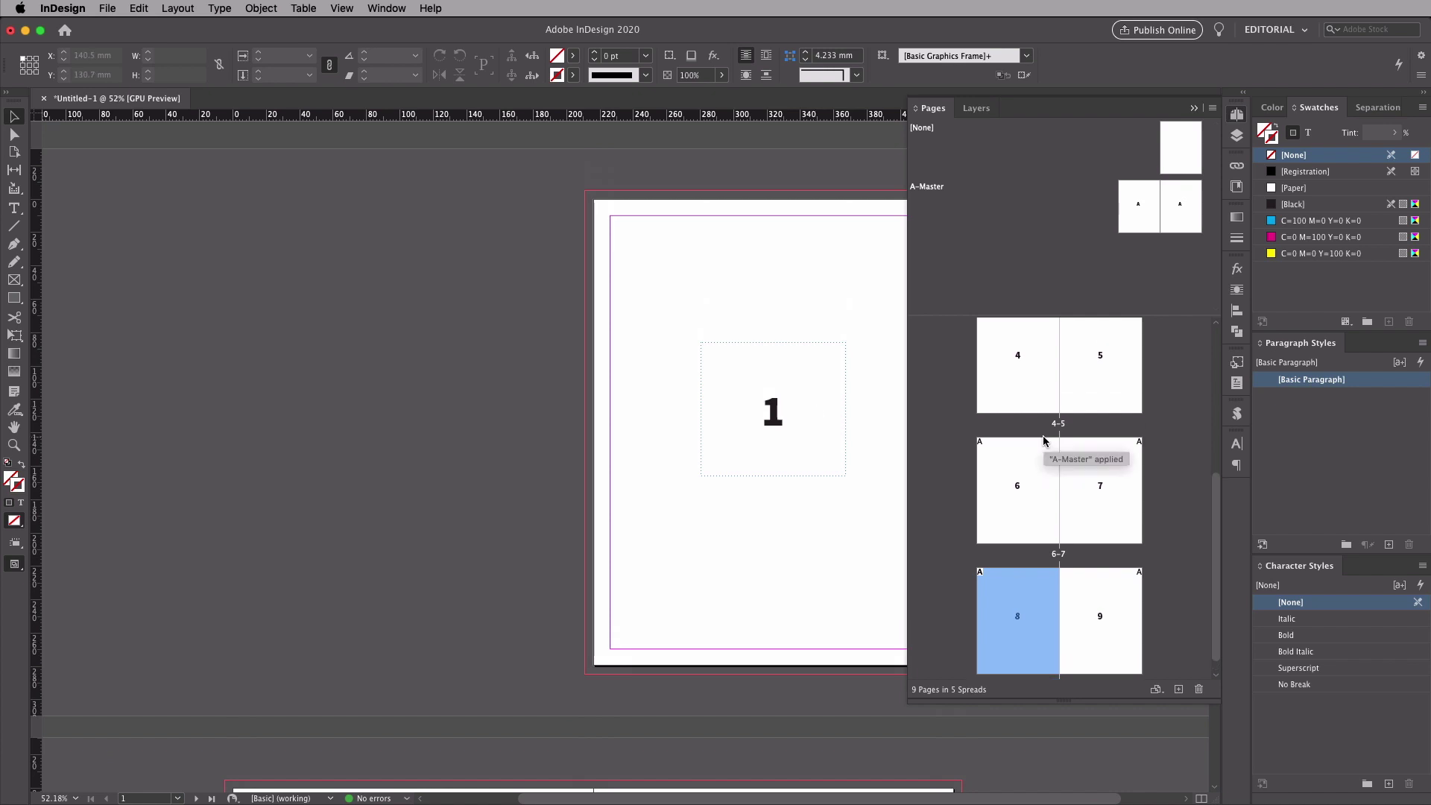
Step: Move master A's number frame to the bottom-left corner and shrink it to about 30 × 23 mm
double_click(1138, 205)
left_click(618, 433)
left_click_drag(617, 434, 481, 626)
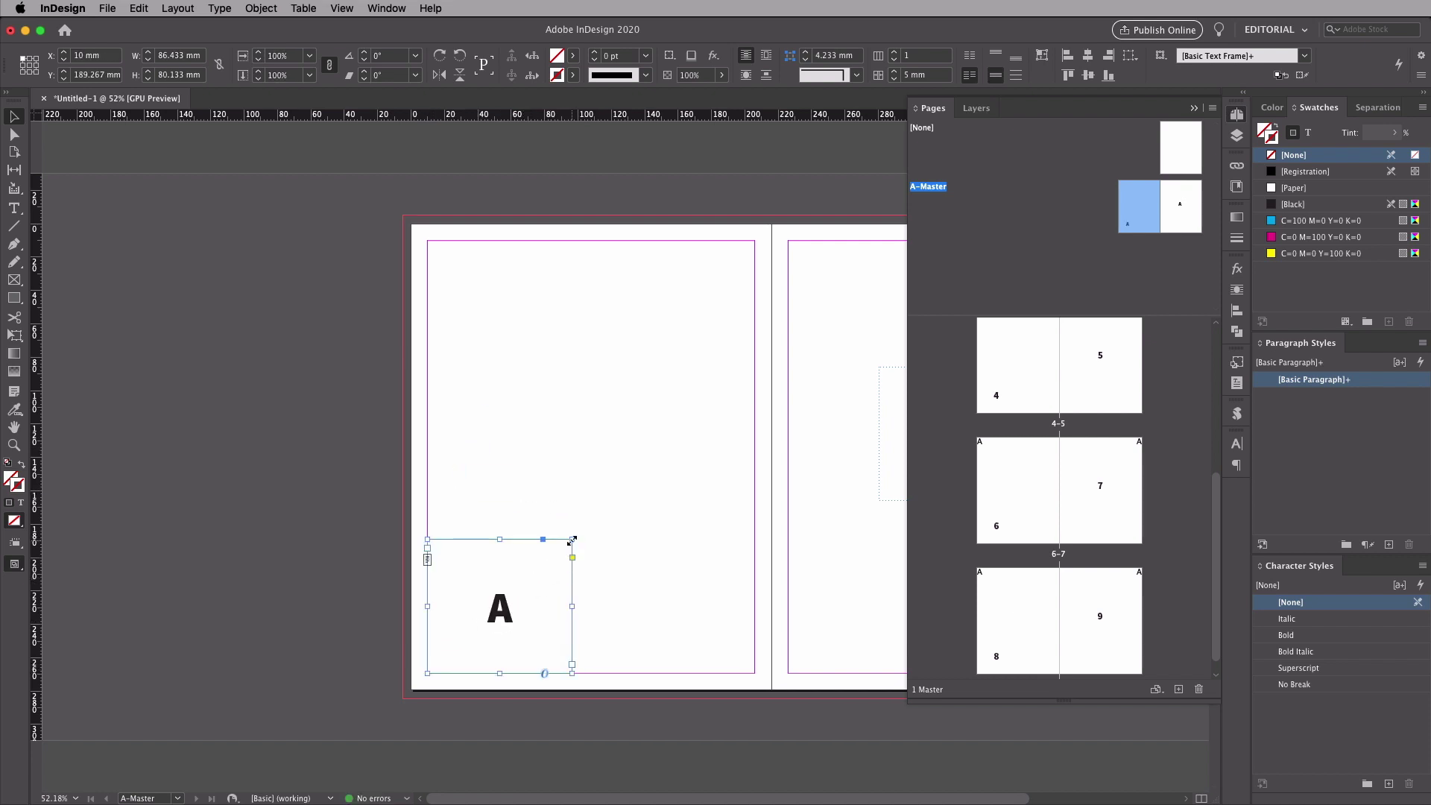
left_click_drag(571, 539, 478, 635)
Step: Make the number 10 pt, left-aligned and bottom-justified in its frame
left_click(1238, 445)
left_click(1119, 504)
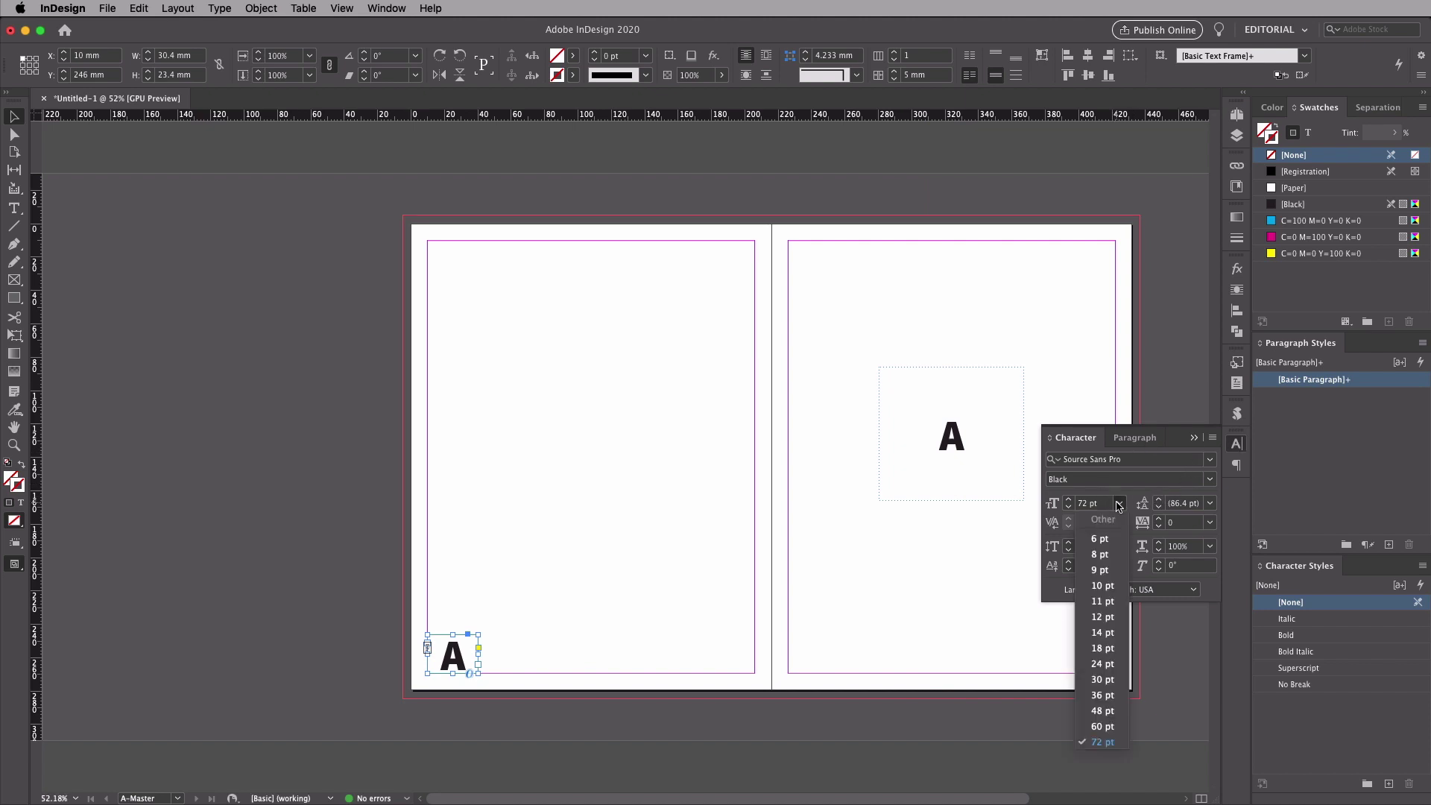
left_click(1097, 586)
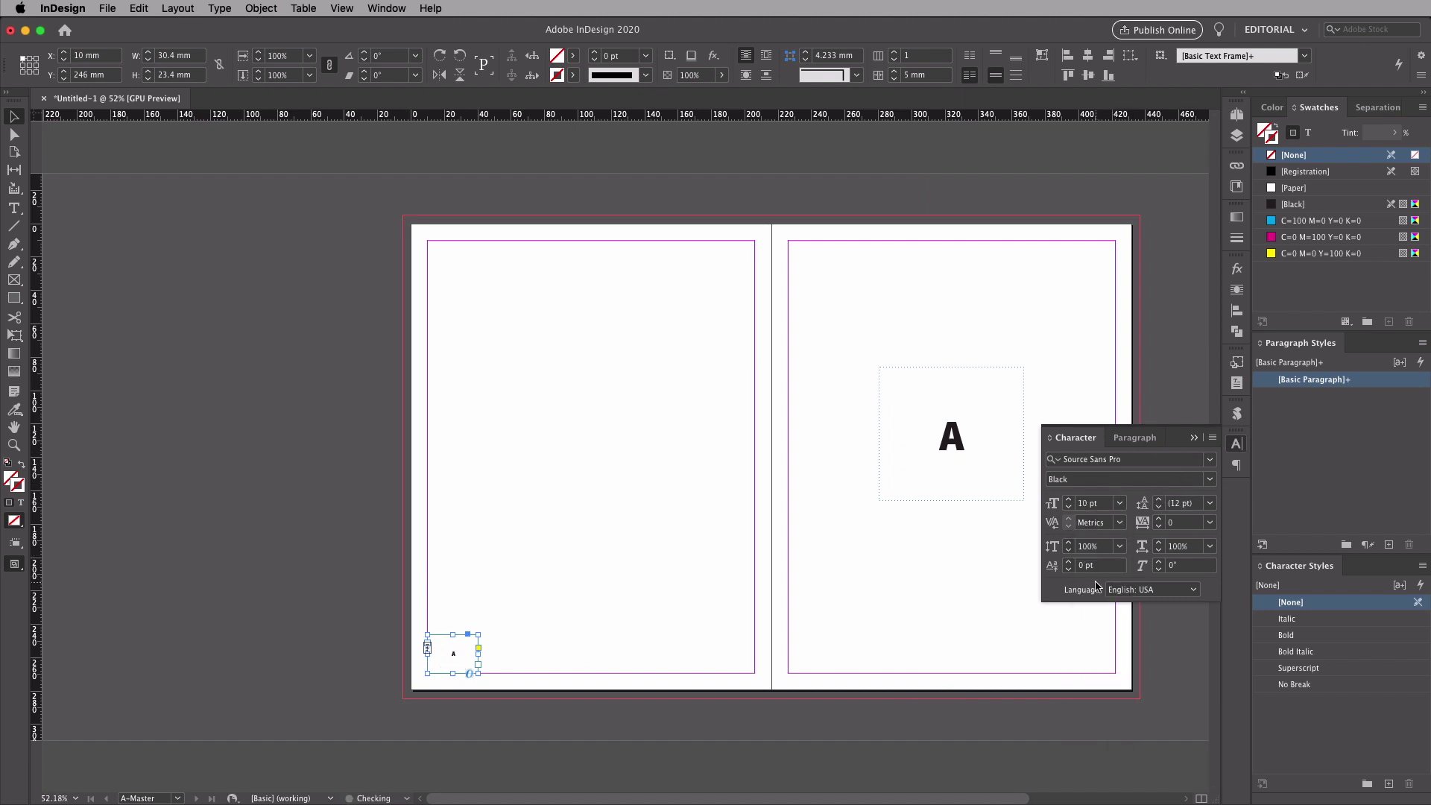
left_click(1133, 437)
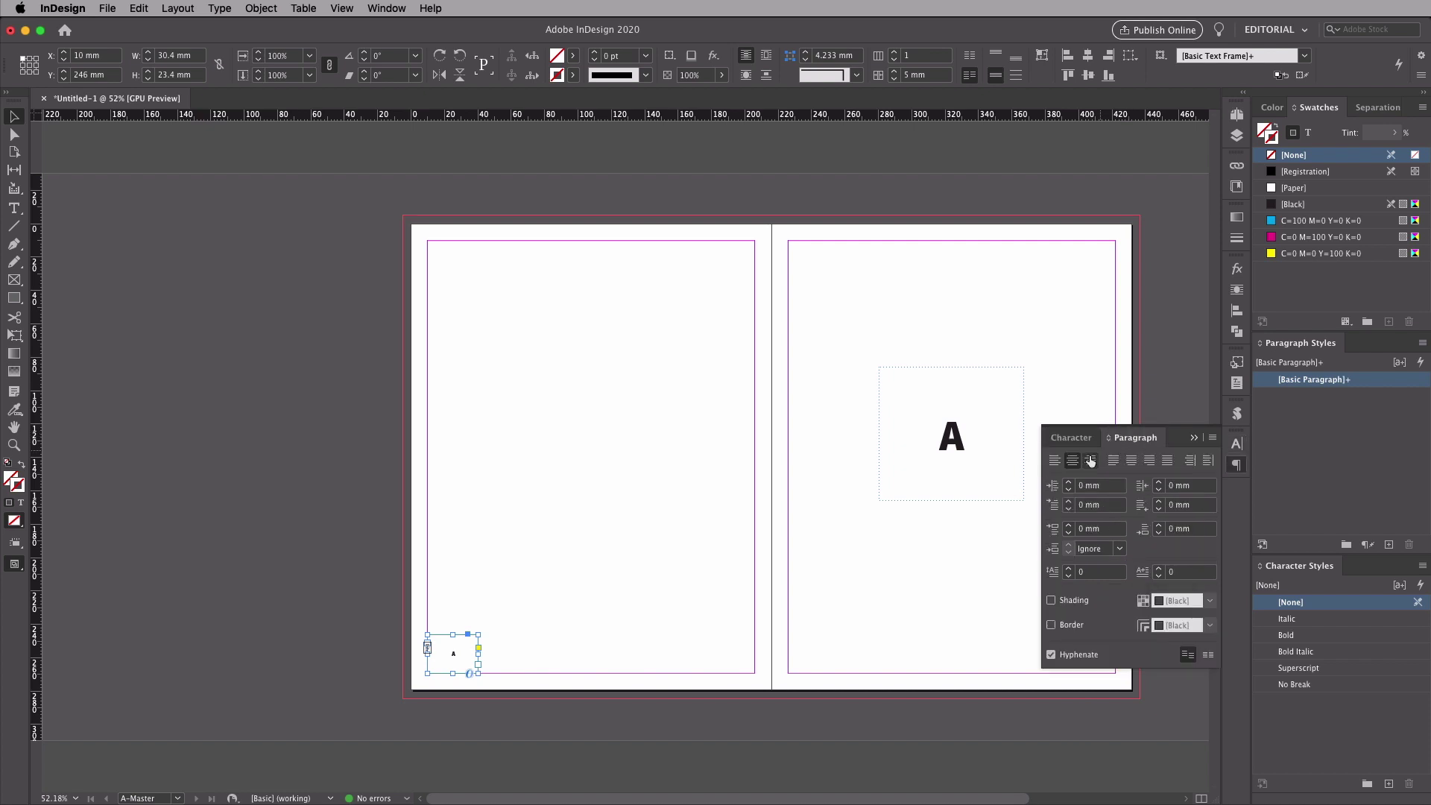
left_click(1054, 460)
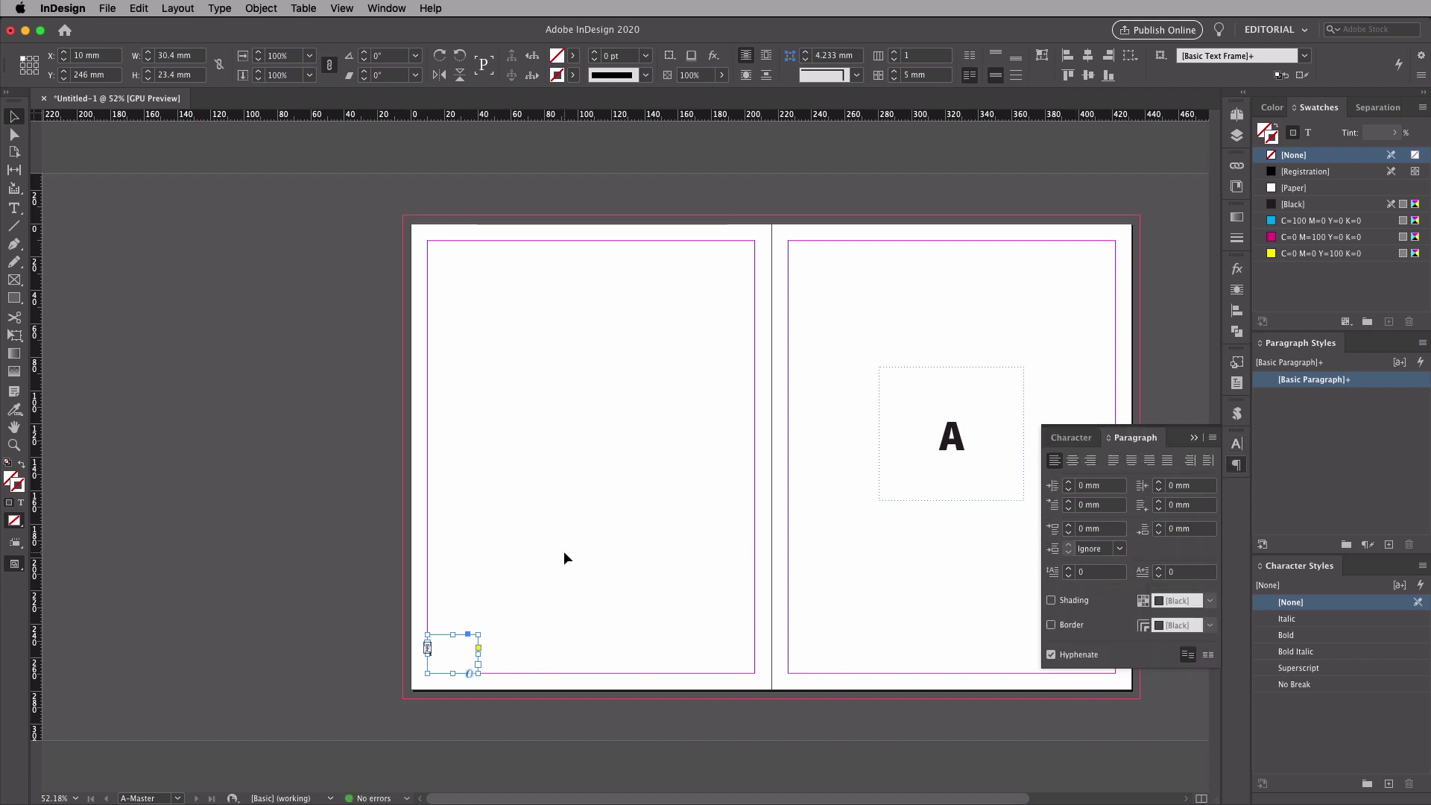
key("super+b")
left_click(745, 511)
left_click(775, 556)
key("Return")
left_click(1027, 490)
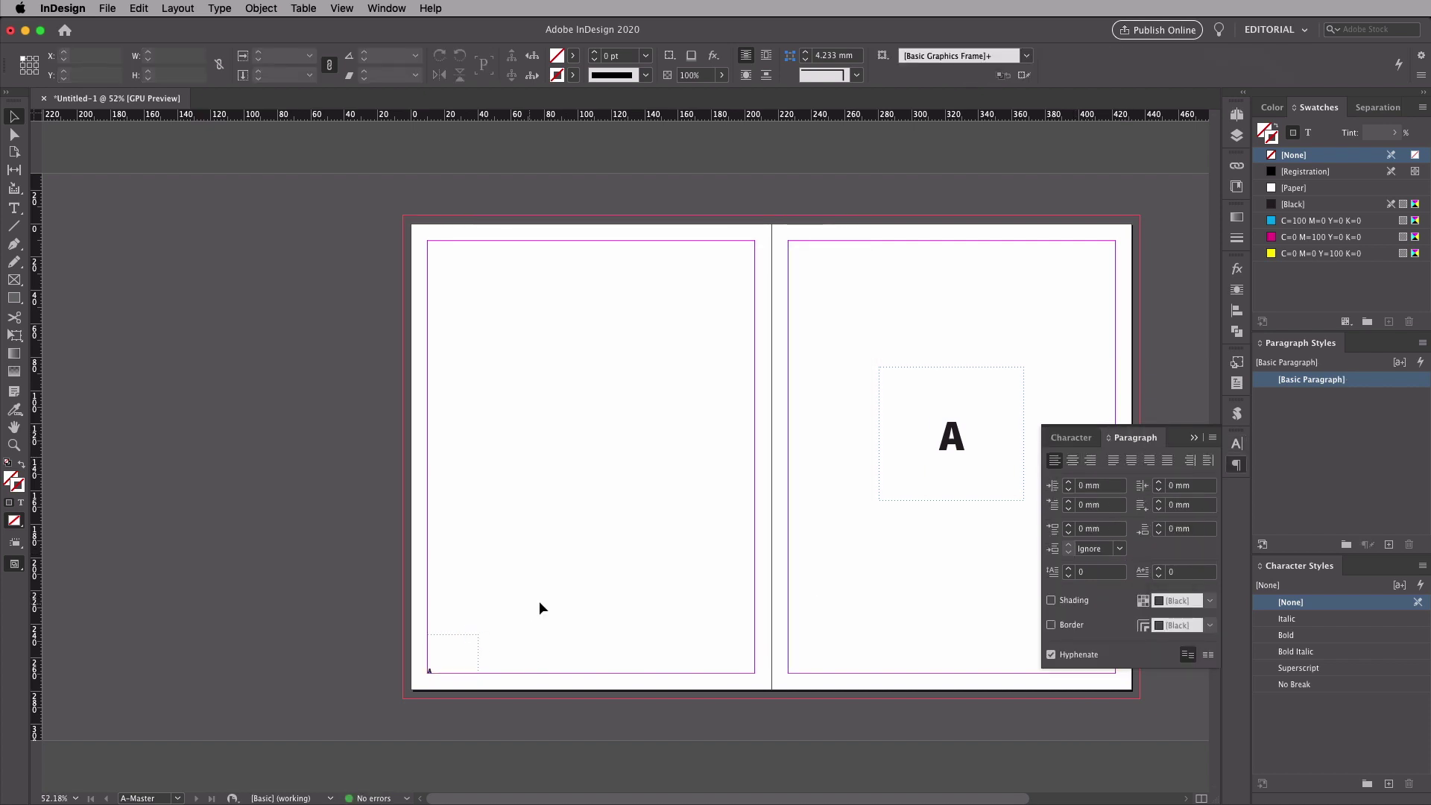
Step: Delete the large frame, copy the small one to the right page's bottom corner and right-align it
left_click(926, 437)
key("Delete")
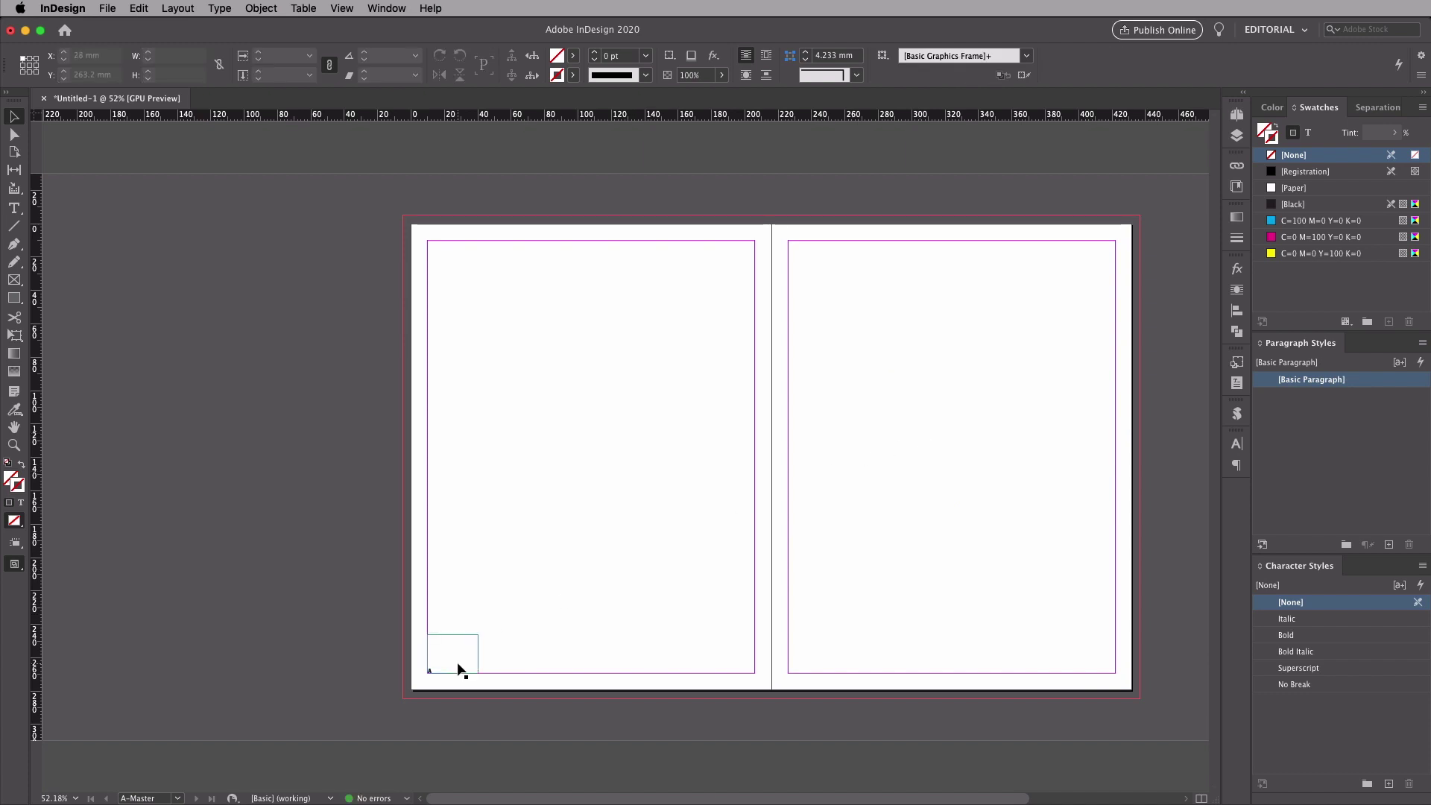
left_click_drag(460, 668, 1103, 693)
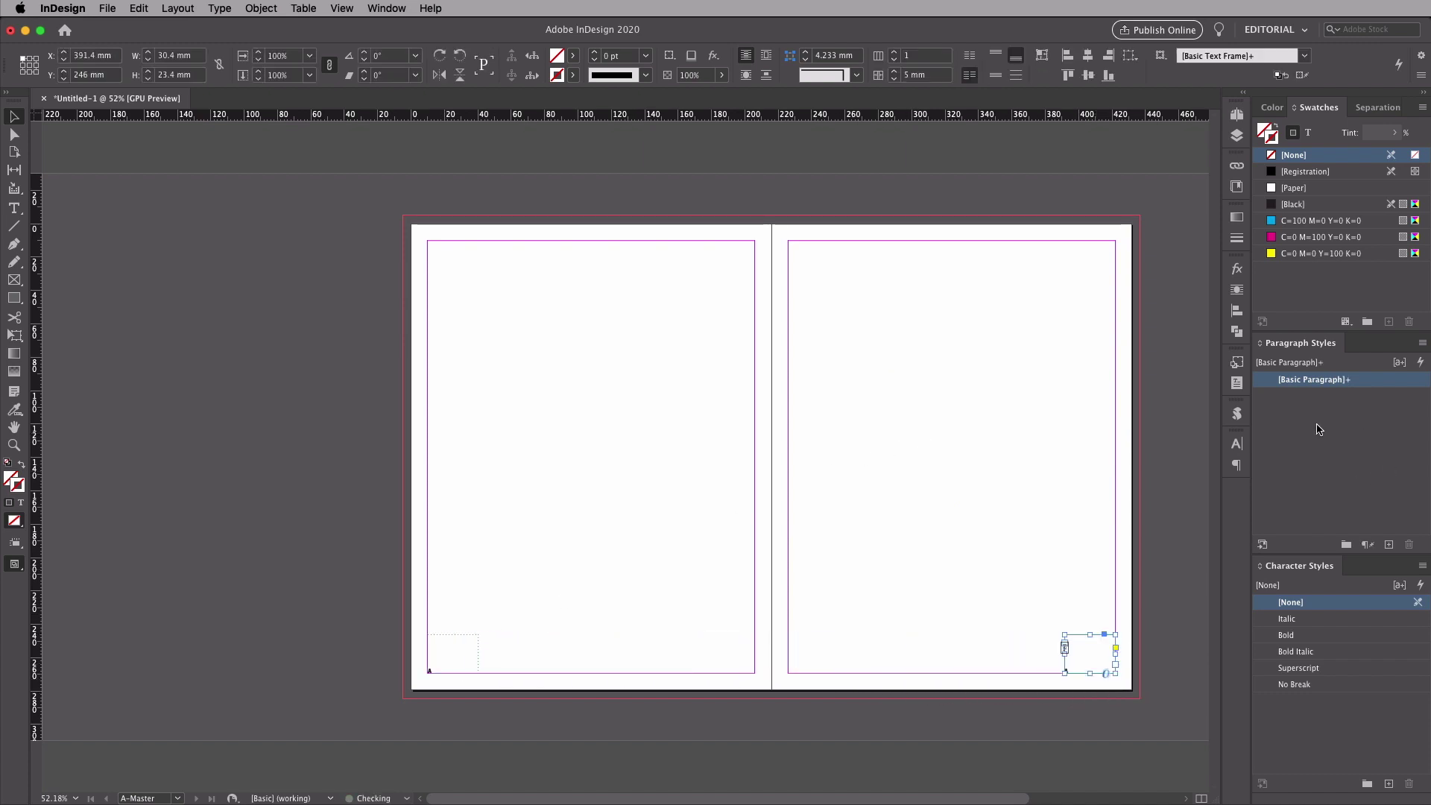
left_click(1236, 466)
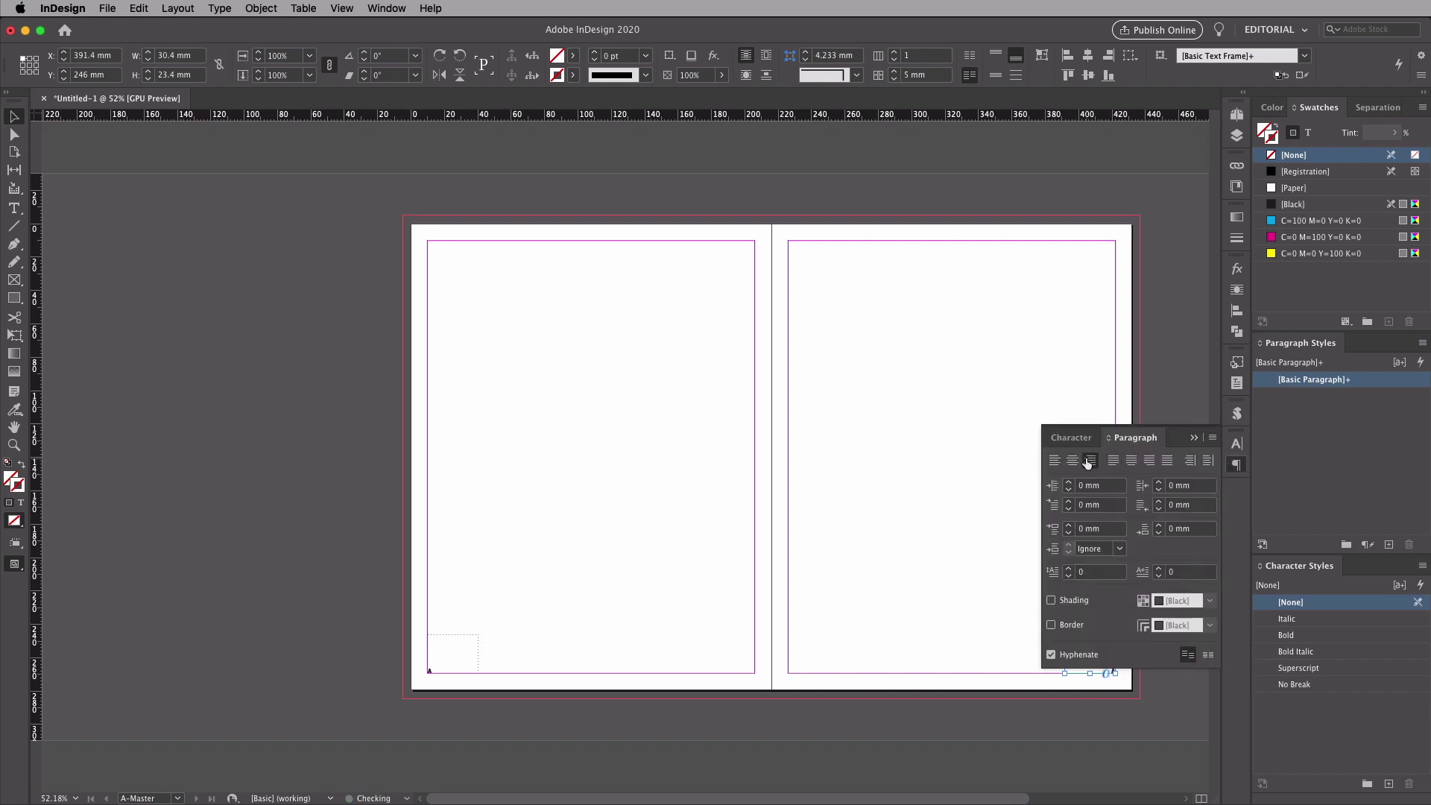
left_click(1237, 114)
double_click(1100, 377)
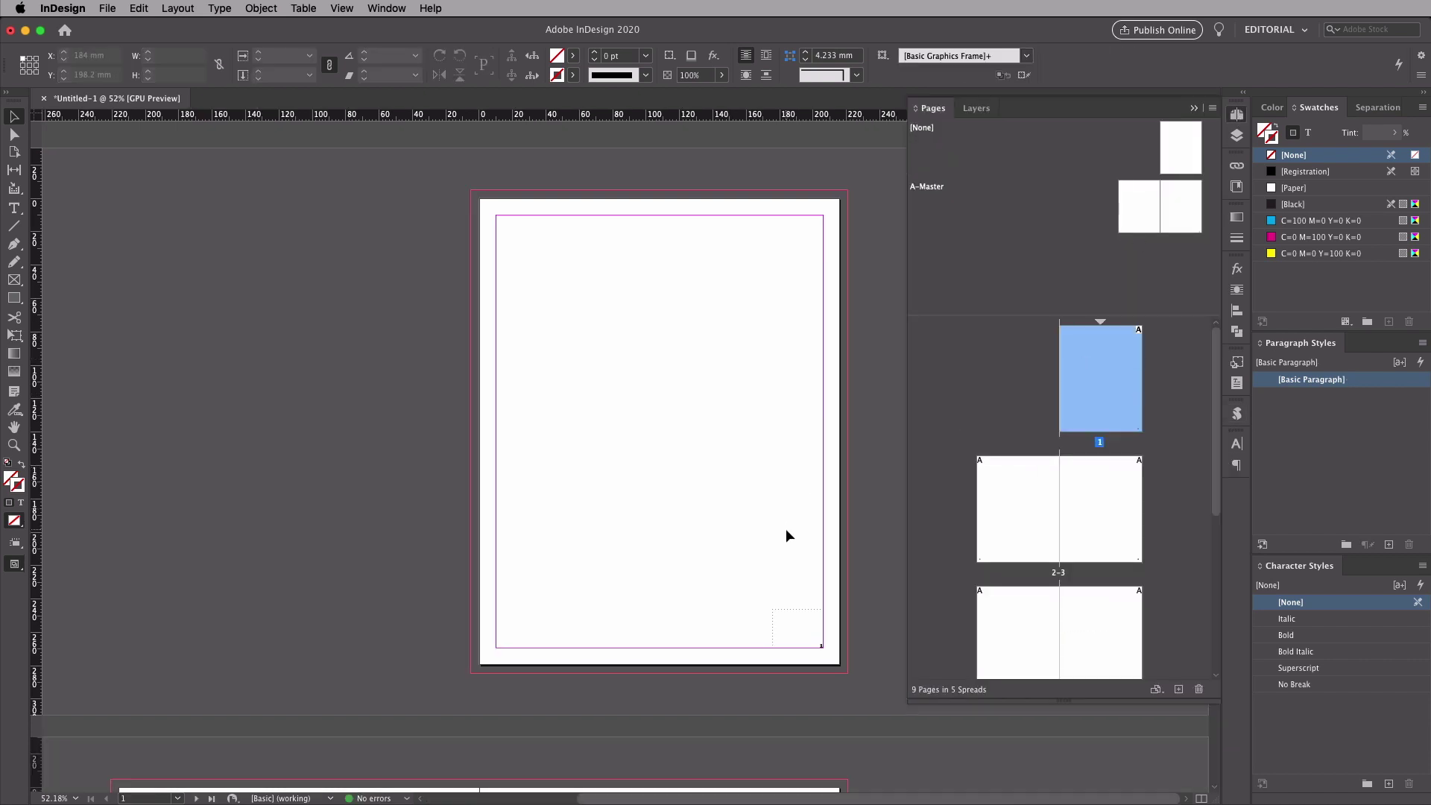
Step: Scroll through the spreads to check the page-number corners
scroll(803, 616, "up", 5)
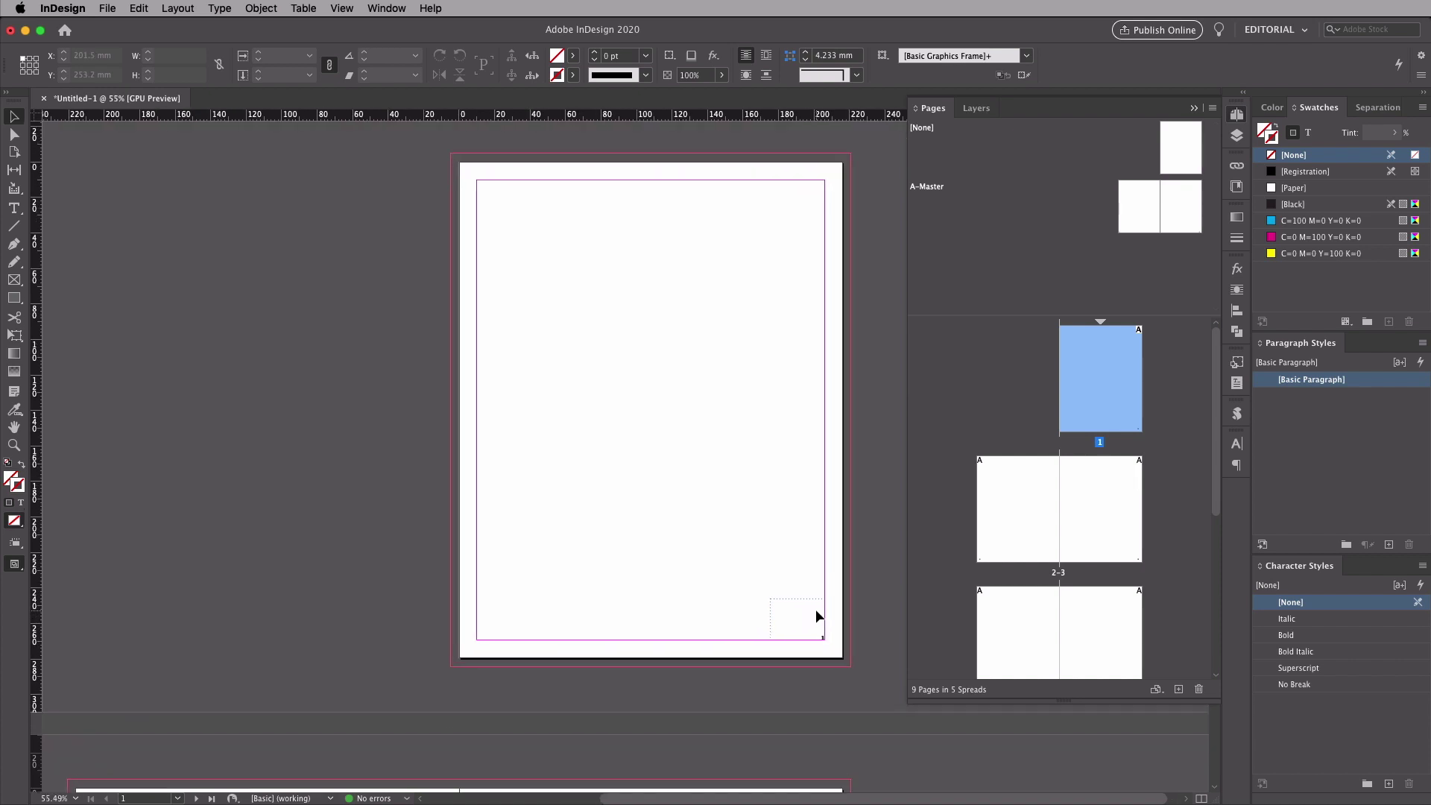
scroll(816, 615, "down", 4)
scroll(815, 616, "down", 5)
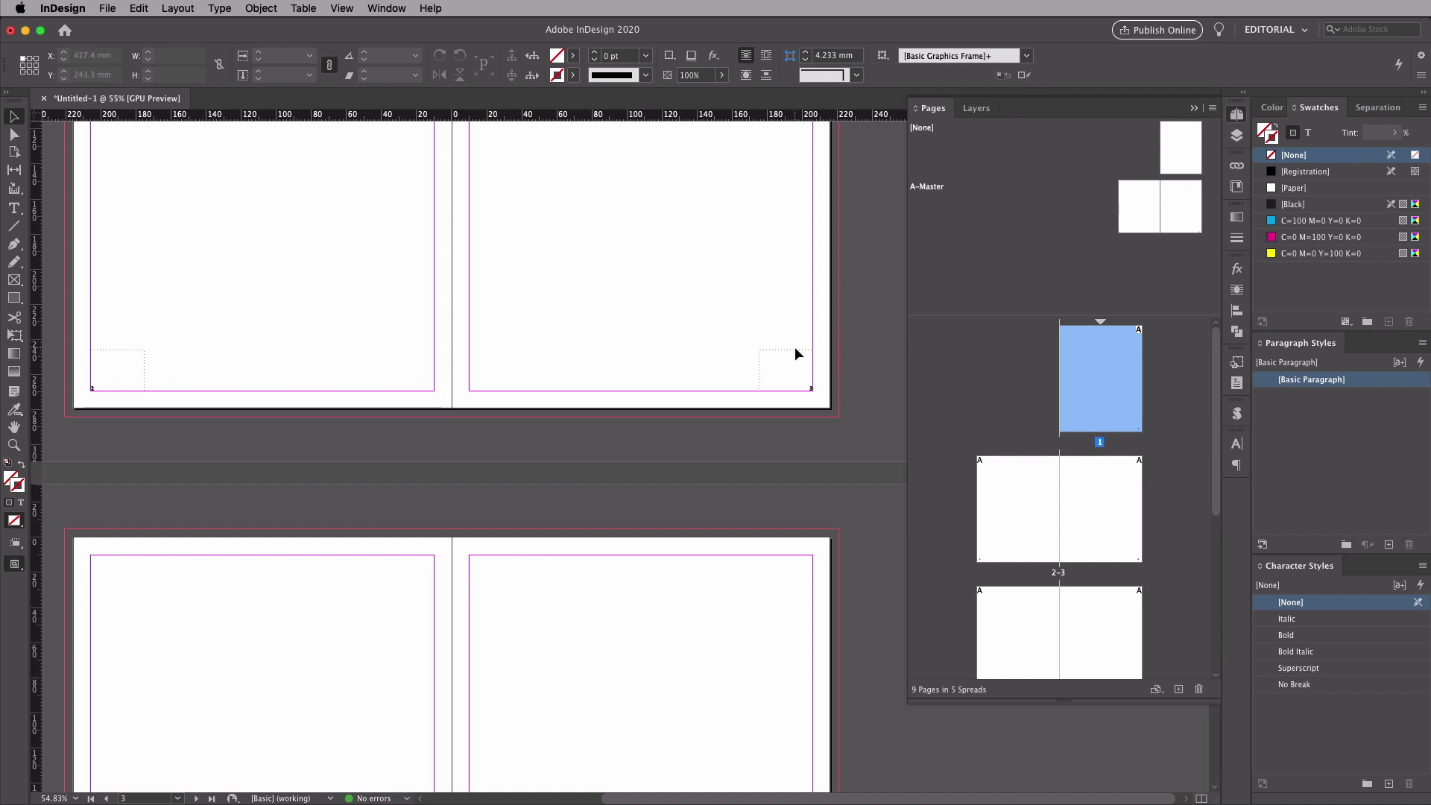
scroll(780, 440, "down", 3)
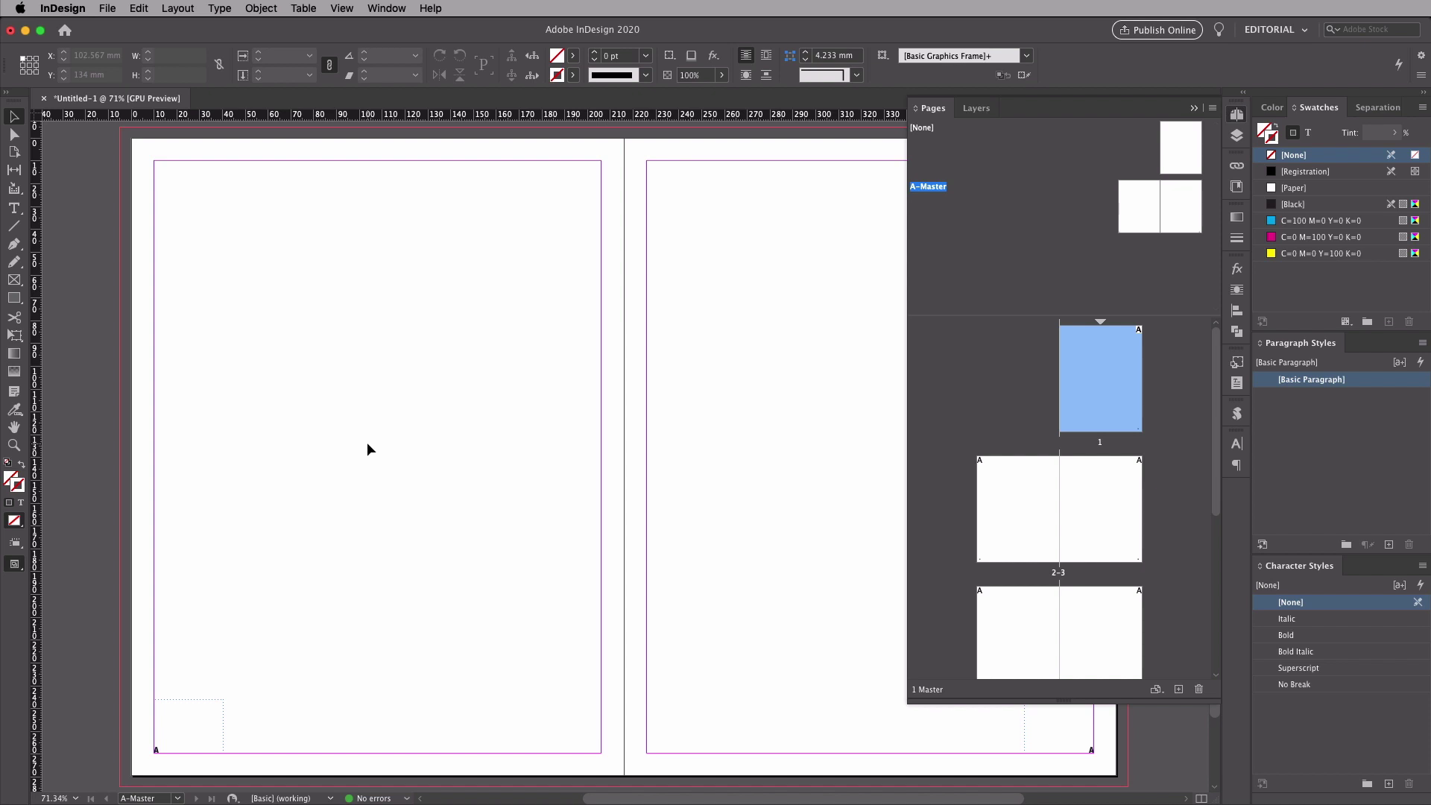
Step: Colour the text of both footer page-number frames magenta
key("super+a")
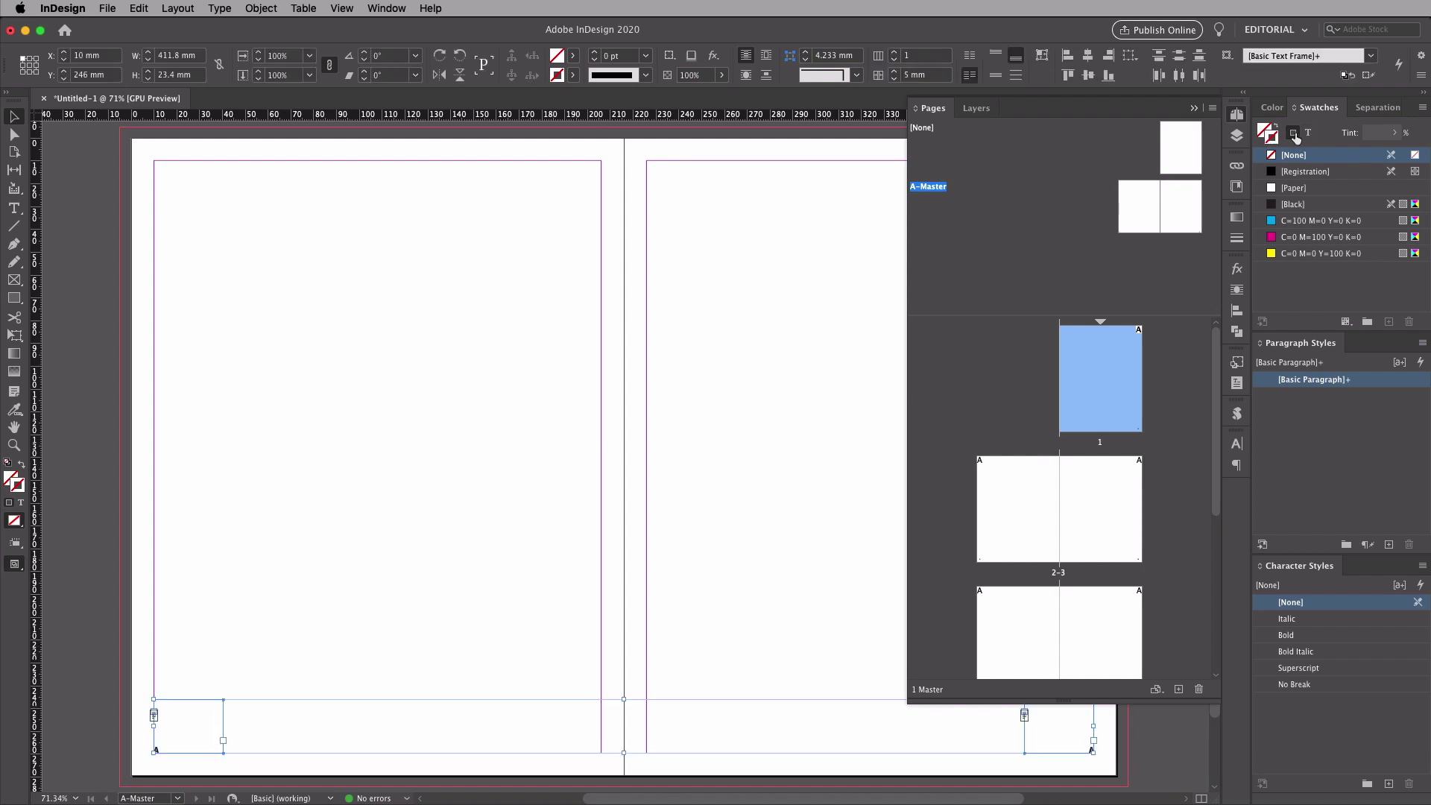
left_click(1305, 133)
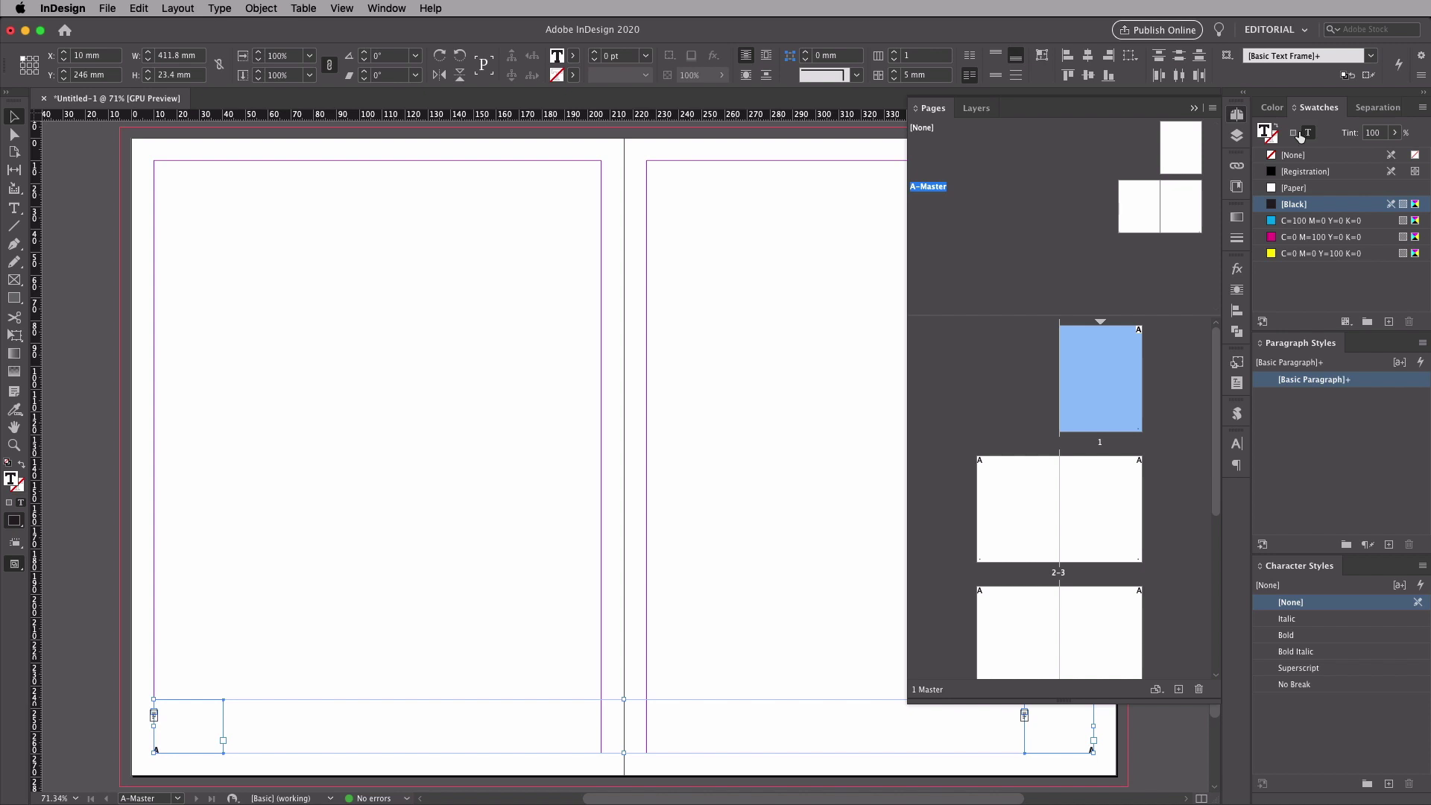
left_click(1284, 237)
left_click(64, 407)
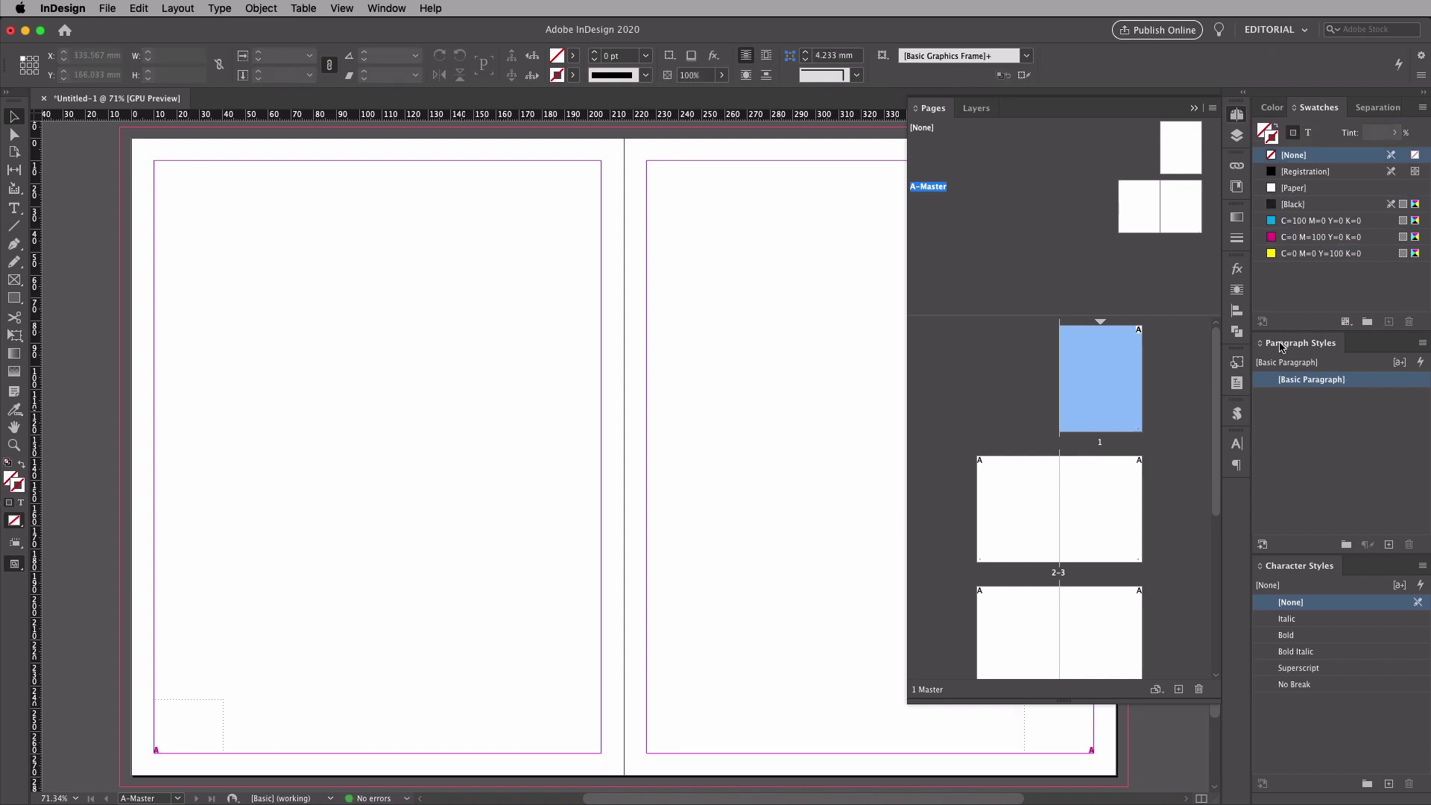
Step: Rename the magenta swatch to 'Page Number'
double_click(1339, 237)
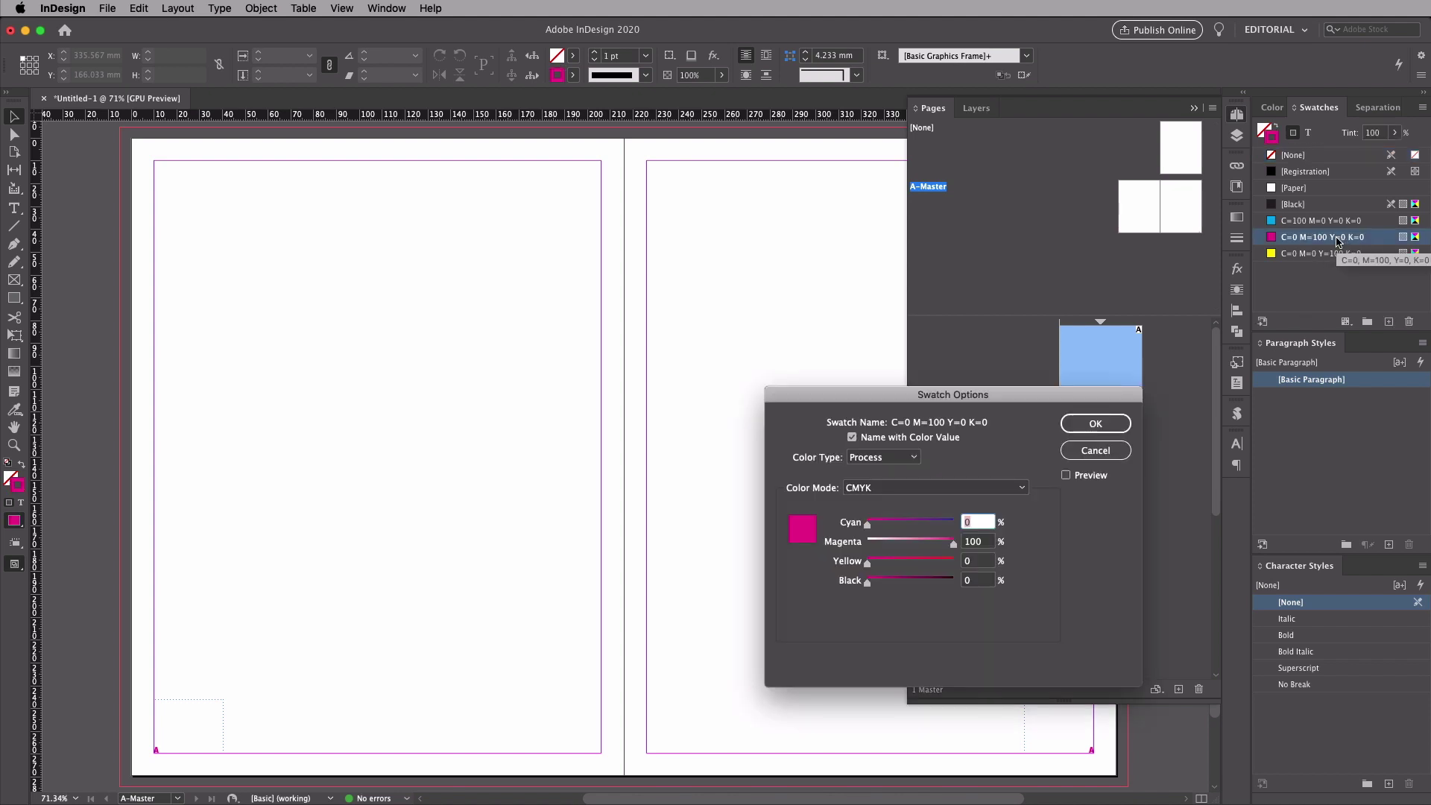
left_click(852, 437)
type("Page Number")
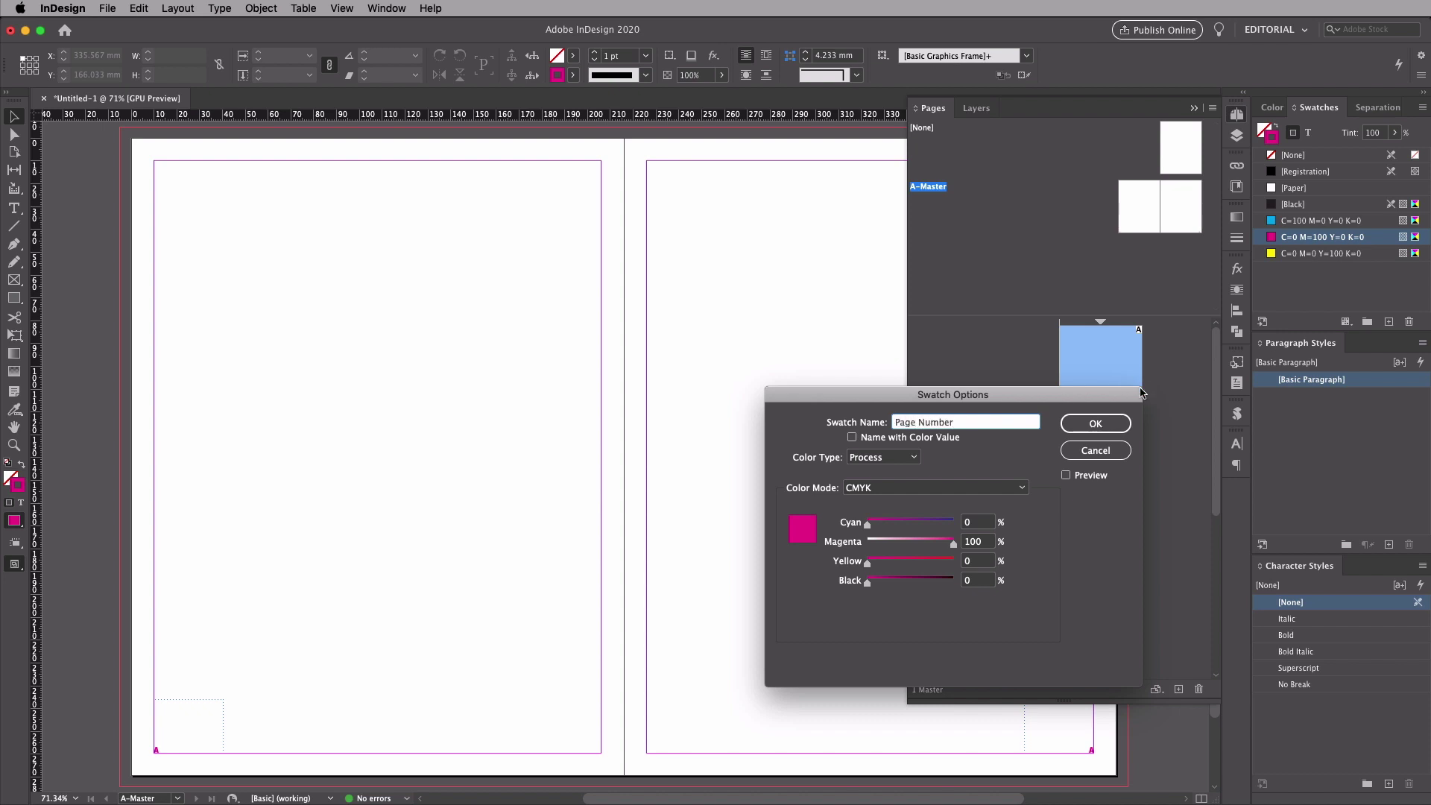
left_click(1114, 423)
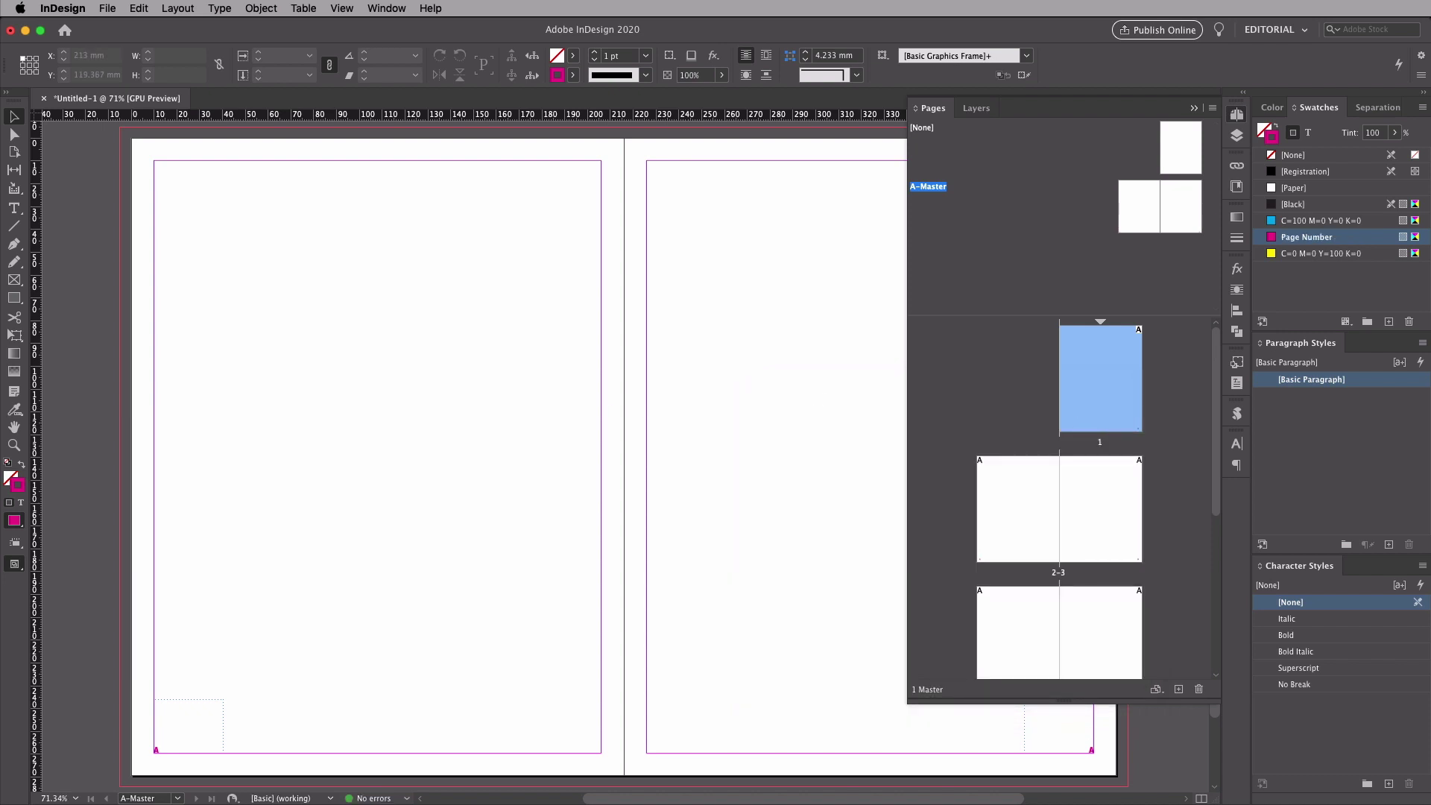
left_click(1237, 115)
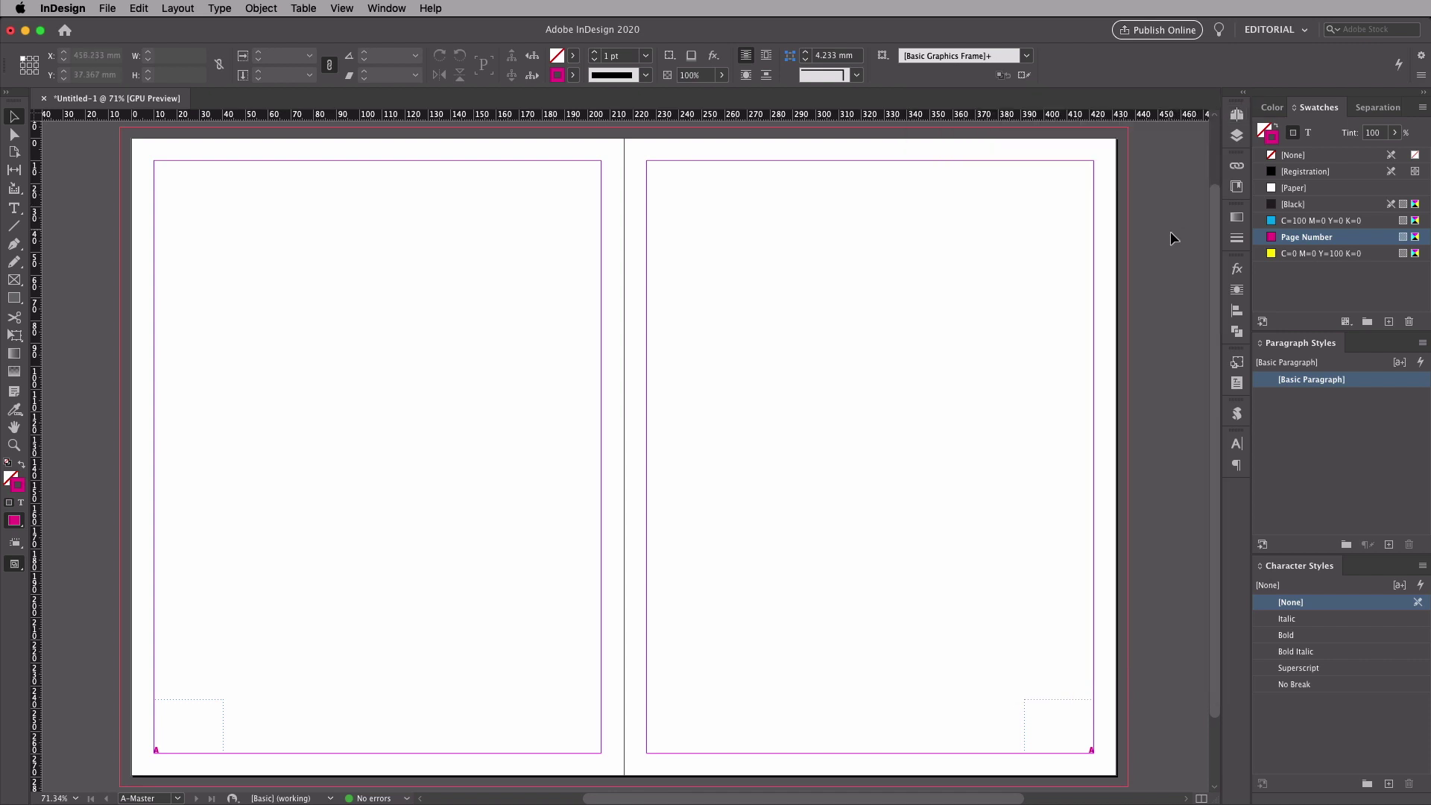
Step: Go to page 1 and scroll to the bottom corner showing the page number
left_click(1237, 115)
double_click(1129, 351)
left_click(1237, 115)
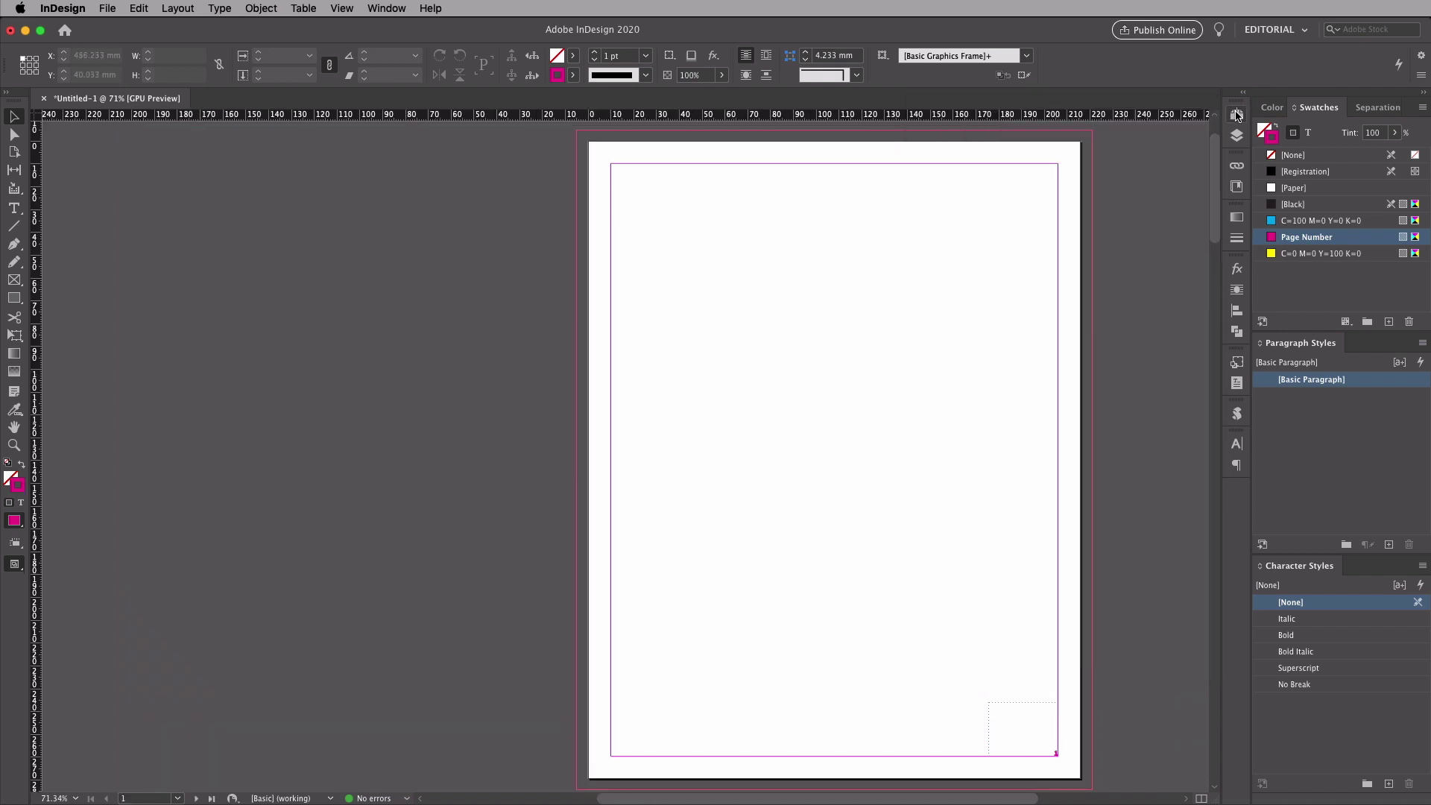
scroll(969, 588, "down", 10)
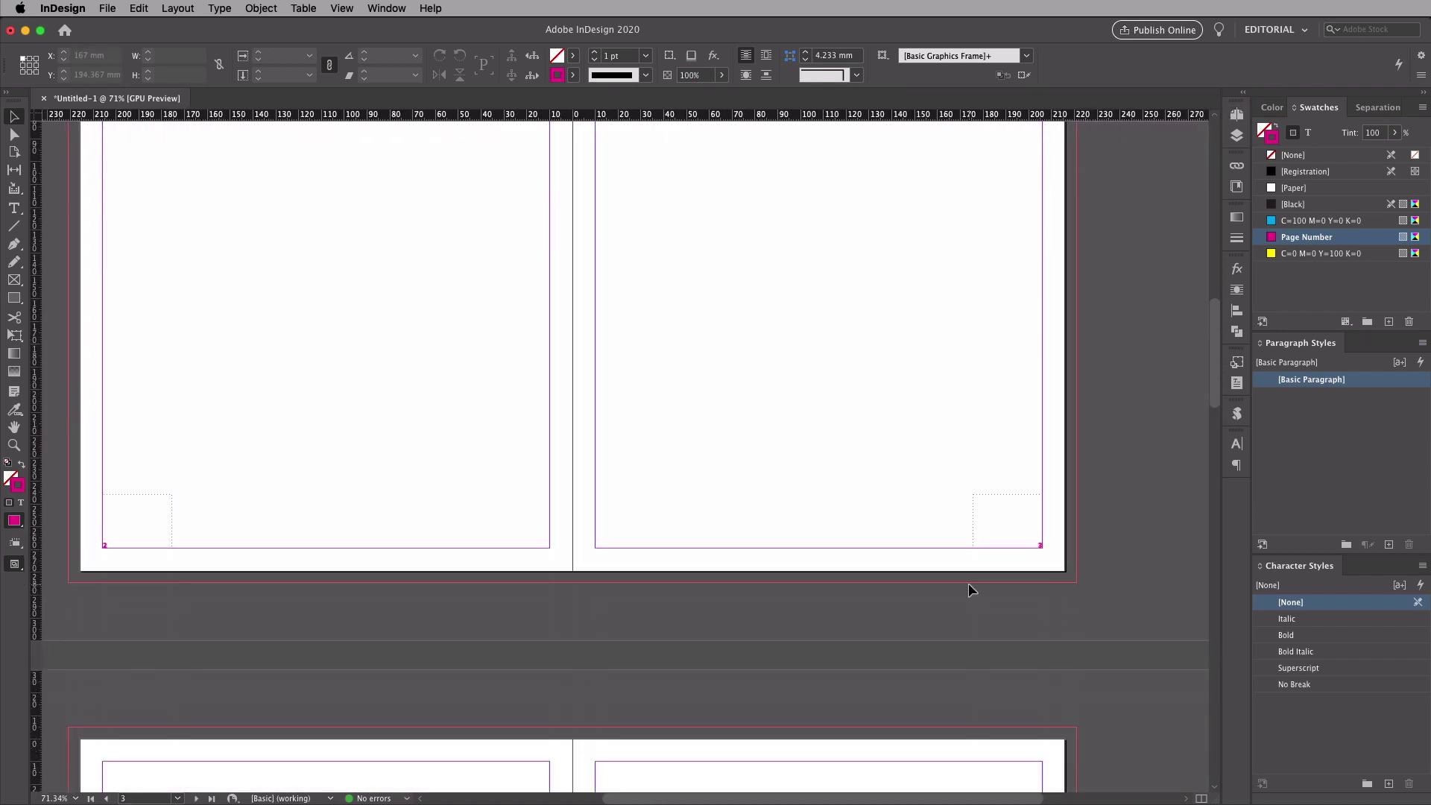
scroll(969, 583, "down", 10)
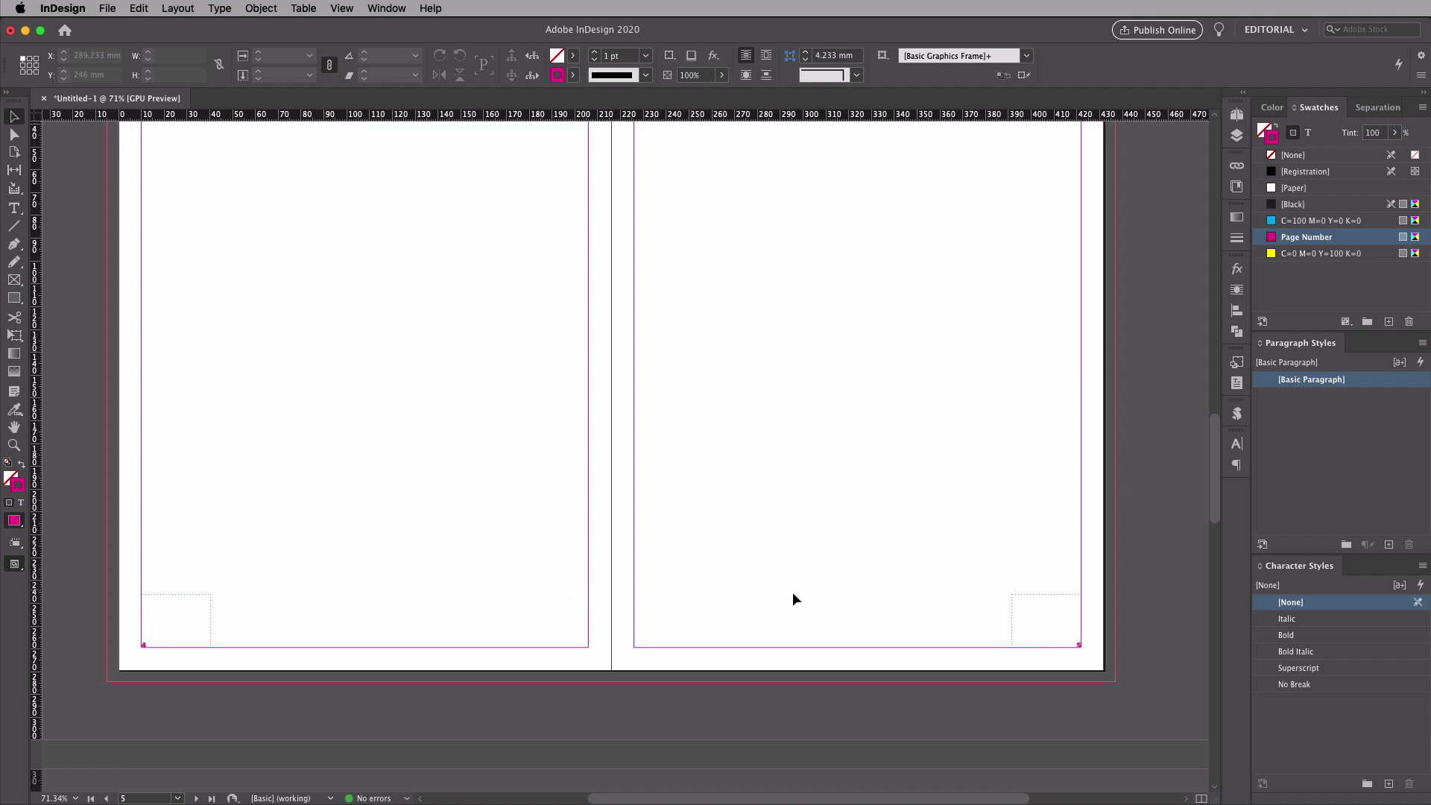
scroll(991, 632, "up", 5)
scroll(991, 632, "down", 3)
scroll(991, 632, "right", 5)
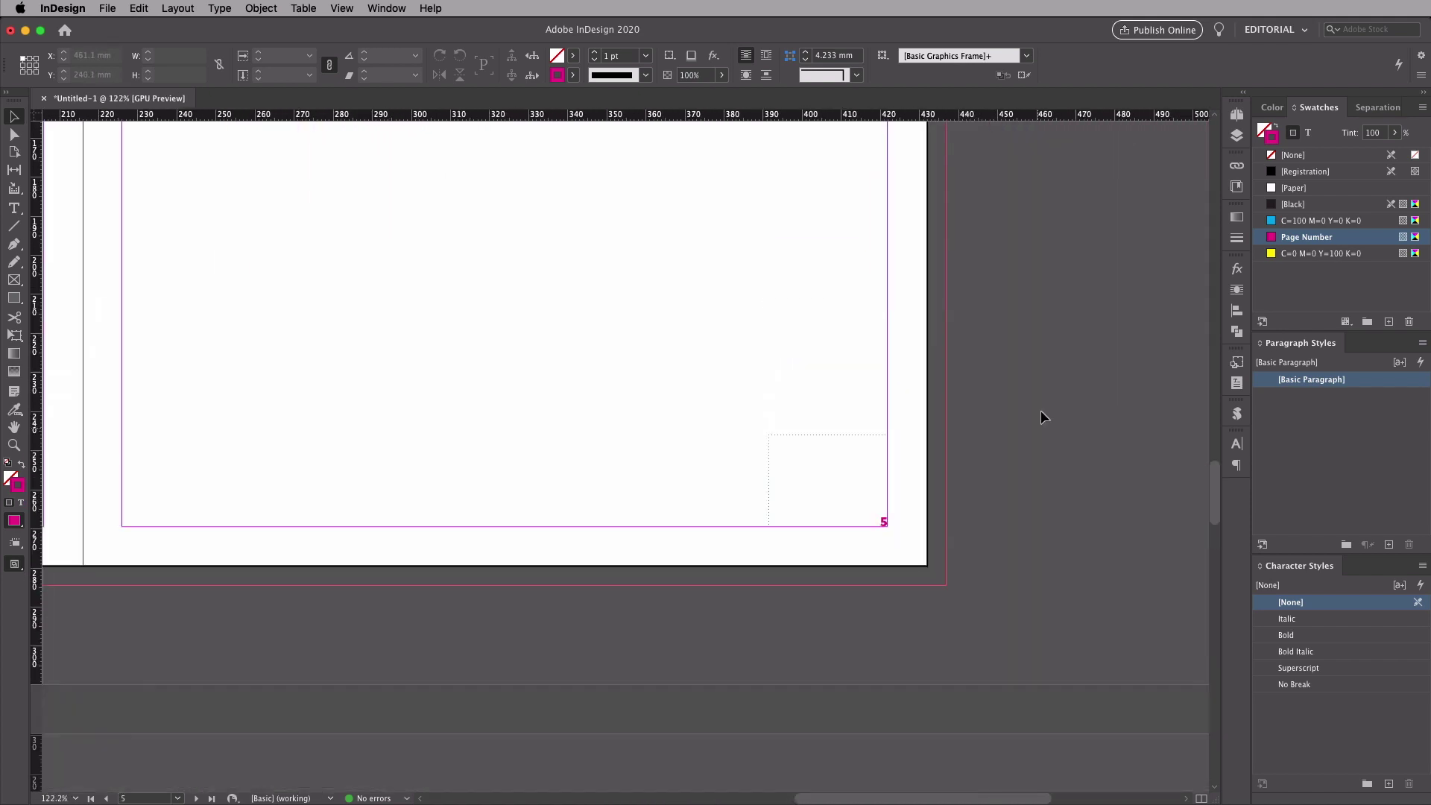
Step: Make the Page Number swatch purple with 86% cyan and 100% magenta
double_click(1318, 237)
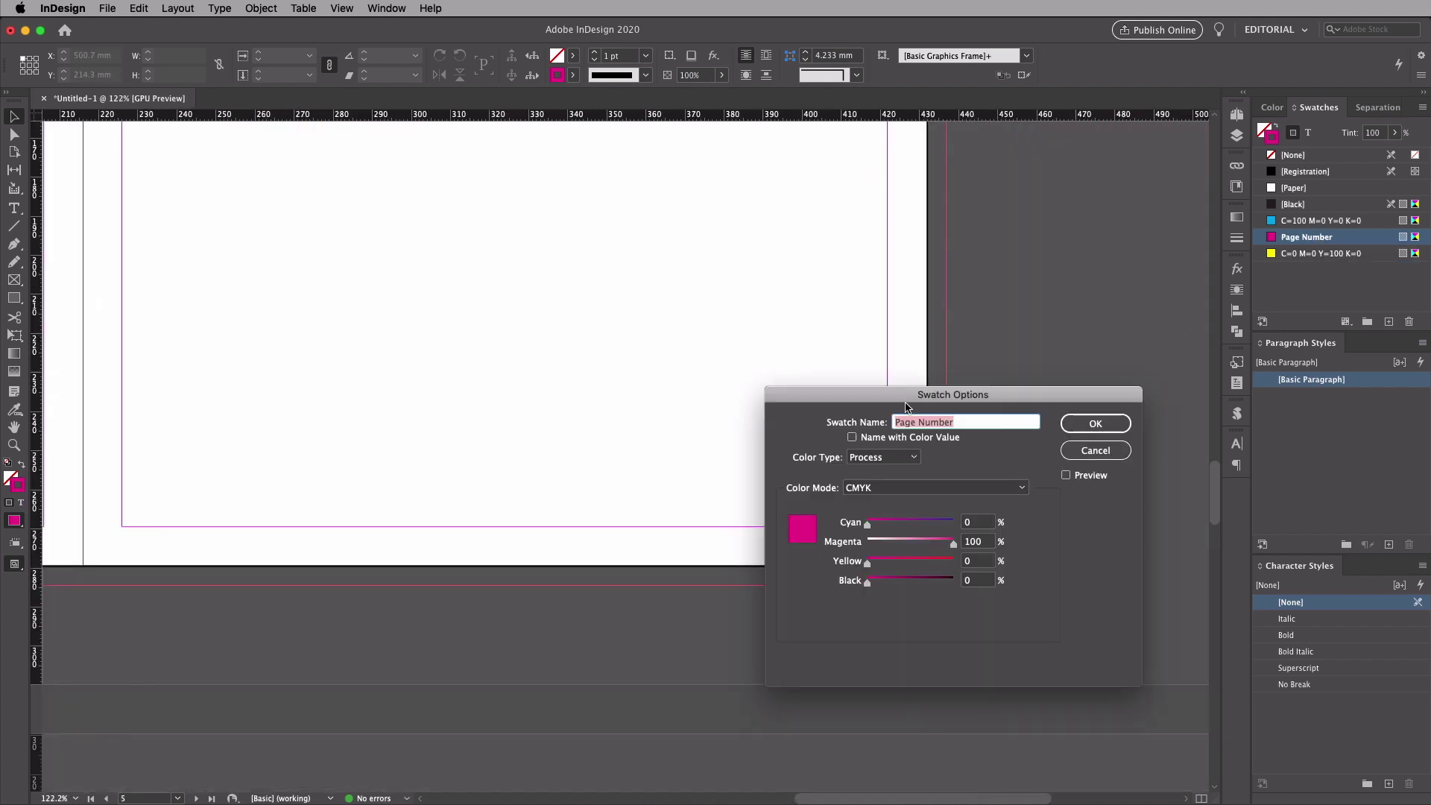
left_click_drag(900, 401, 1127, 183)
left_click_drag(1094, 310, 1168, 312)
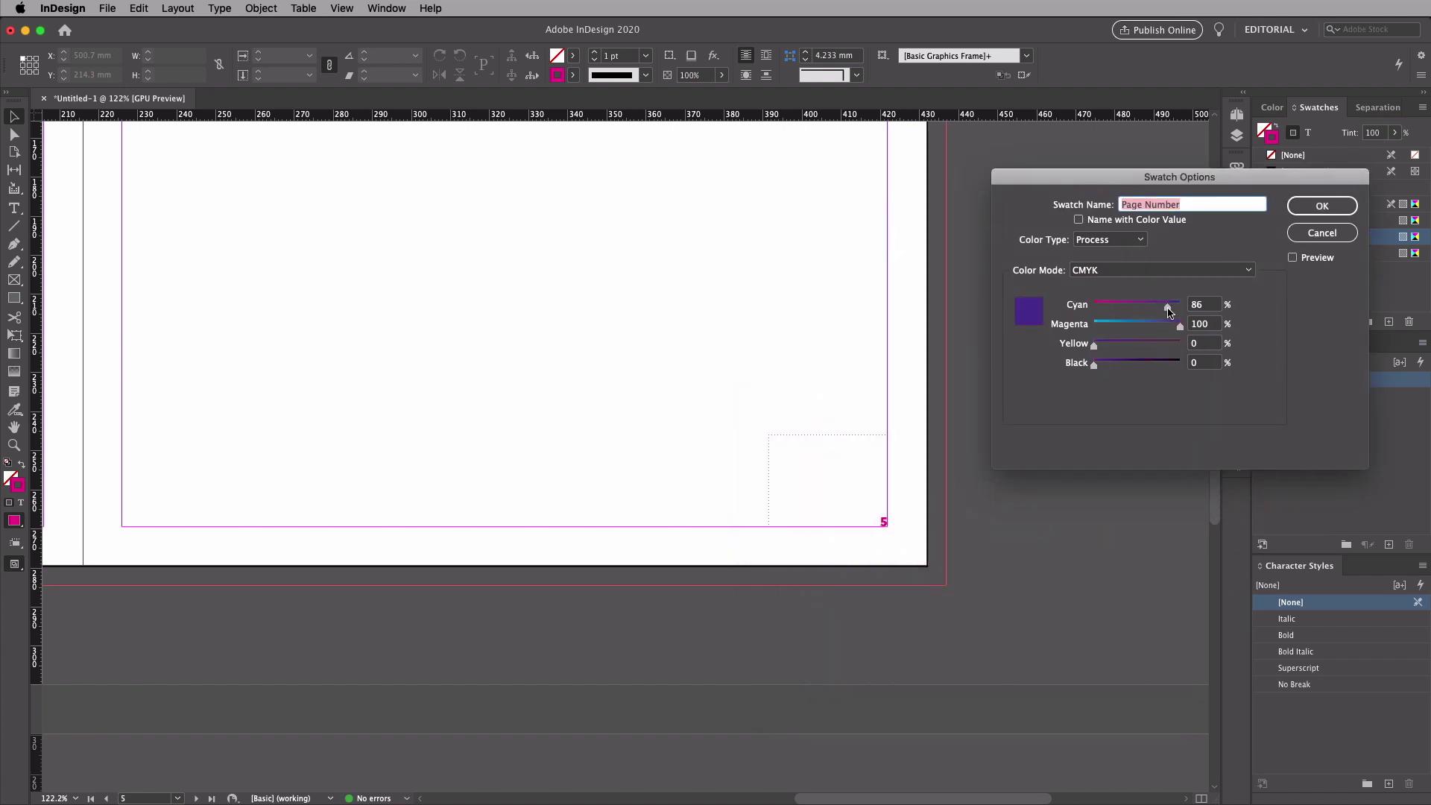
left_click(1321, 206)
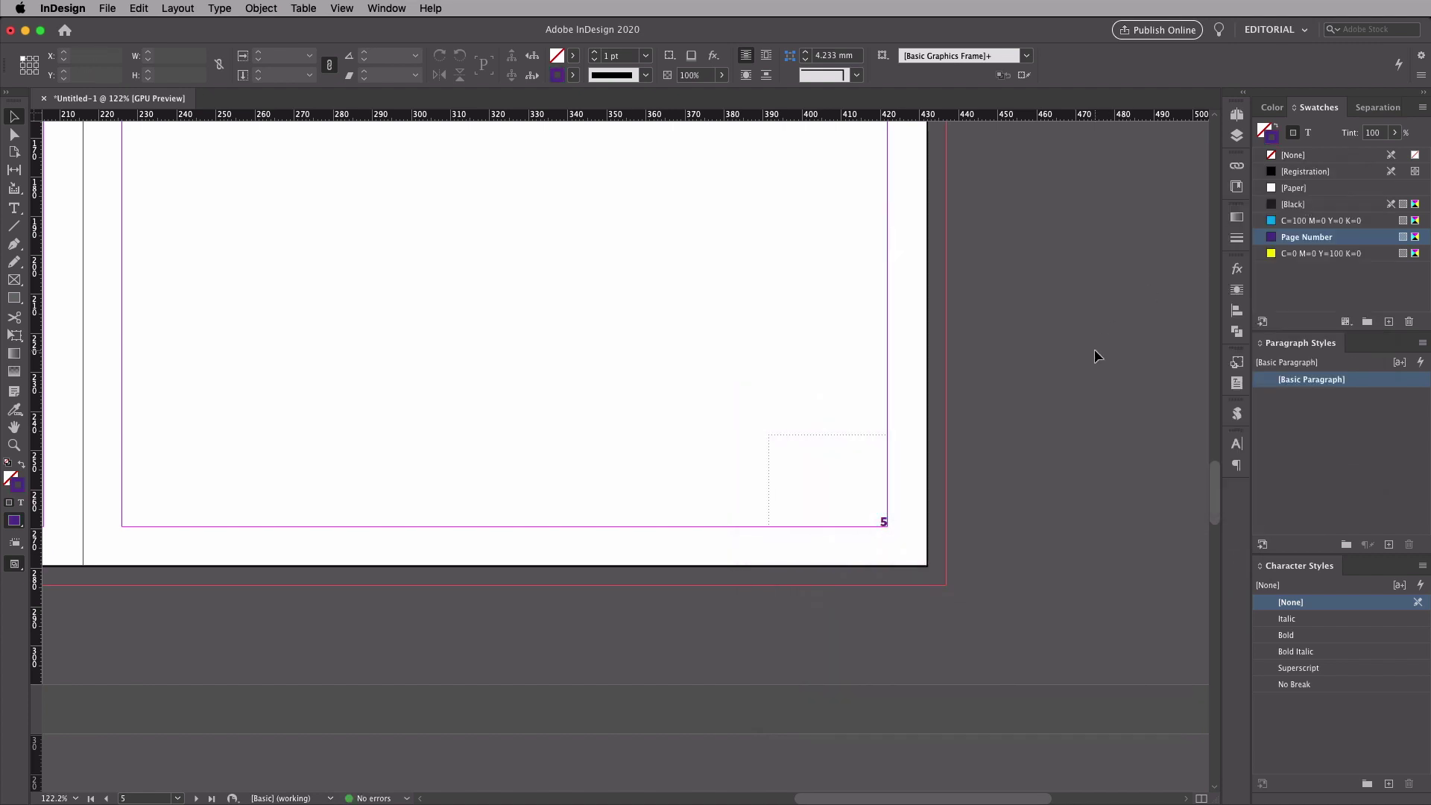
Step: Type 'Page' before the page-number marker in the master A footer
scroll(930, 379, "down", 5)
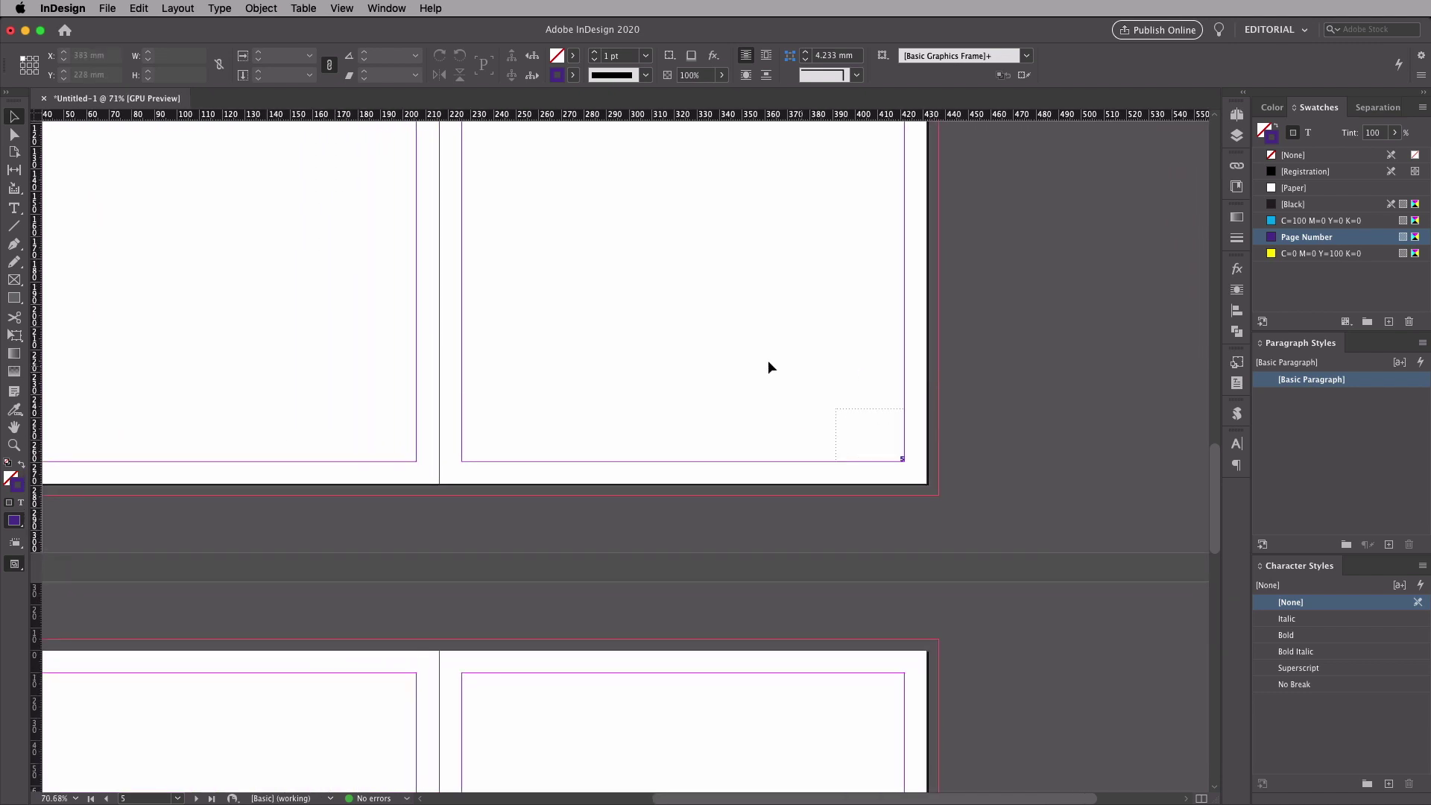
scroll(768, 363, "left", 3)
scroll(768, 364, "up", 10)
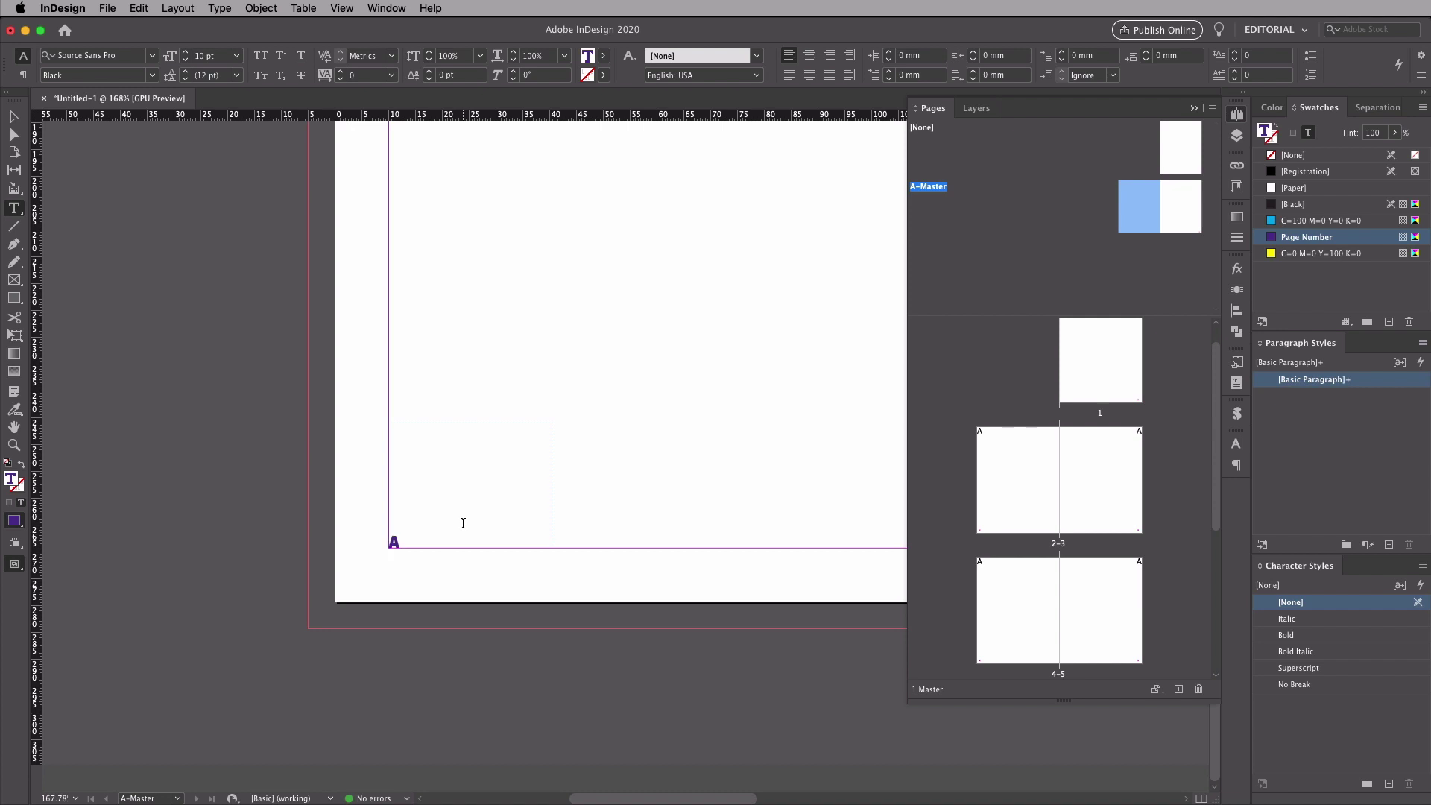
type("Page A")
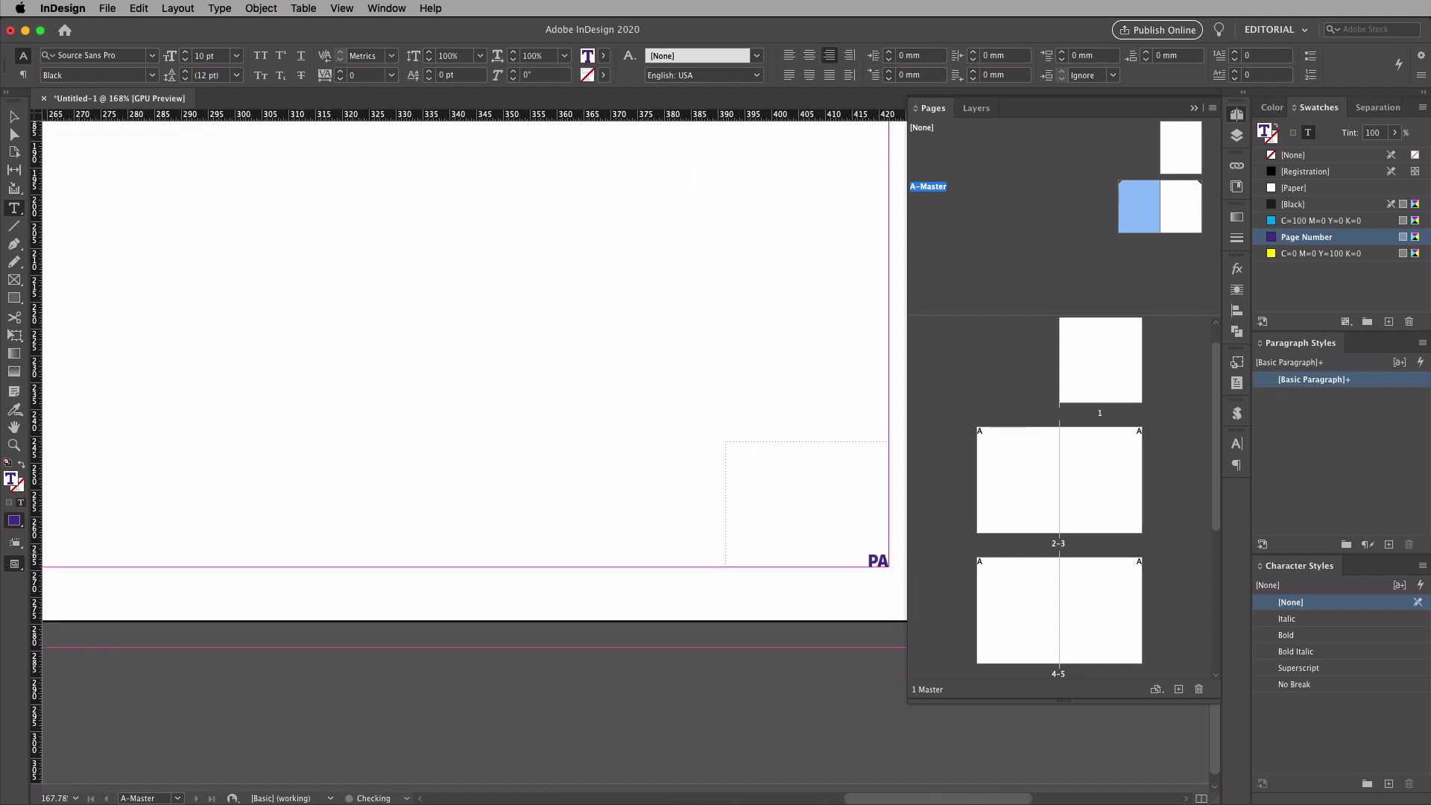
Step: Check the 'Page' labels on pages 1 and 2, then return to the A-Master spread
double_click(1097, 346)
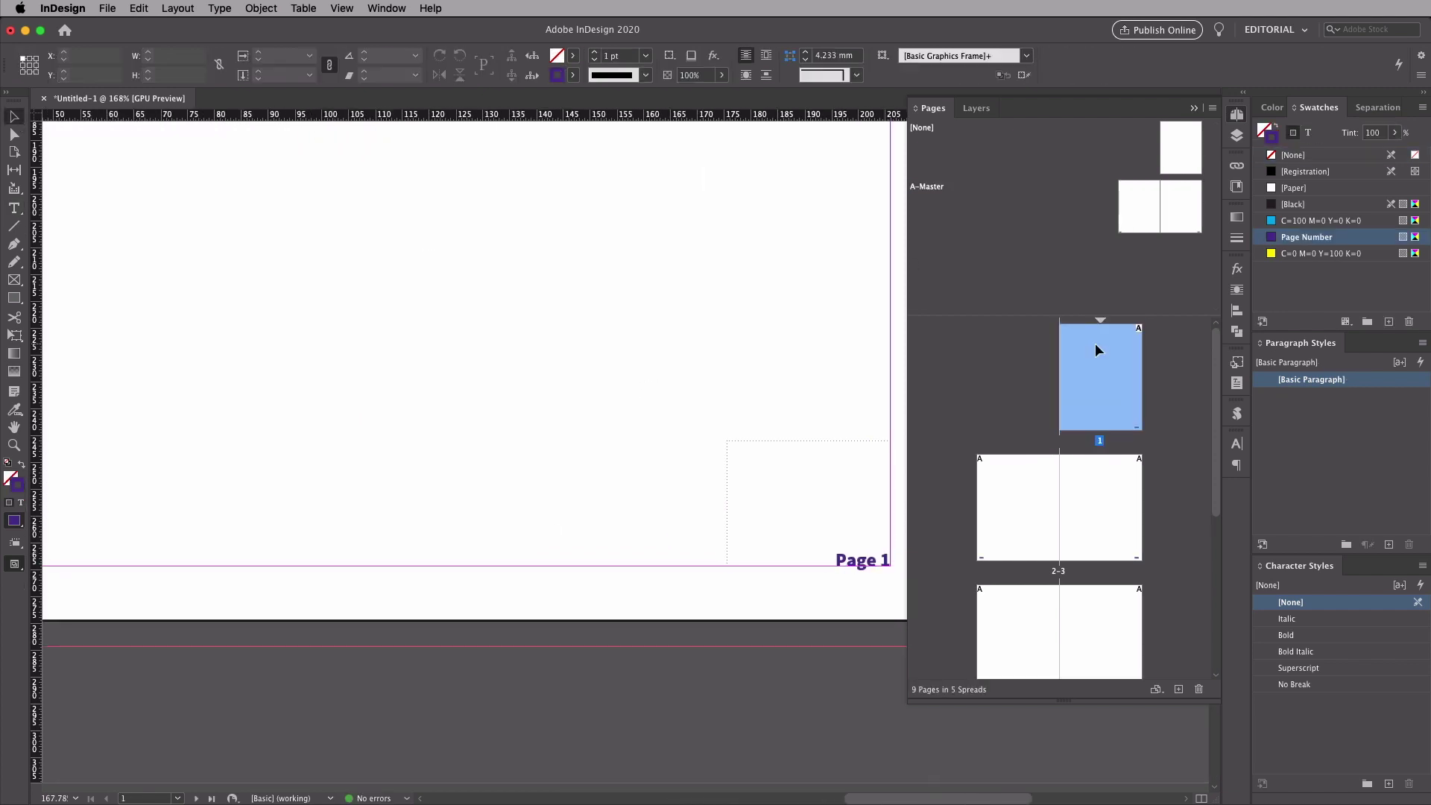
scroll(812, 408, "down", 2)
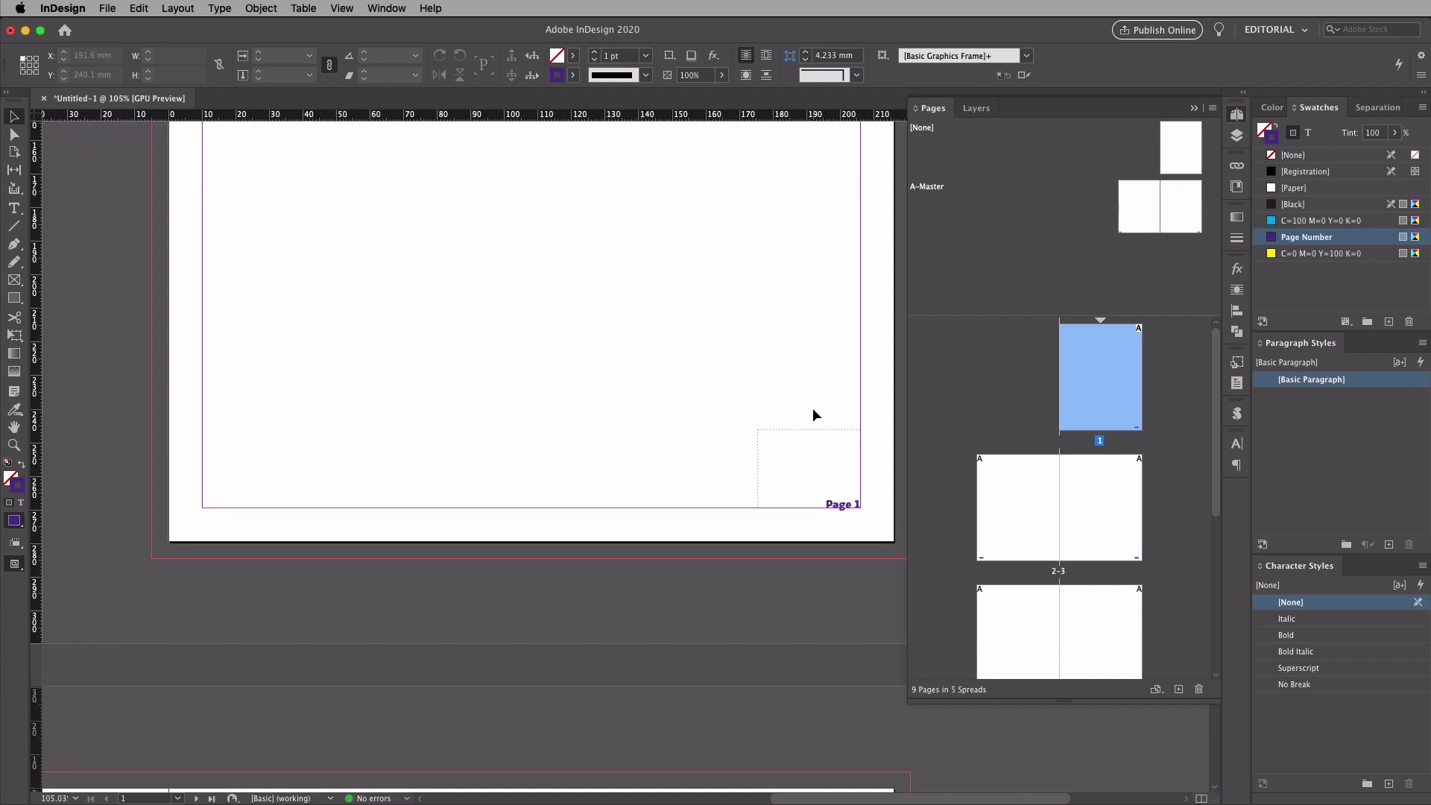
scroll(802, 494, "down", 5)
scroll(802, 493, "right", 5)
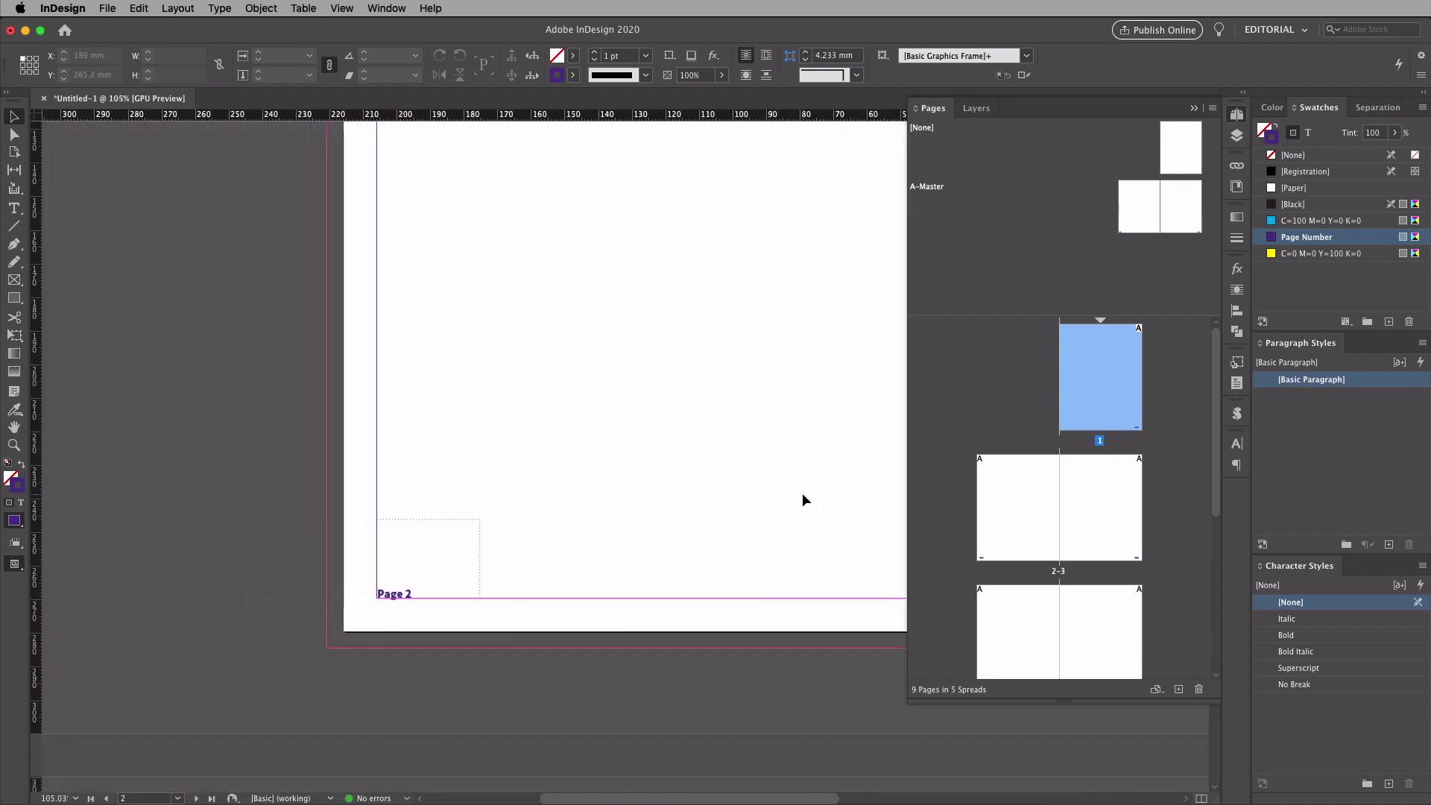
double_click(928, 187)
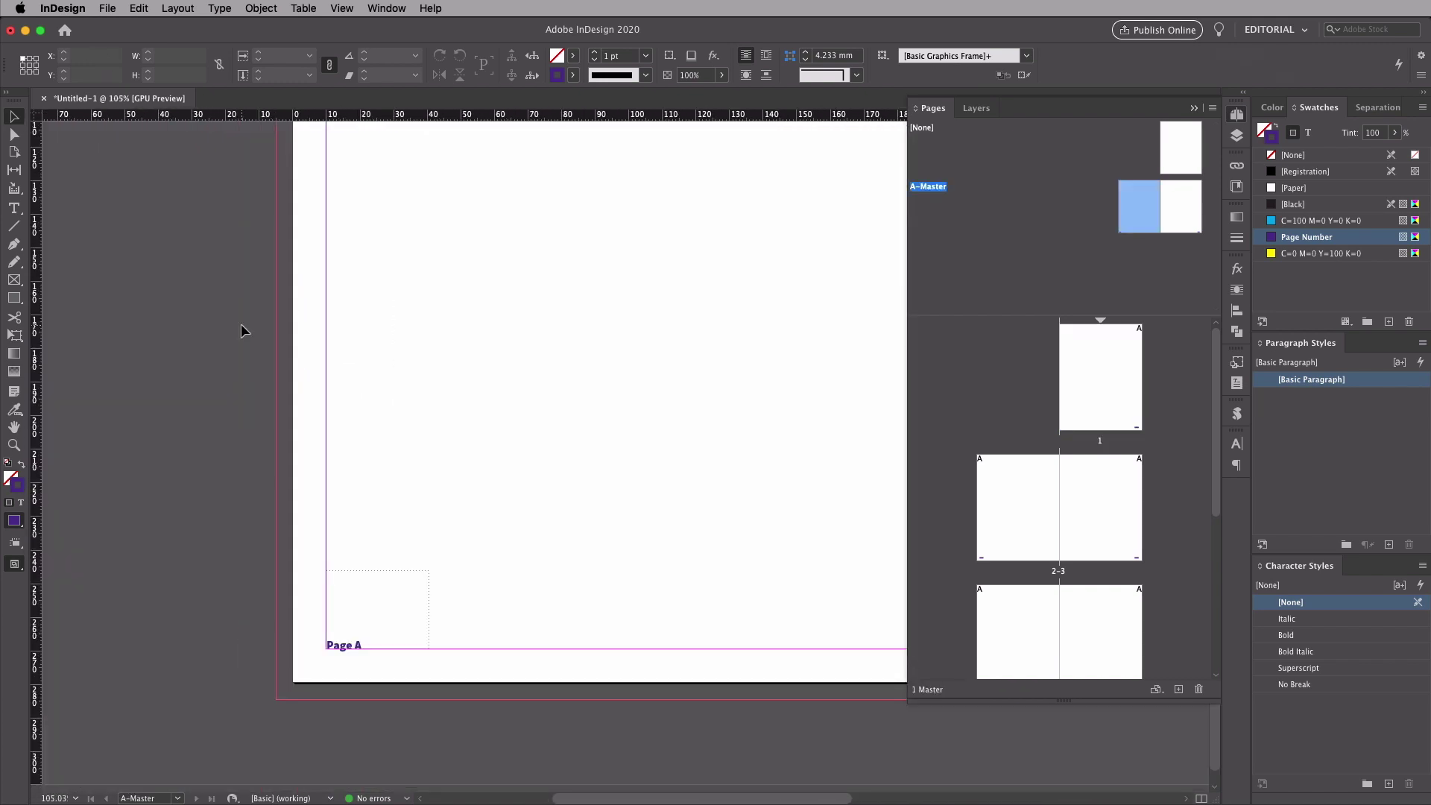